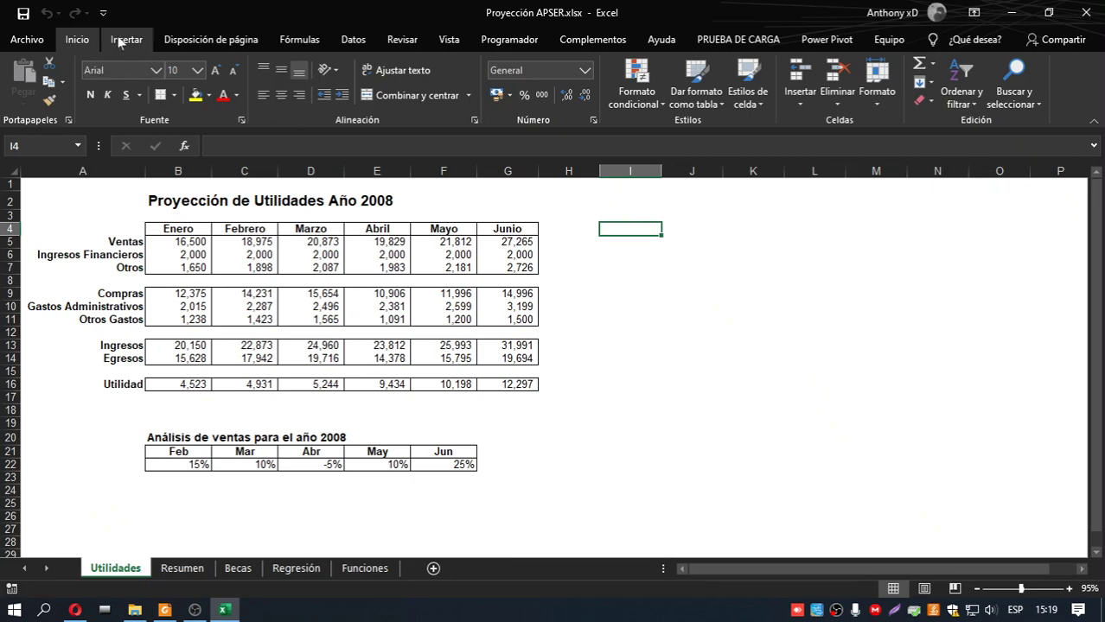
pyautogui.click(130, 41)
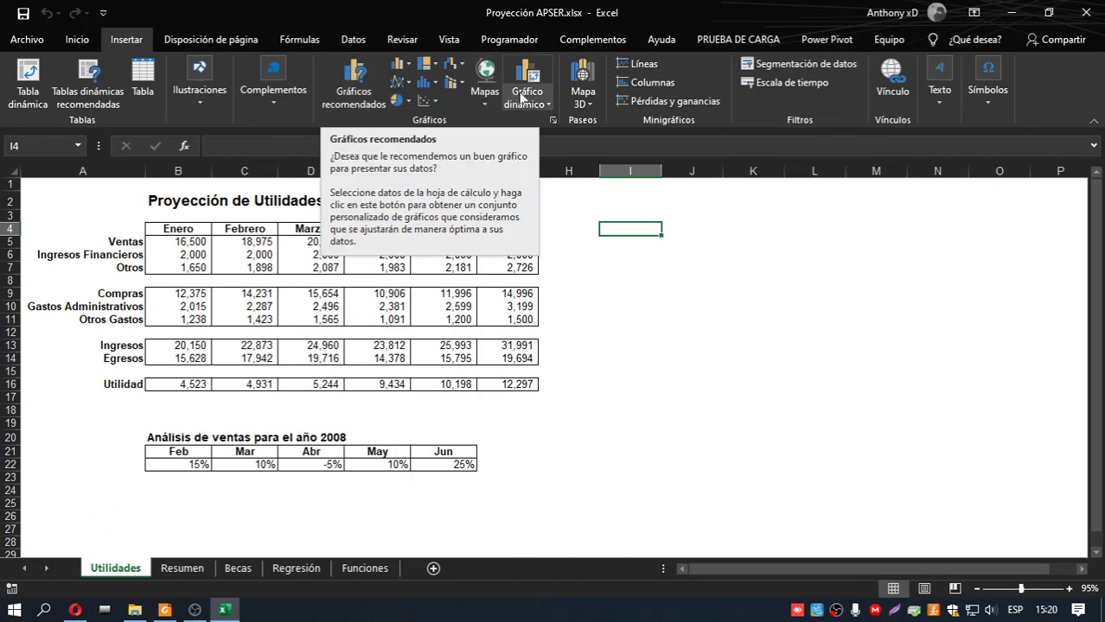
pyautogui.click(381, 105)
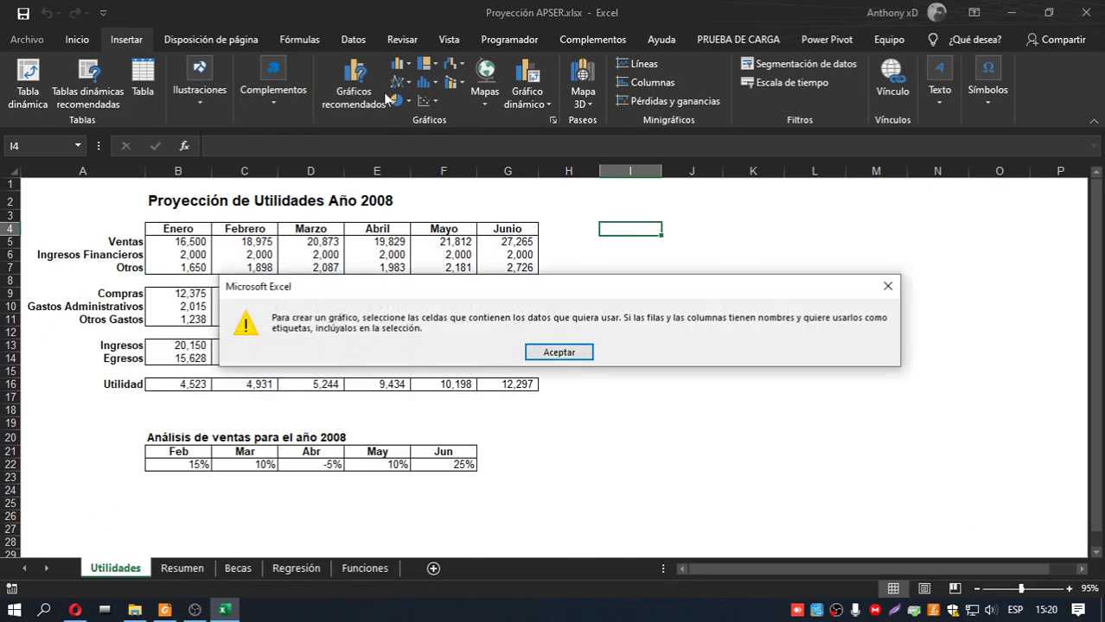
pyautogui.click(573, 354)
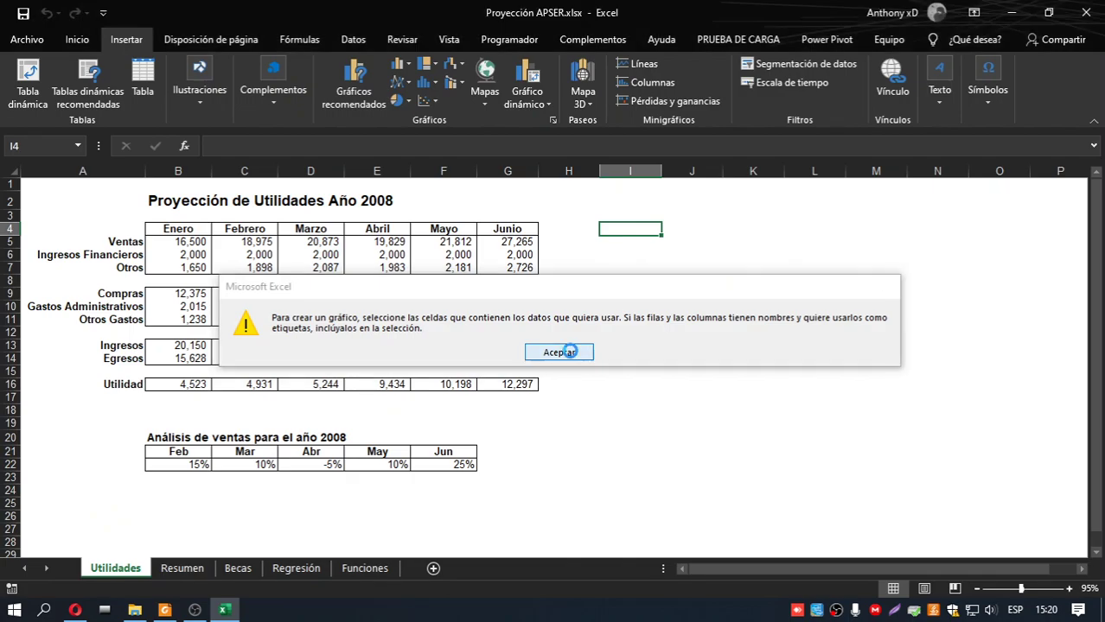
# Step: Consult the bar chart instructions in Guia excel.pdf in Foxit Reader and return to the Excel workbook
pyautogui.click(227, 612)
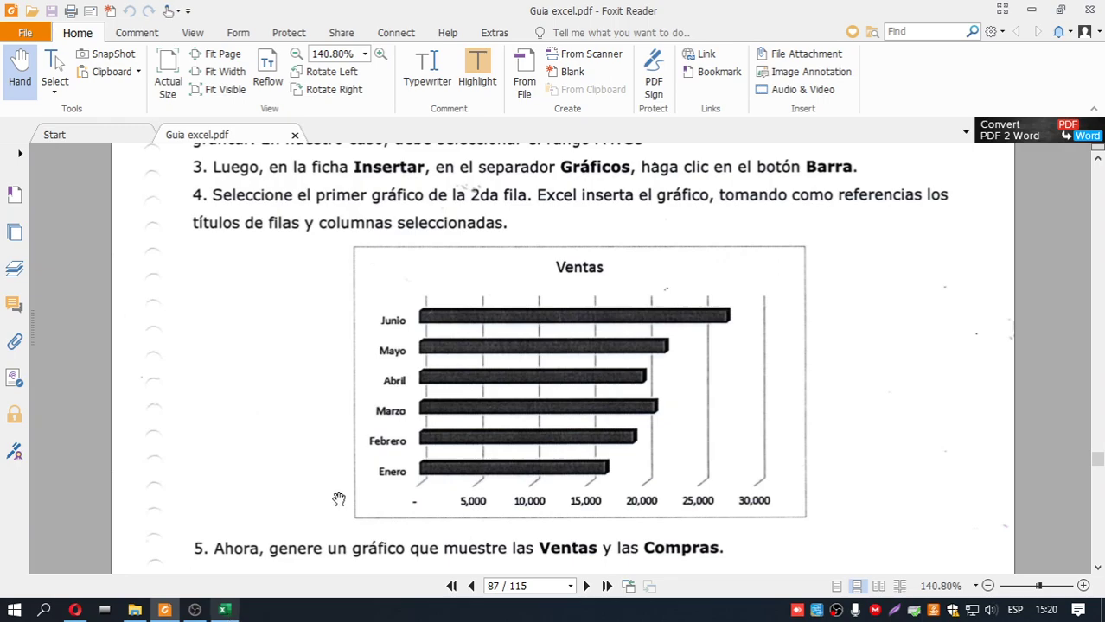
pyautogui.scroll(1, 413, 446)
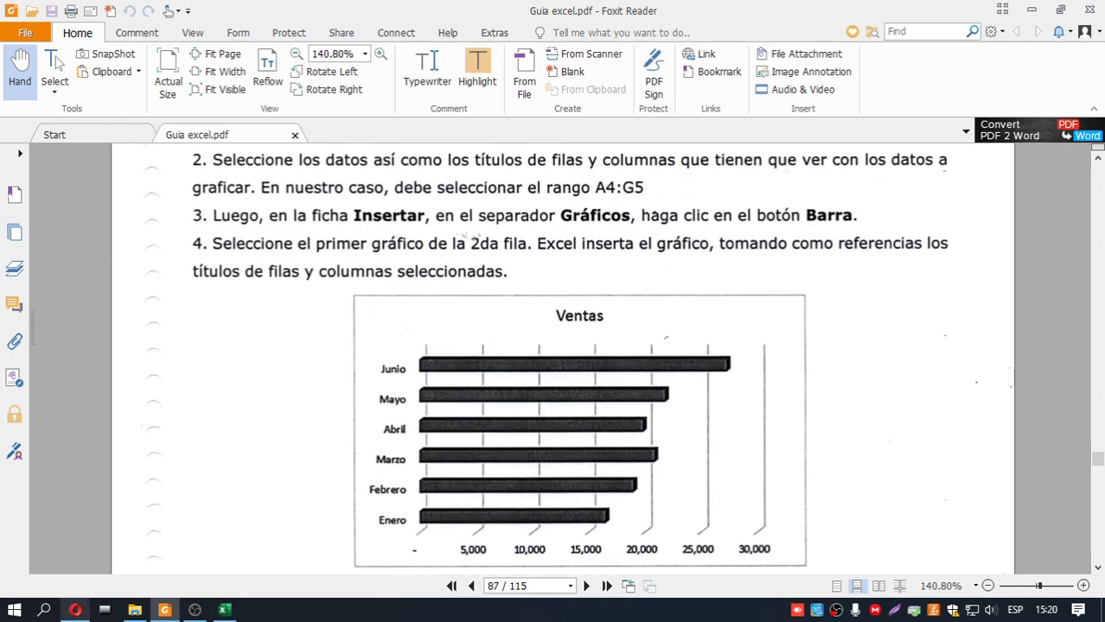
pyautogui.click(226, 610)
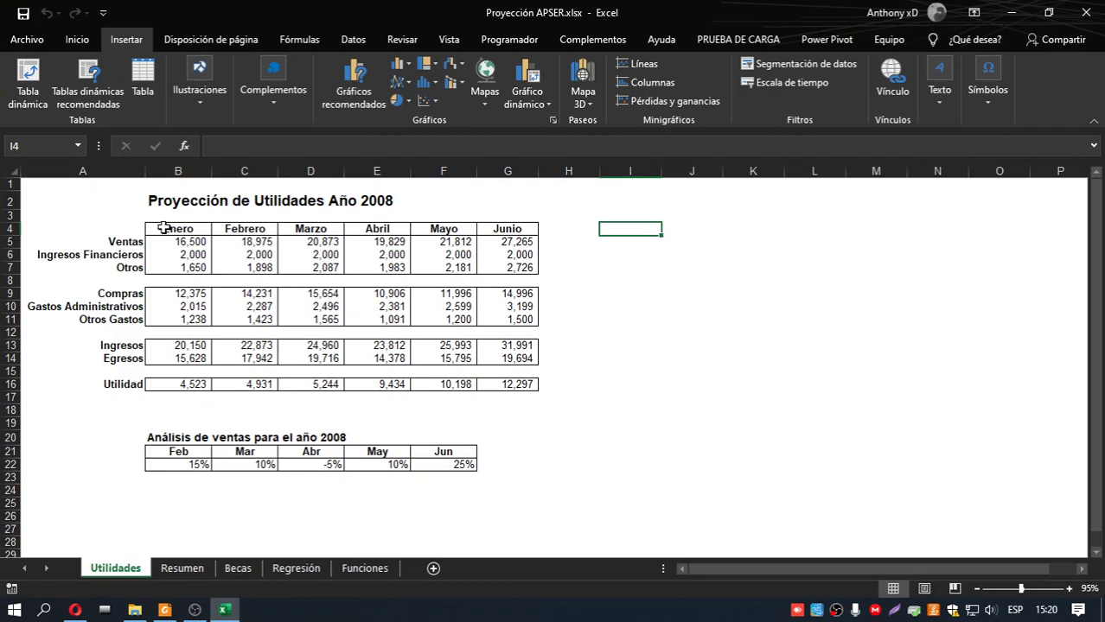
# Step: Insert a clustered bar chart (Barras agrupadas) of Ventas from range A4:G5 and place it beside the table, starting around column I
pyautogui.click(97, 239)
pyautogui.moveTo(90, 226); pyautogui.dragTo(517, 242)
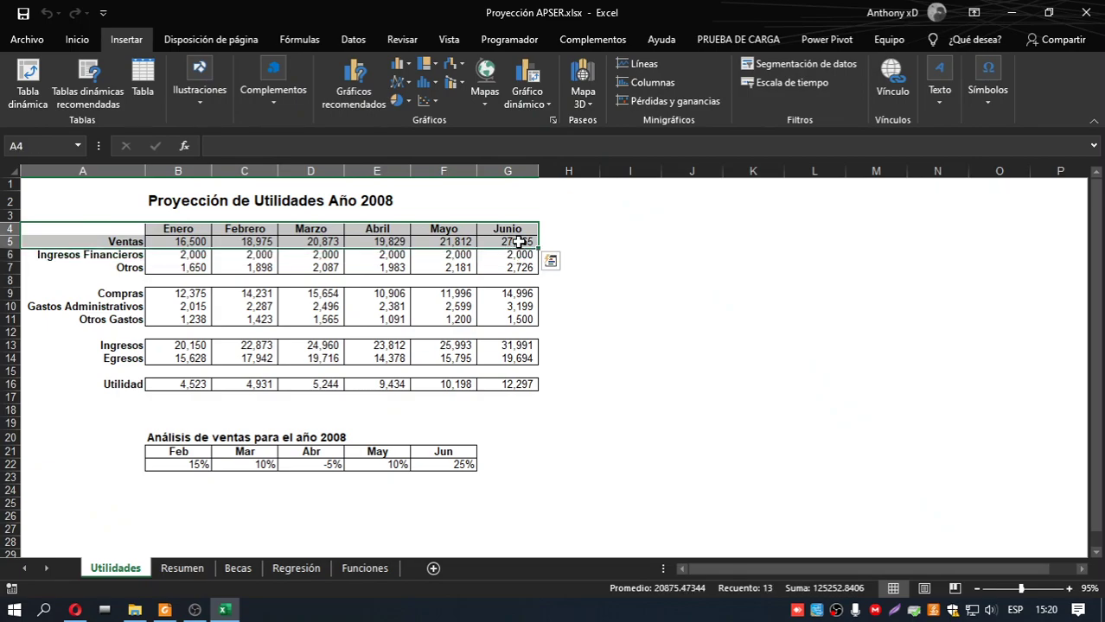
pyautogui.click(372, 103)
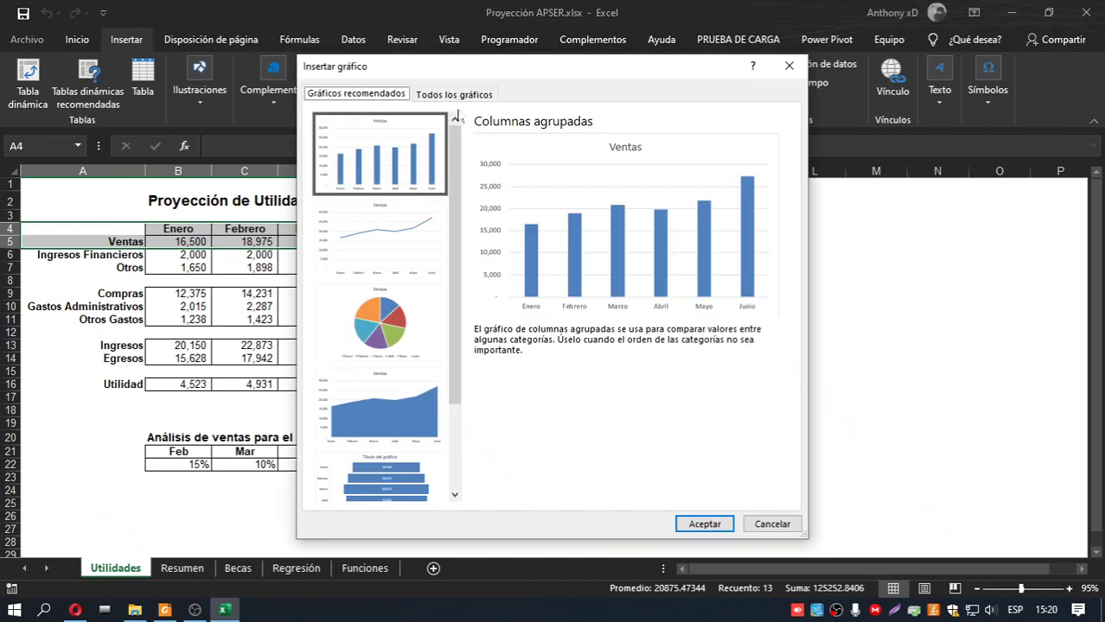
pyautogui.click(454, 95)
pyautogui.click(352, 225)
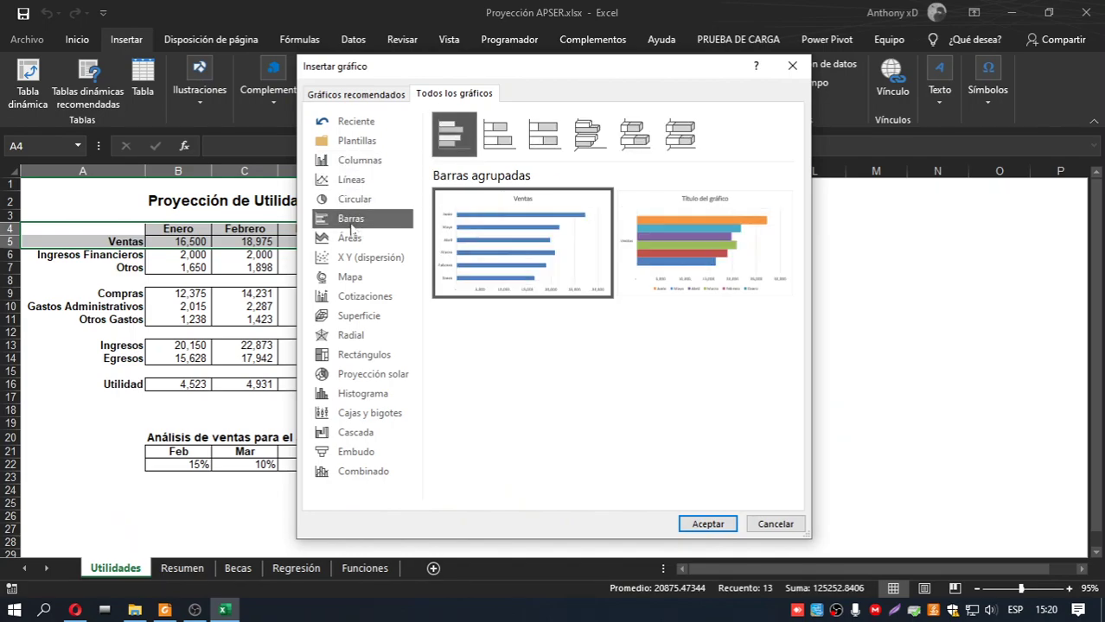
pyautogui.moveTo(468, 225)
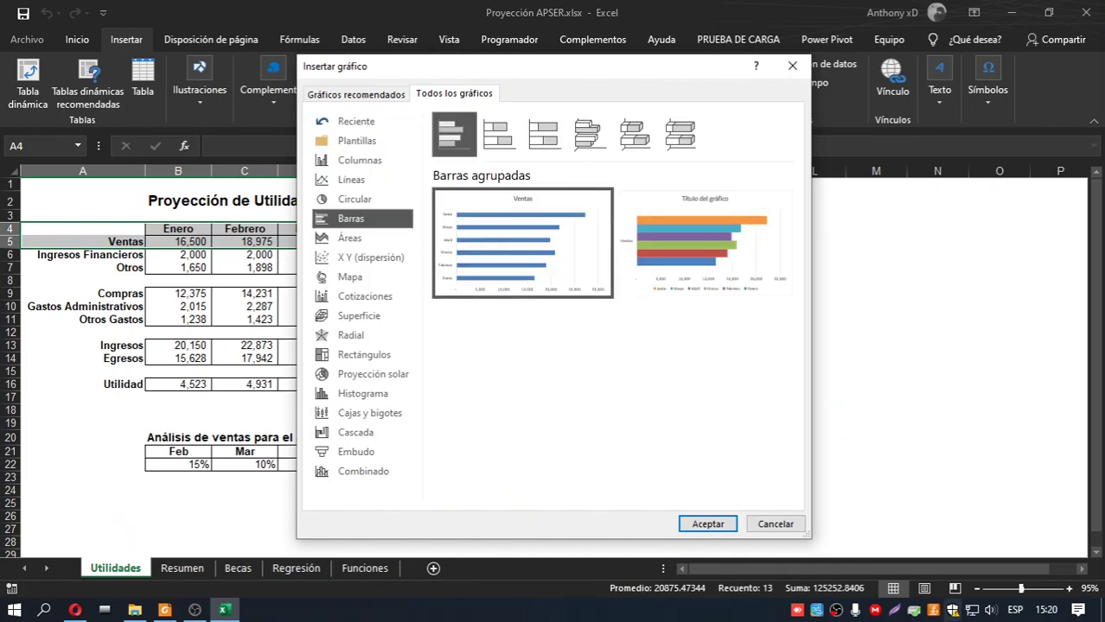
pyautogui.click(699, 524)
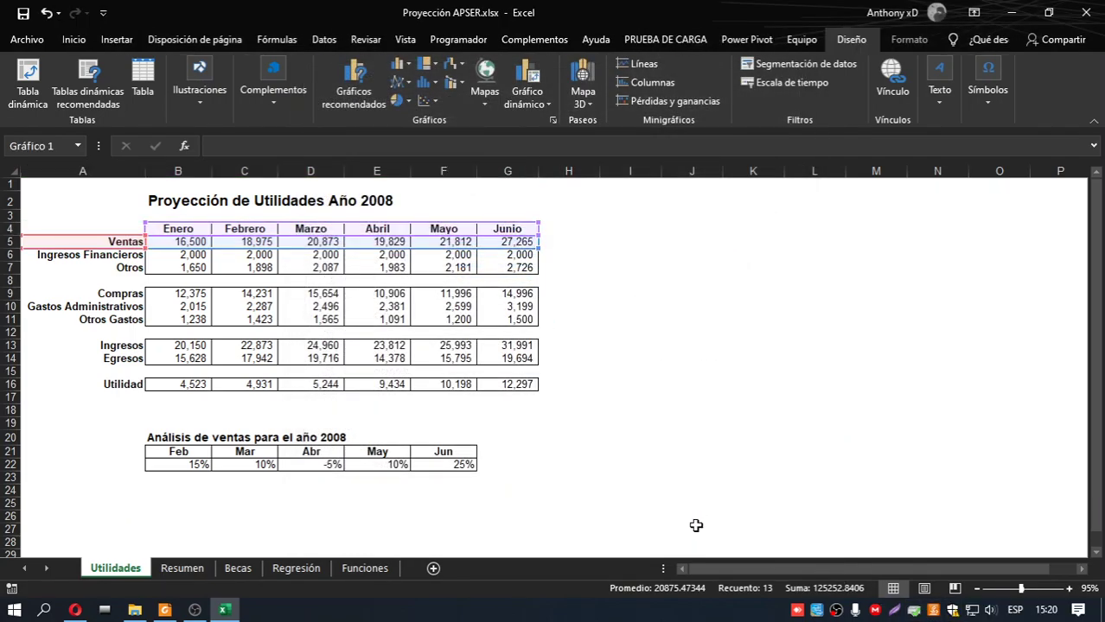
pyautogui.moveTo(620, 273); pyautogui.dragTo(854, 218)
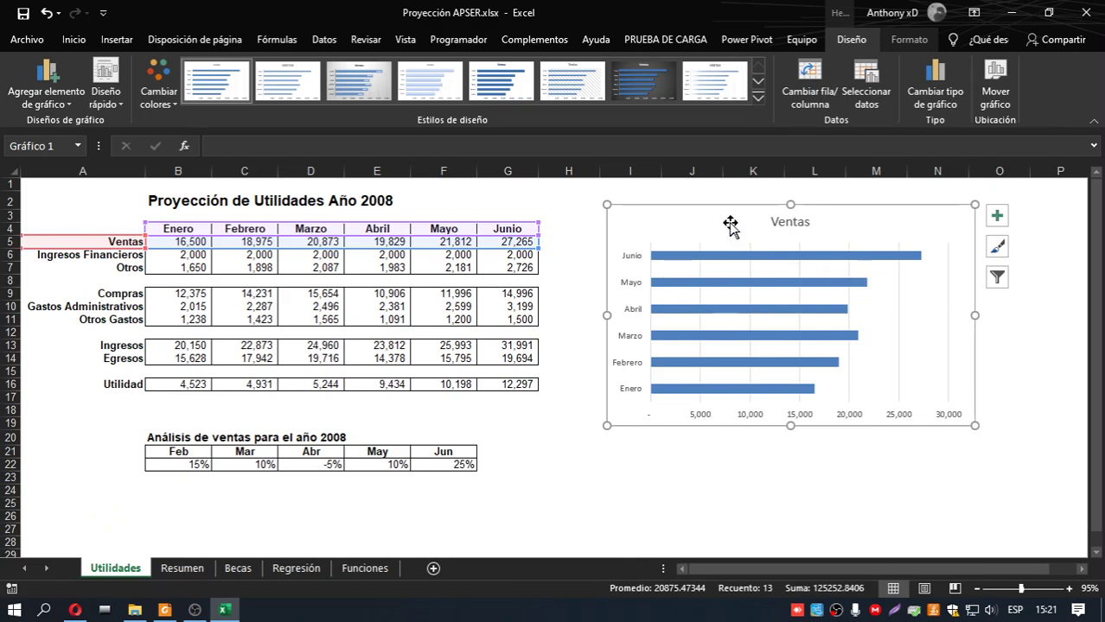
# Step: Read exercise 5 in Guia excel.pdf in Foxit Reader, on charting Ventas and Compras, and return to Excel
pyautogui.click(165, 611)
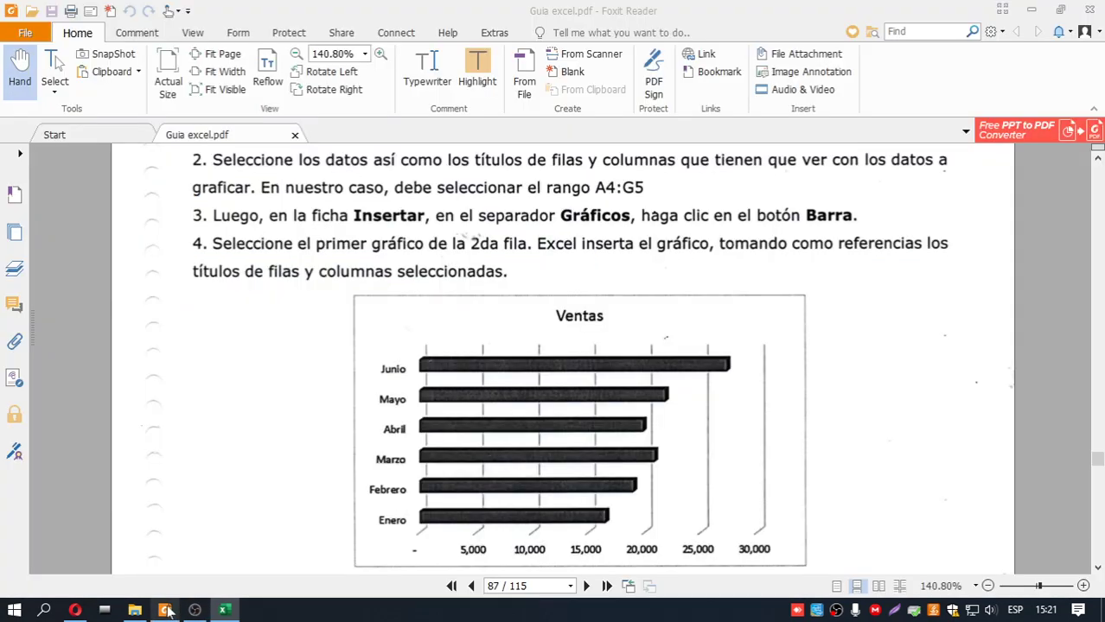
pyautogui.scroll(-4, 265, 471)
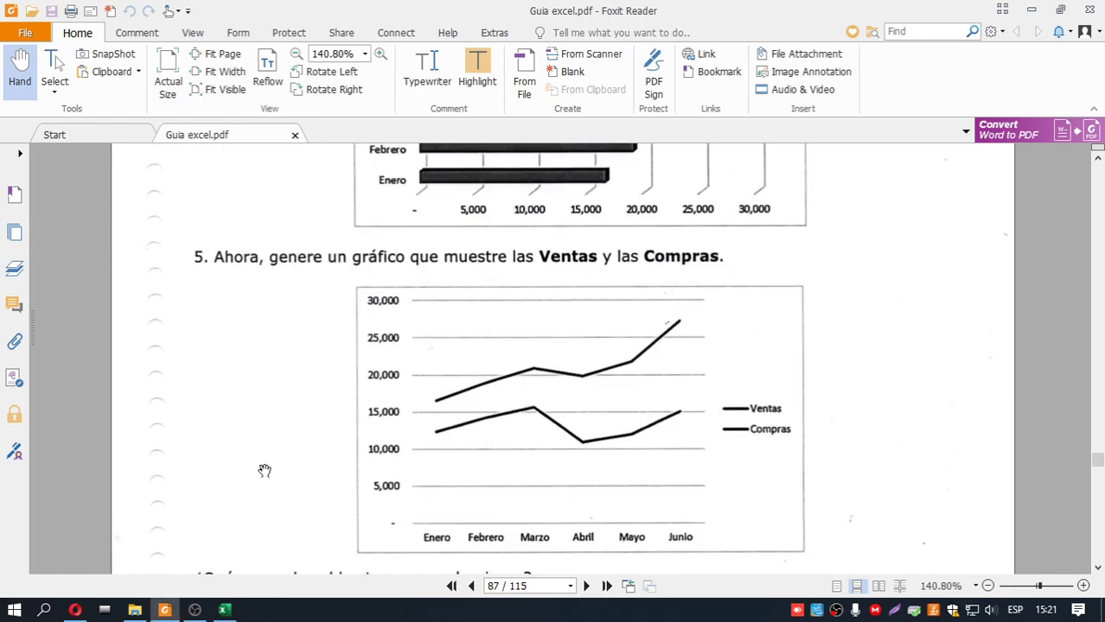
pyautogui.scroll(-1, 264, 471)
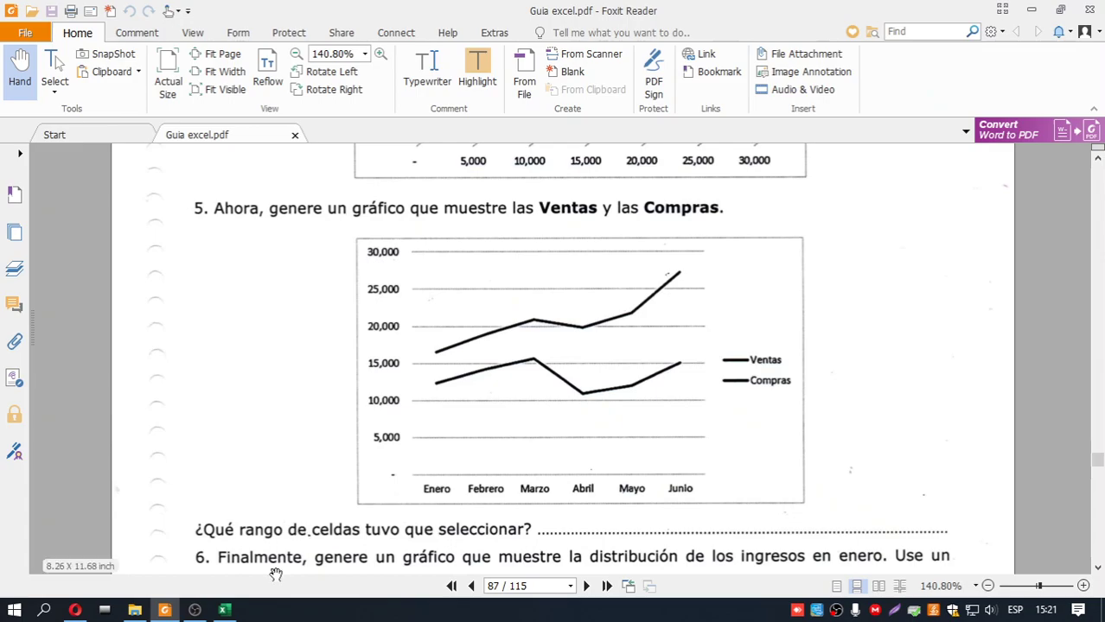
pyautogui.click(224, 609)
# Step: Insert a line chart (Líneas) comparing monthly Ventas and Compras from ranges A4:G5 and A9:G9
pyautogui.click(633, 488)
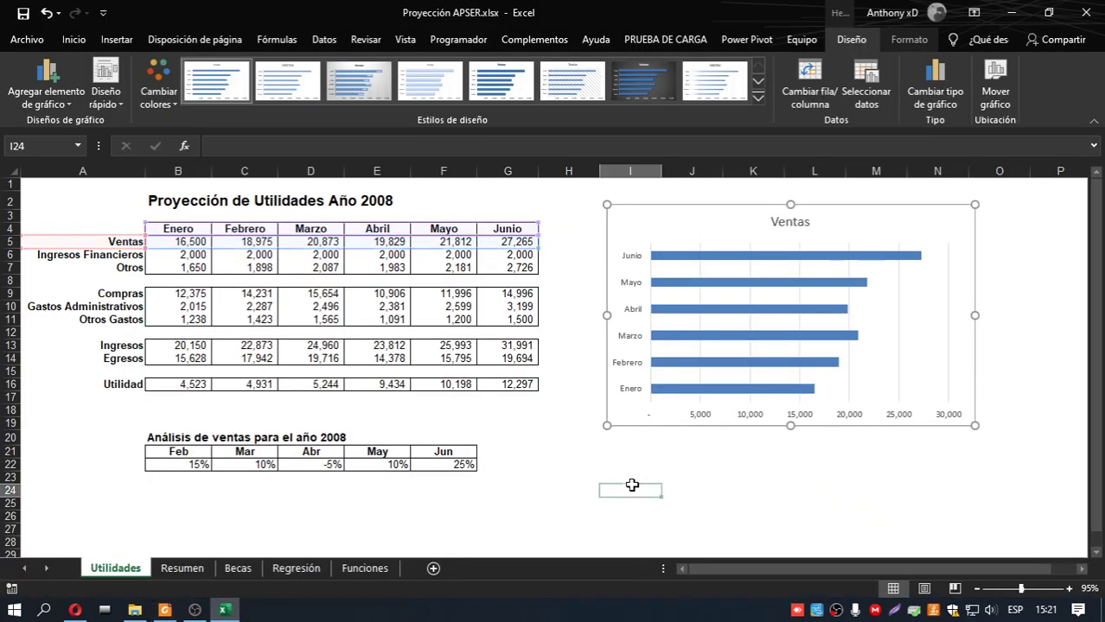
pyautogui.click(153, 243)
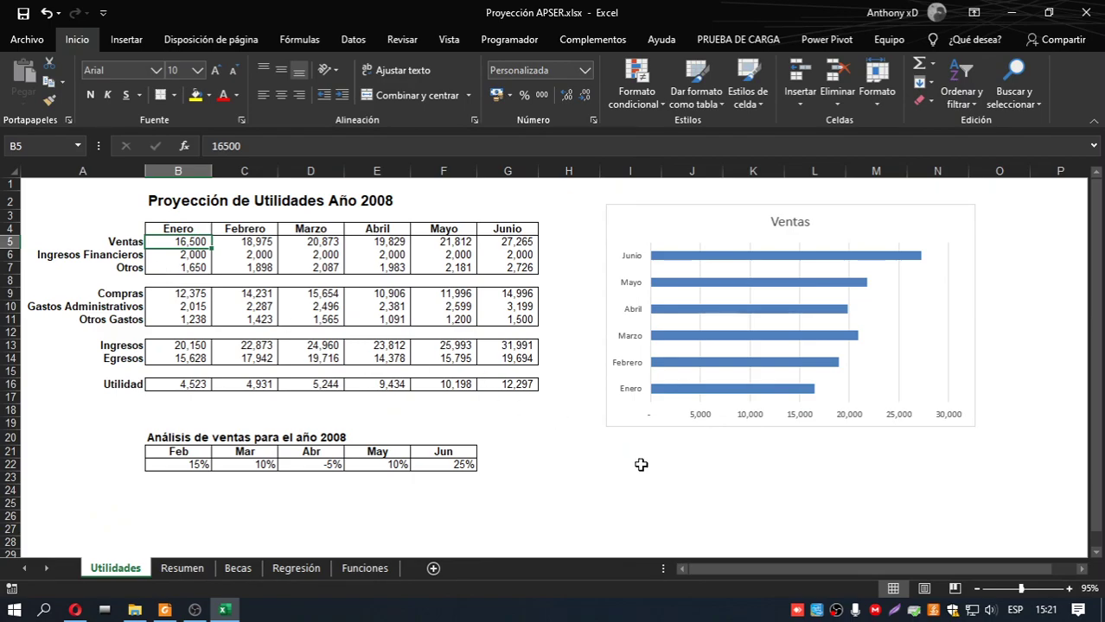
pyautogui.click(638, 465)
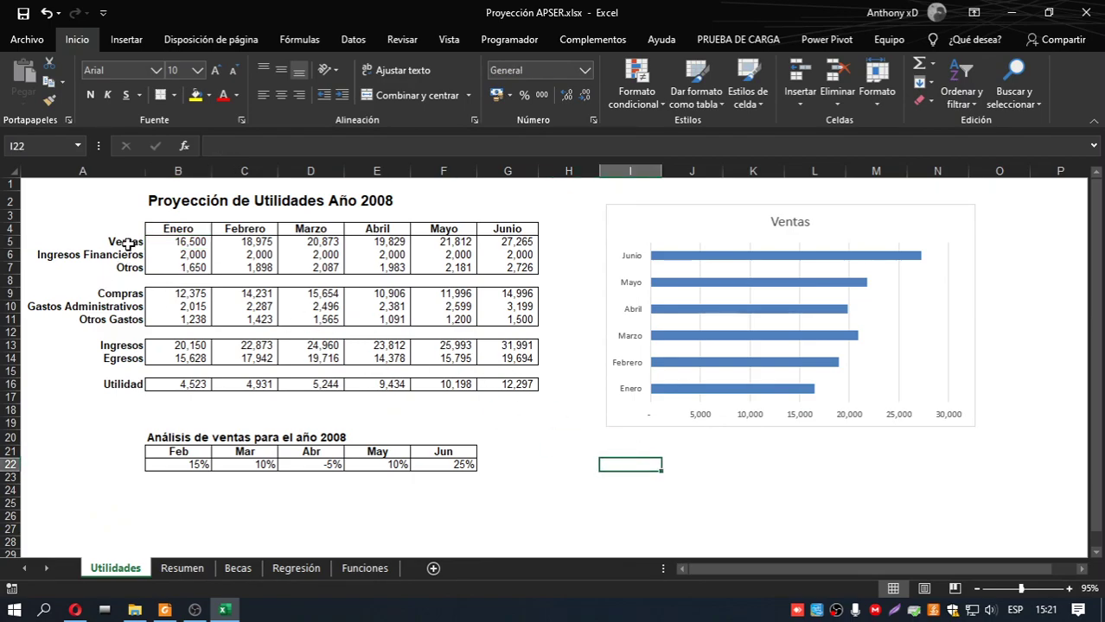
pyautogui.moveTo(108, 233); pyautogui.dragTo(531, 248)
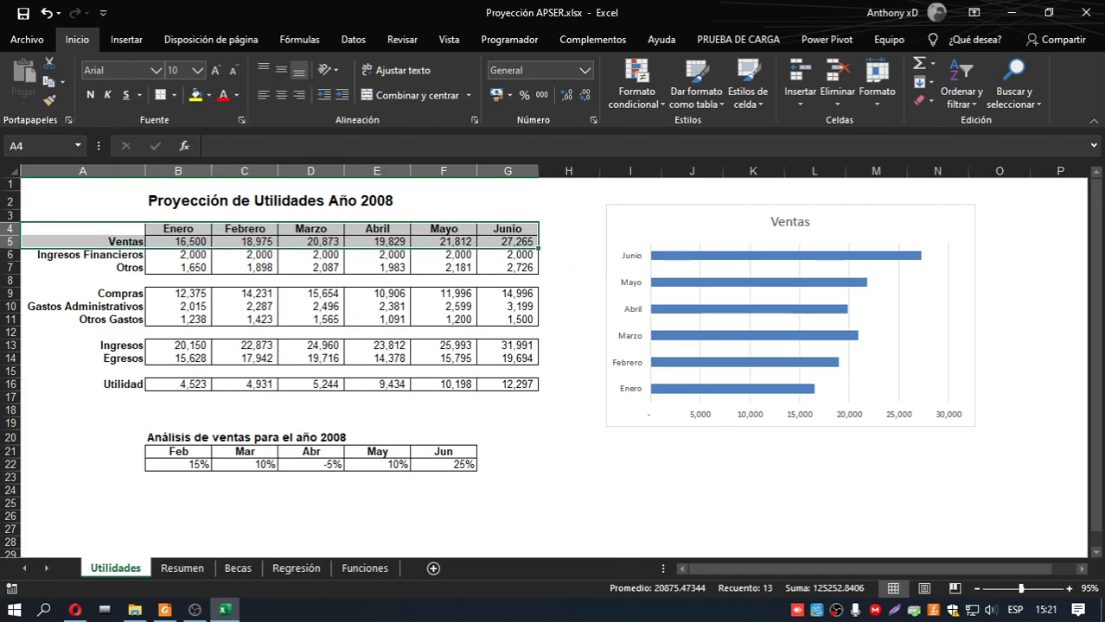
pyautogui.hotkey('alt', 'Tab')
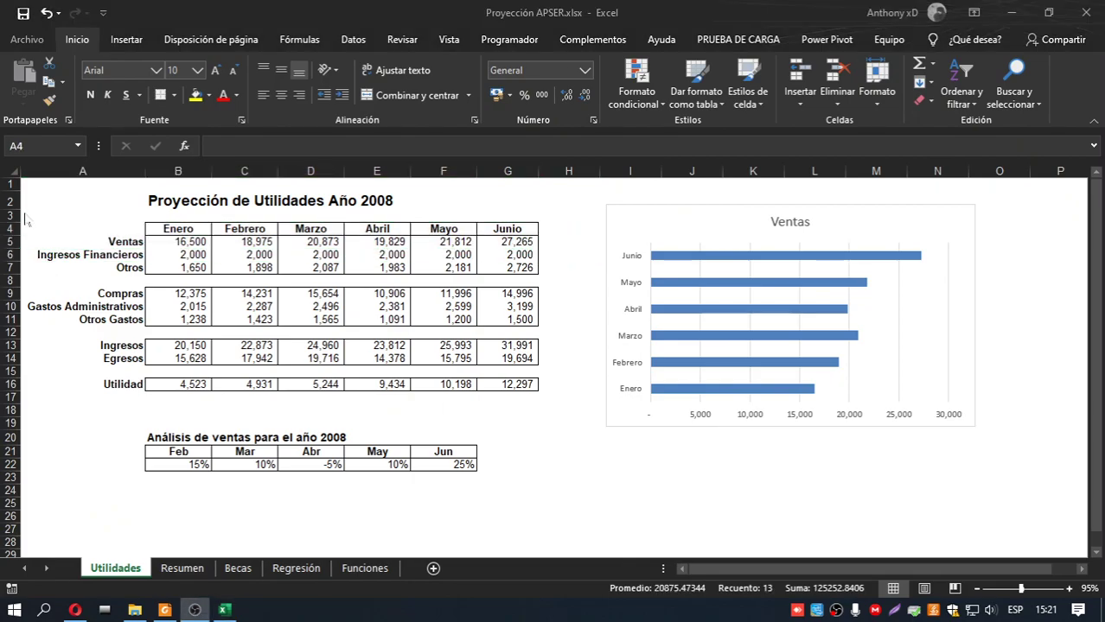
pyautogui.hotkey('alt', 'Tab')
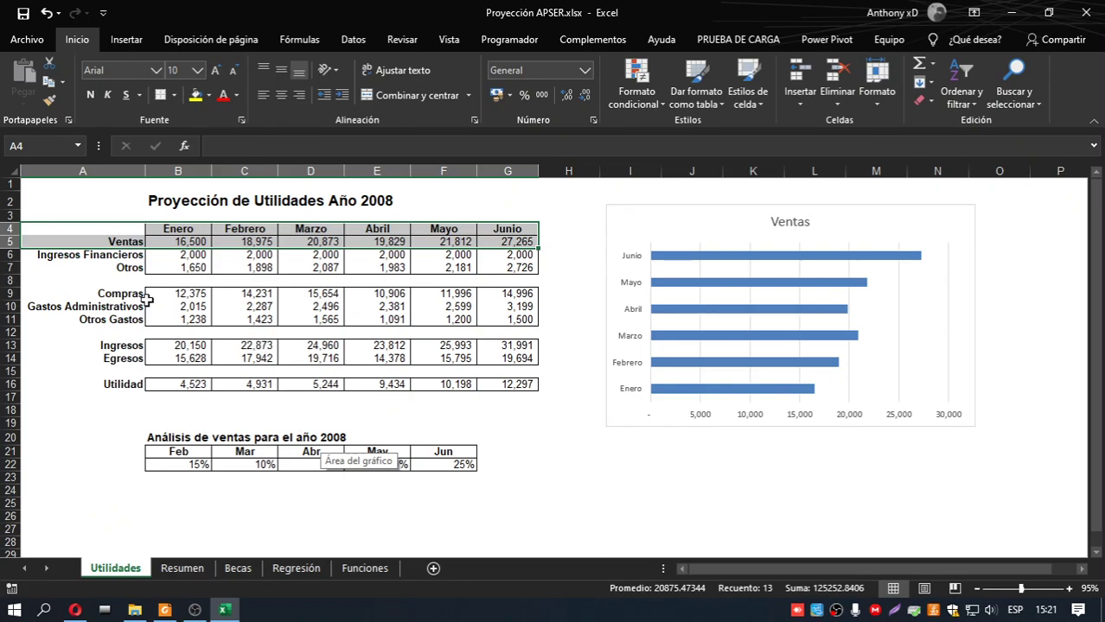
pyautogui.moveTo(69, 292); pyautogui.dragTo(487, 293)
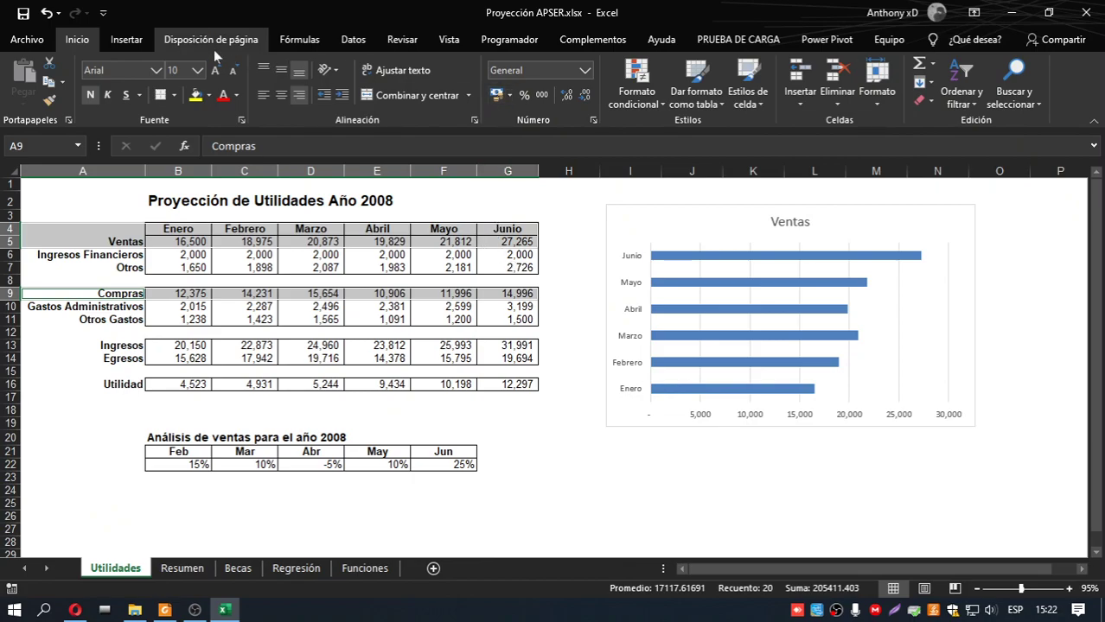
pyautogui.click(128, 39)
pyautogui.click(354, 82)
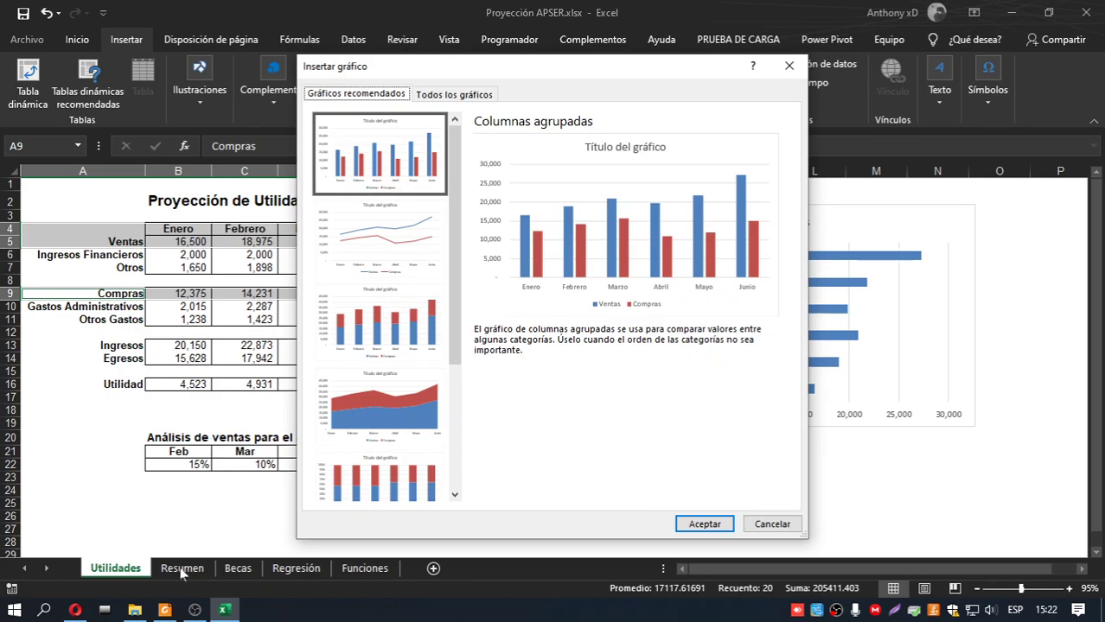
pyautogui.click(391, 262)
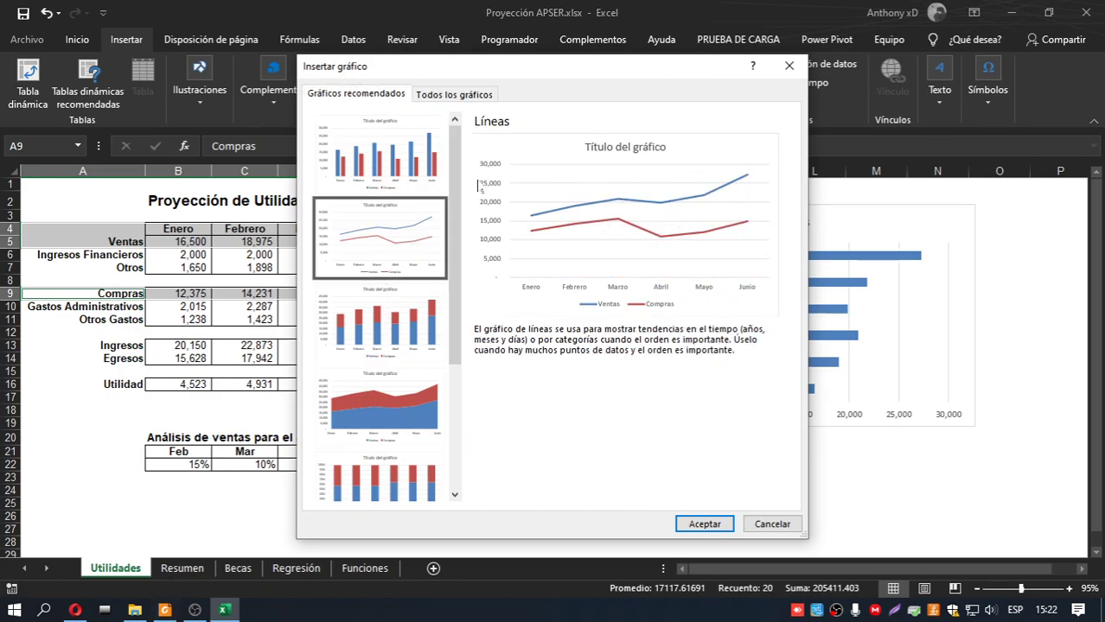
pyautogui.click(704, 524)
# Step: Move the line chart directly below the Ventas bar chart
pyautogui.scroll(-1, 710, 499)
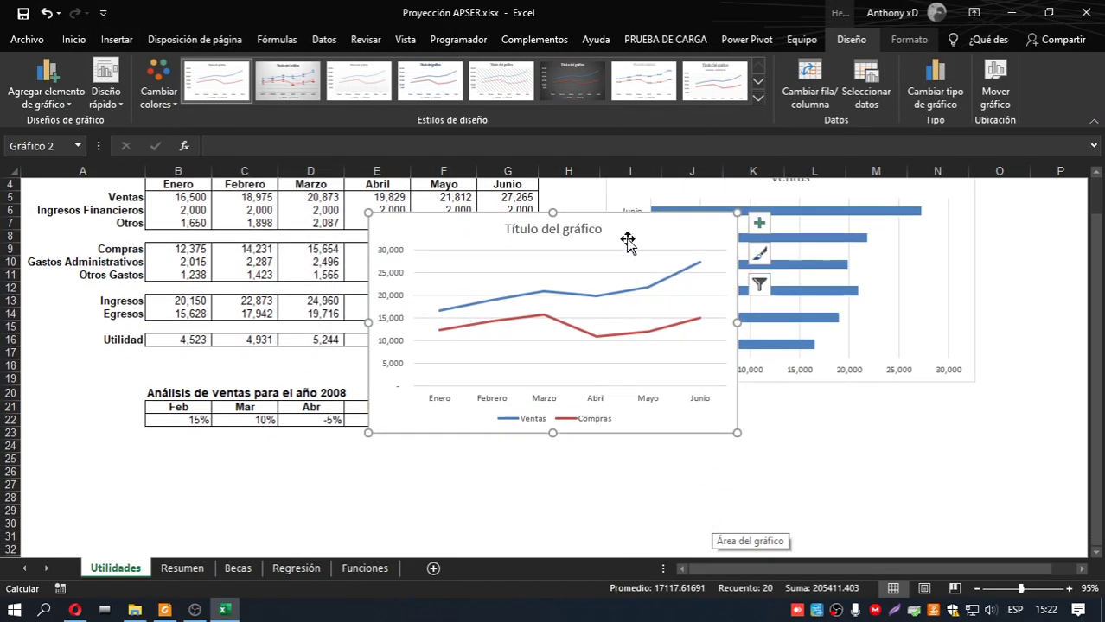
pyautogui.moveTo(624, 219); pyautogui.dragTo(831, 404)
pyautogui.scroll(-2, 498, 430)
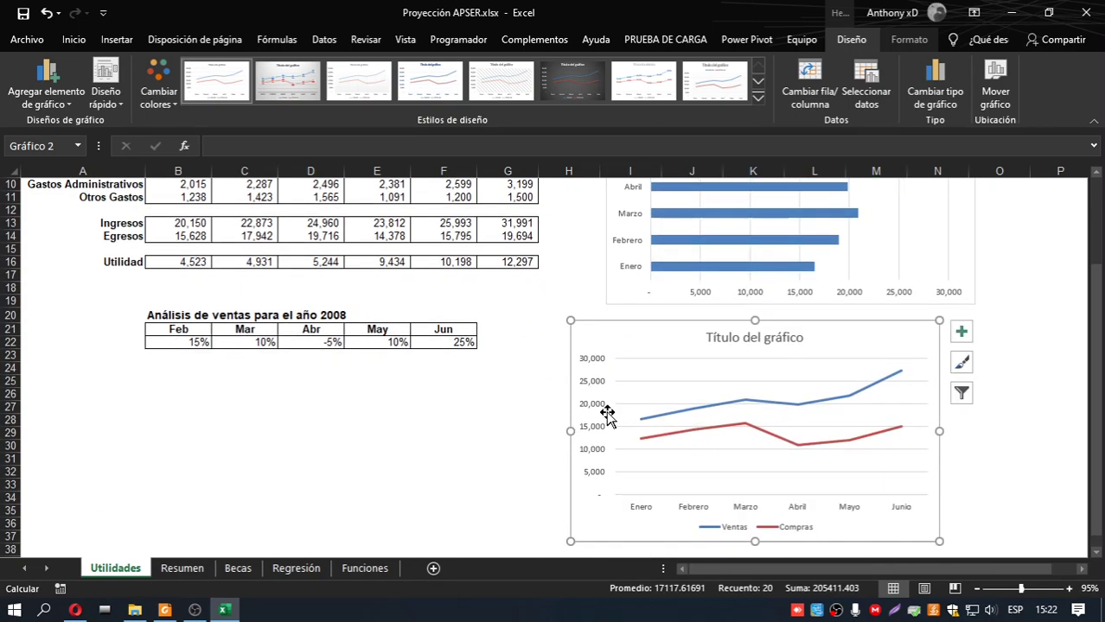
pyautogui.scroll(3, 607, 412)
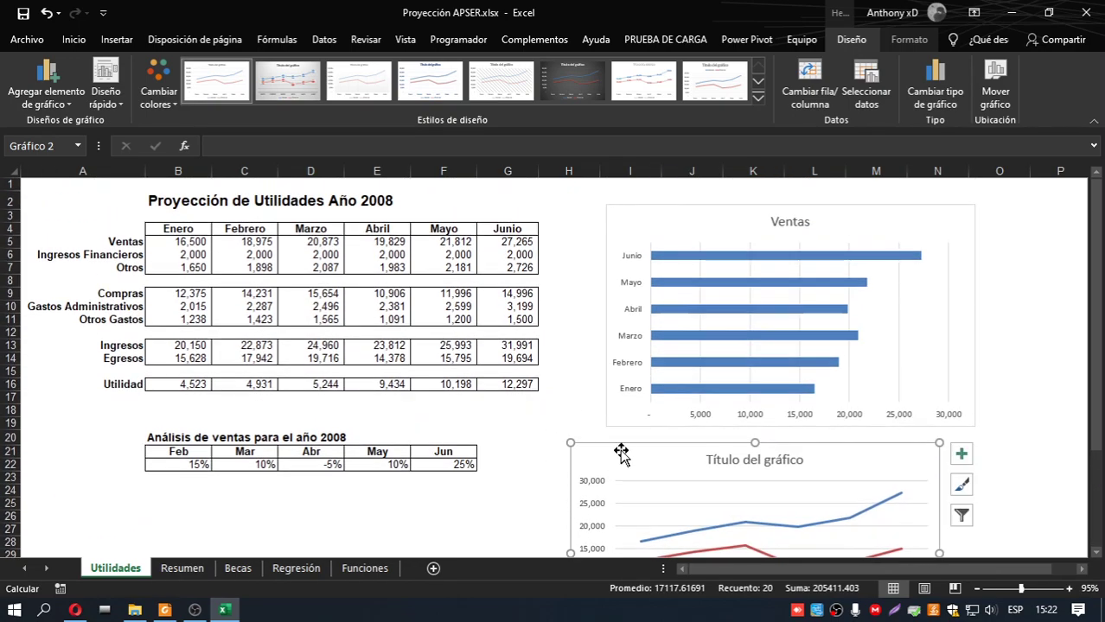
pyautogui.scroll(-3, 635, 462)
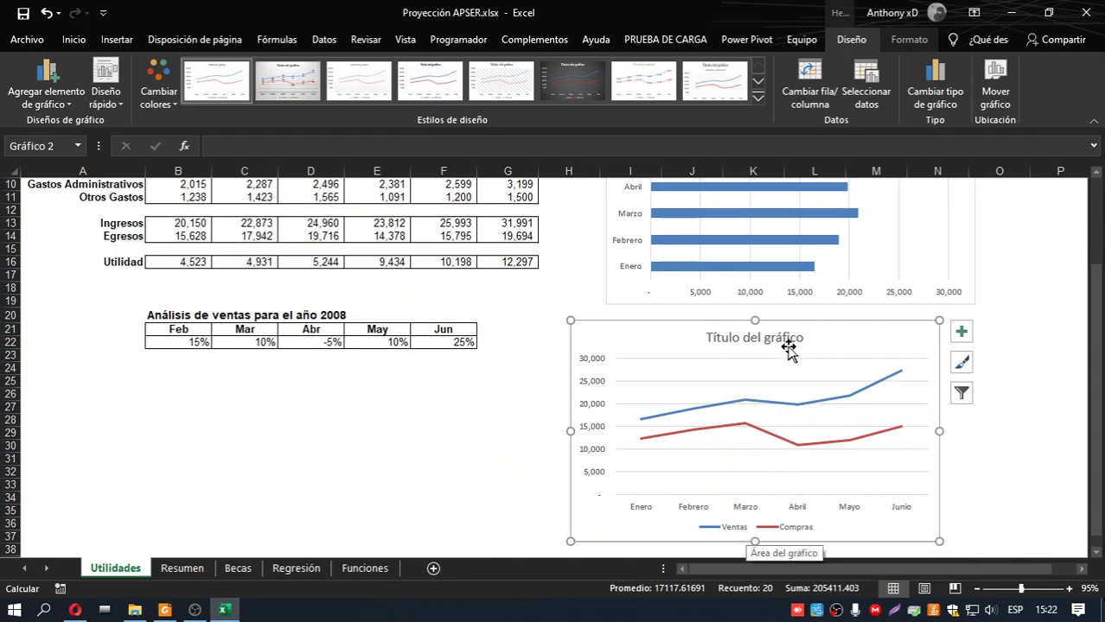
# Step: Compare the line chart with the sample in the Foxit Reader guide and delete its title in Excel
pyautogui.click(165, 610)
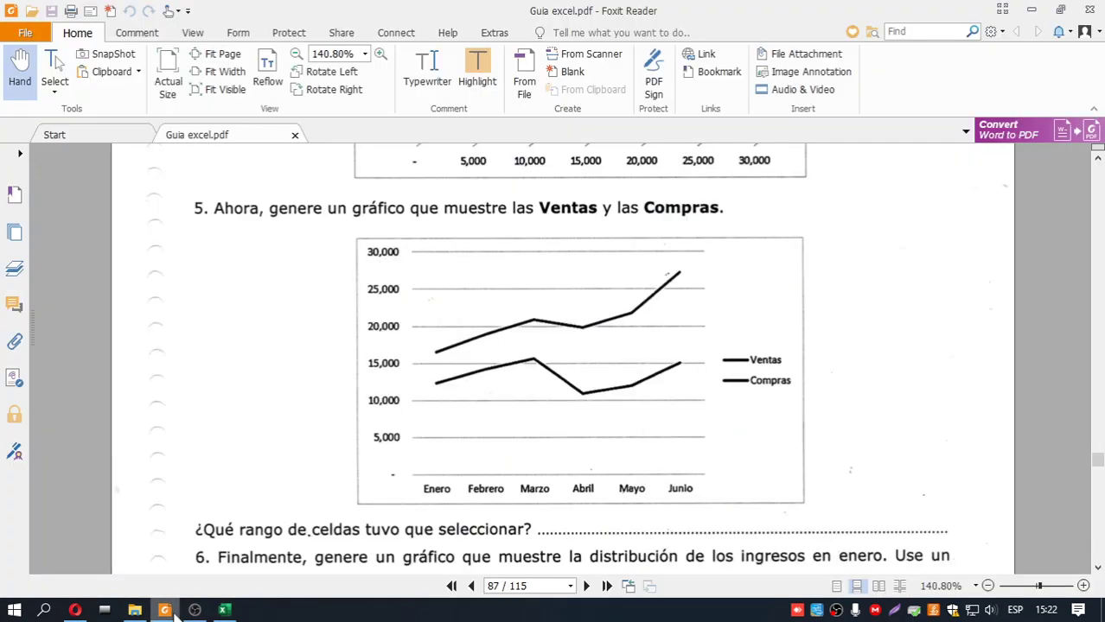
pyautogui.click(224, 610)
pyautogui.click(777, 337)
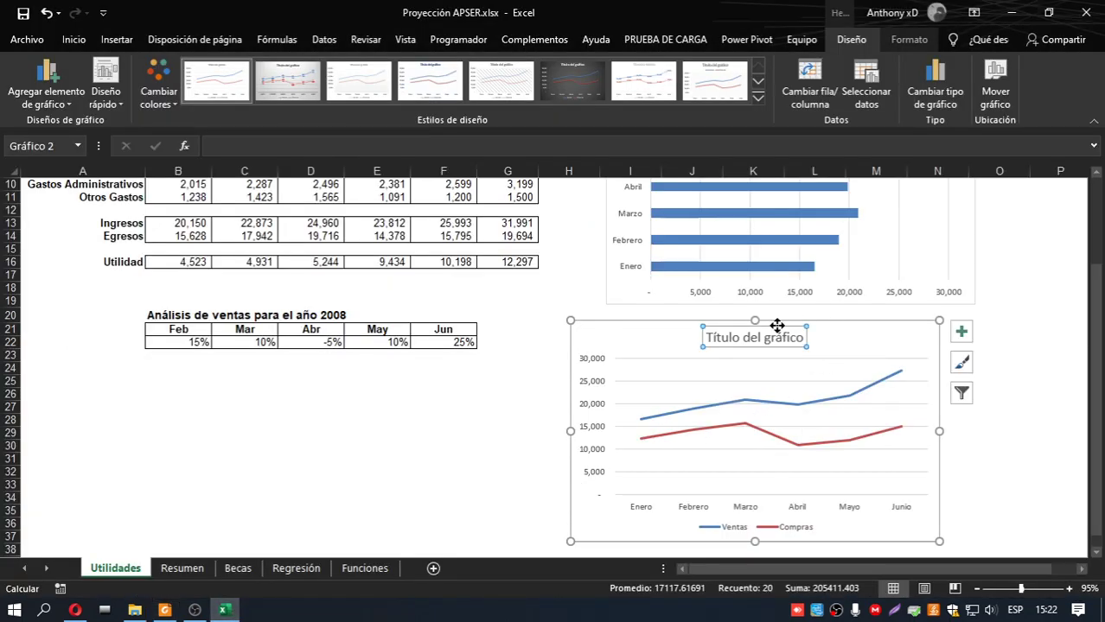
pyautogui.press('Delete')
pyautogui.click(443, 433)
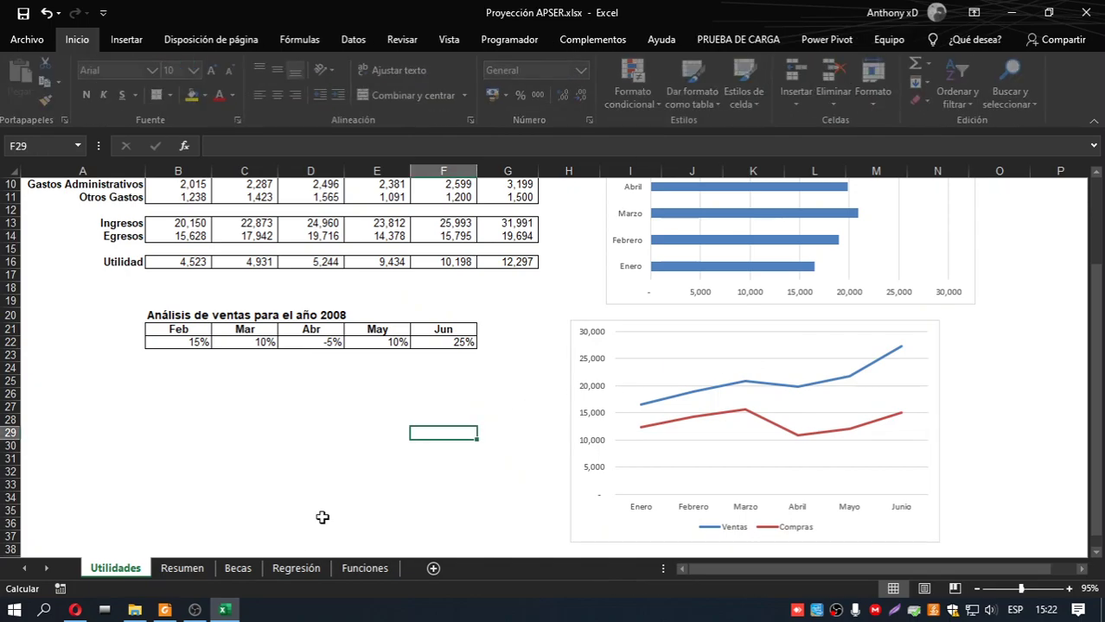
# Step: Check the guide's cell-range question in Foxit Reader and highlight ranges A4:G5 and A9:G9 in Excel's Utilidades sheet
pyautogui.click(164, 611)
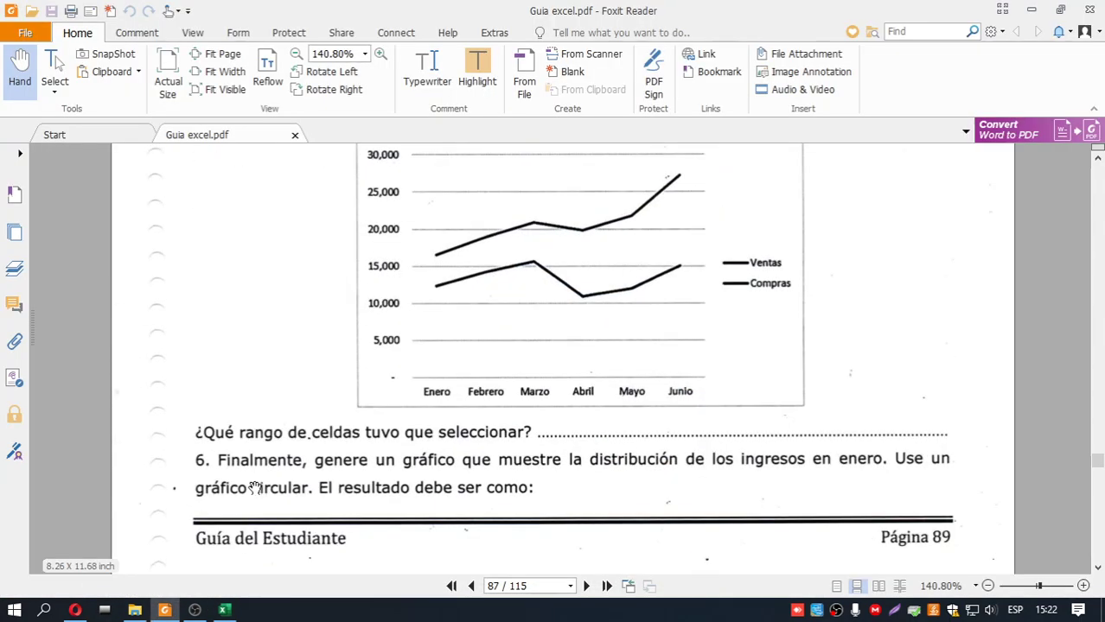
pyautogui.click(223, 610)
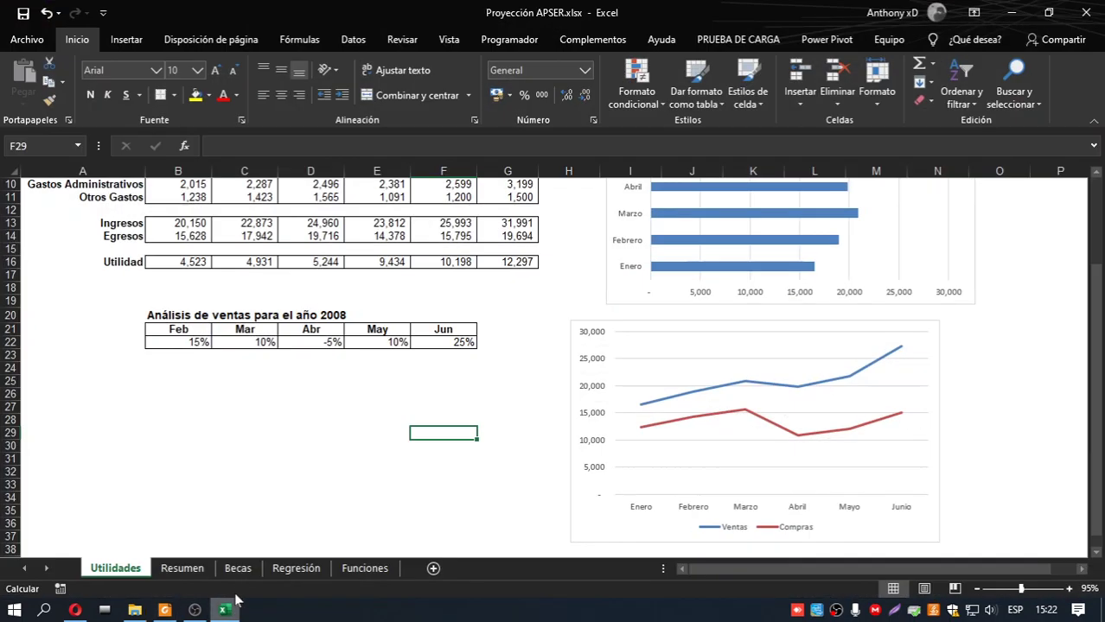
pyautogui.scroll(3, 265, 439)
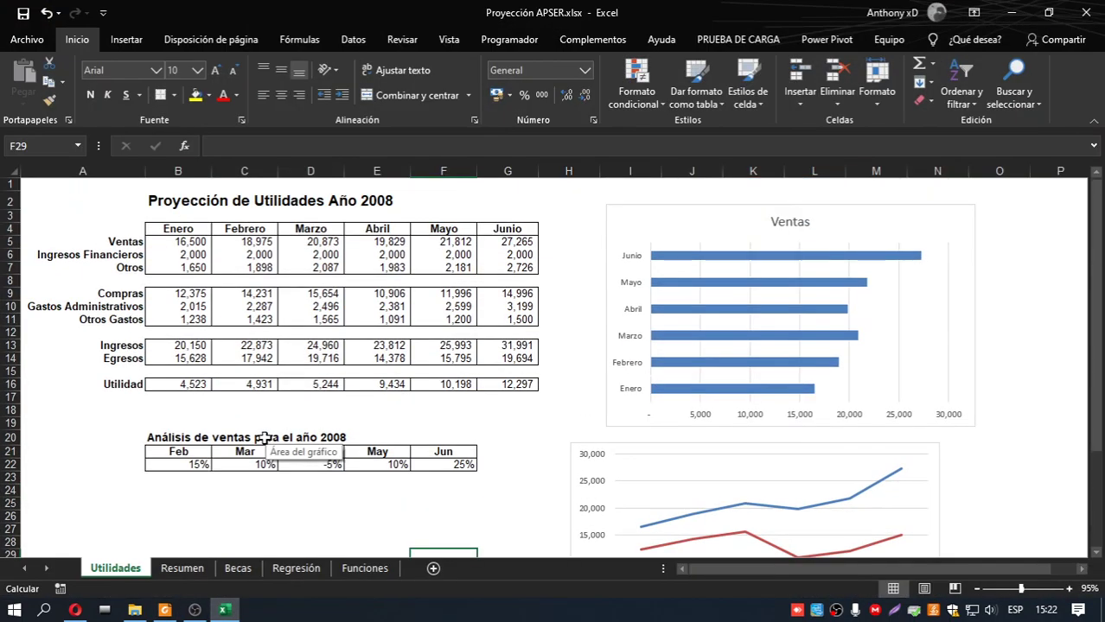
pyautogui.click(73, 227)
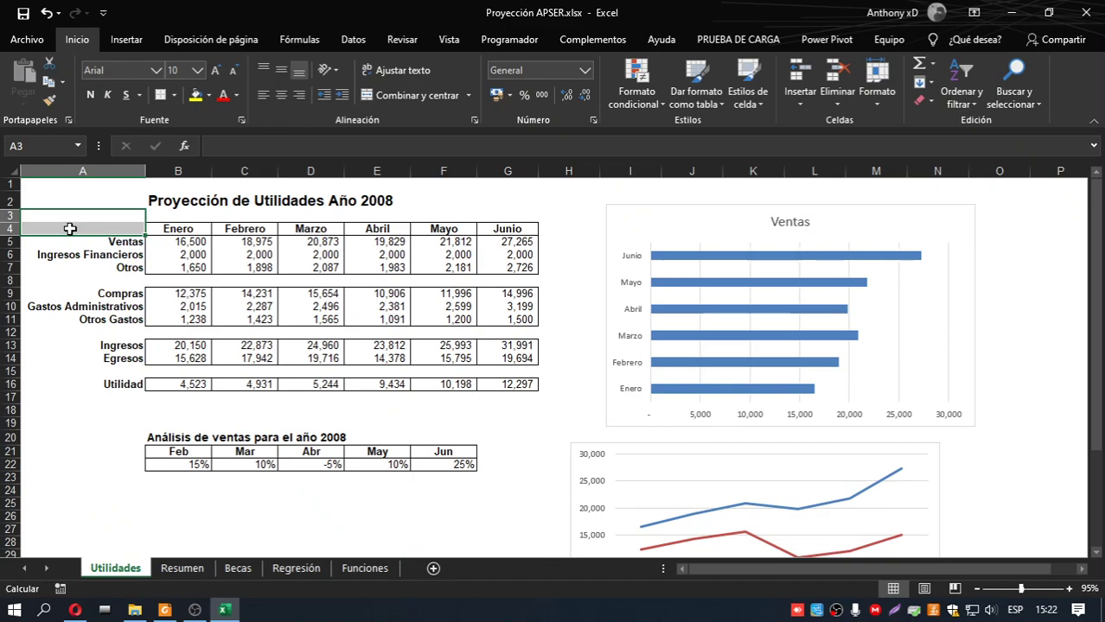
pyautogui.moveTo(78, 228); pyautogui.dragTo(532, 250)
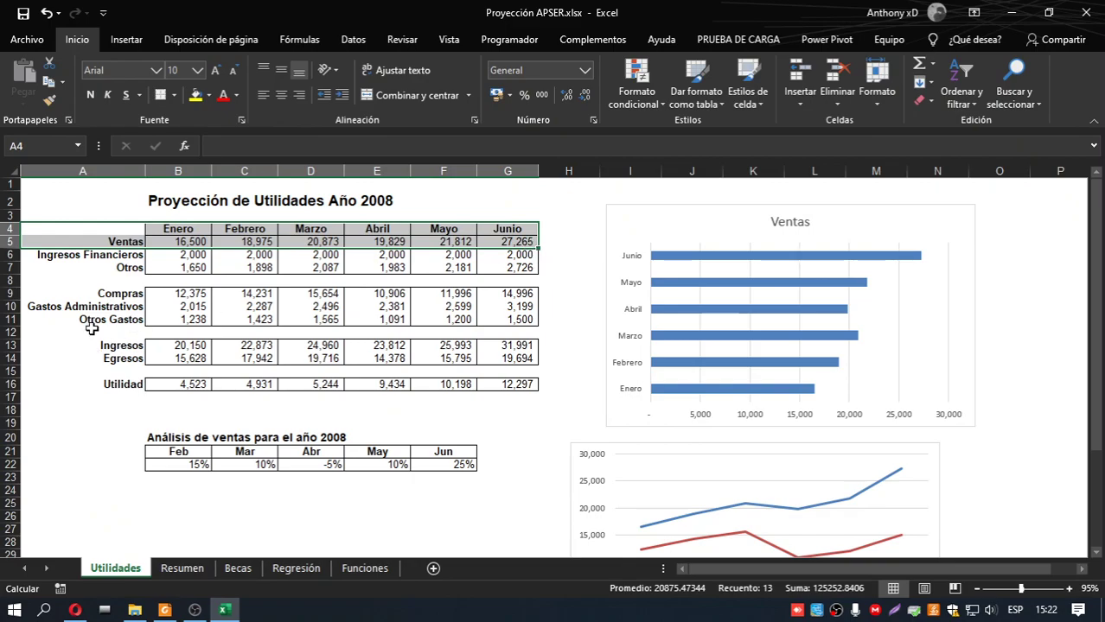
pyautogui.moveTo(87, 291); pyautogui.dragTo(524, 295)
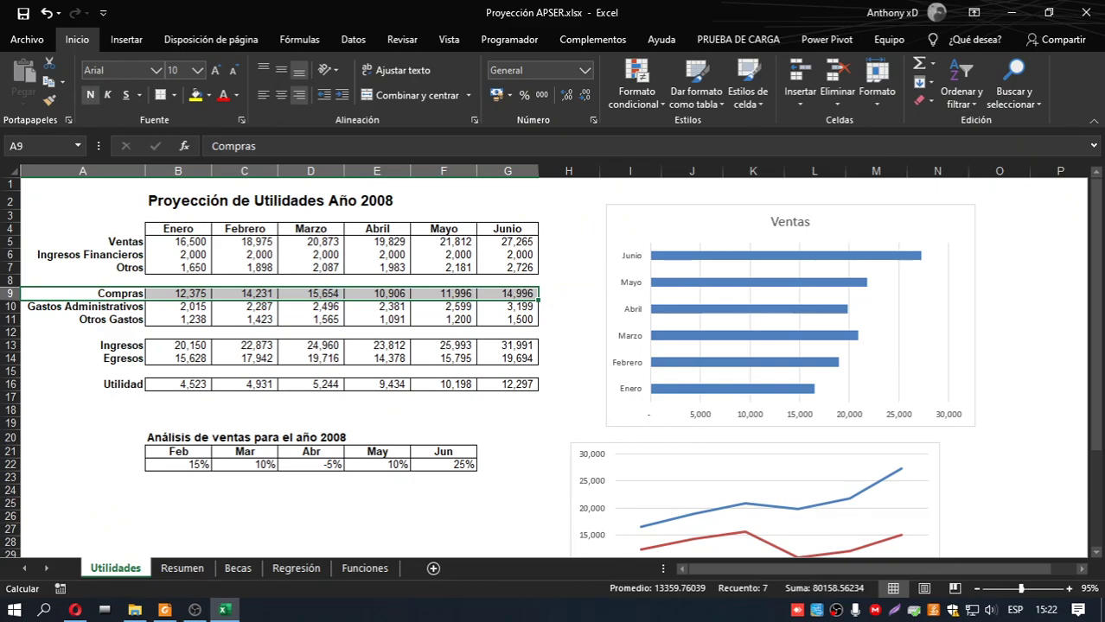
# Step: Read exercise 6 in Guia excel.pdf in Foxit Reader, on the January income distribution, and examine its sample pie chart
pyautogui.click(164, 610)
pyautogui.scroll(-3, 256, 503)
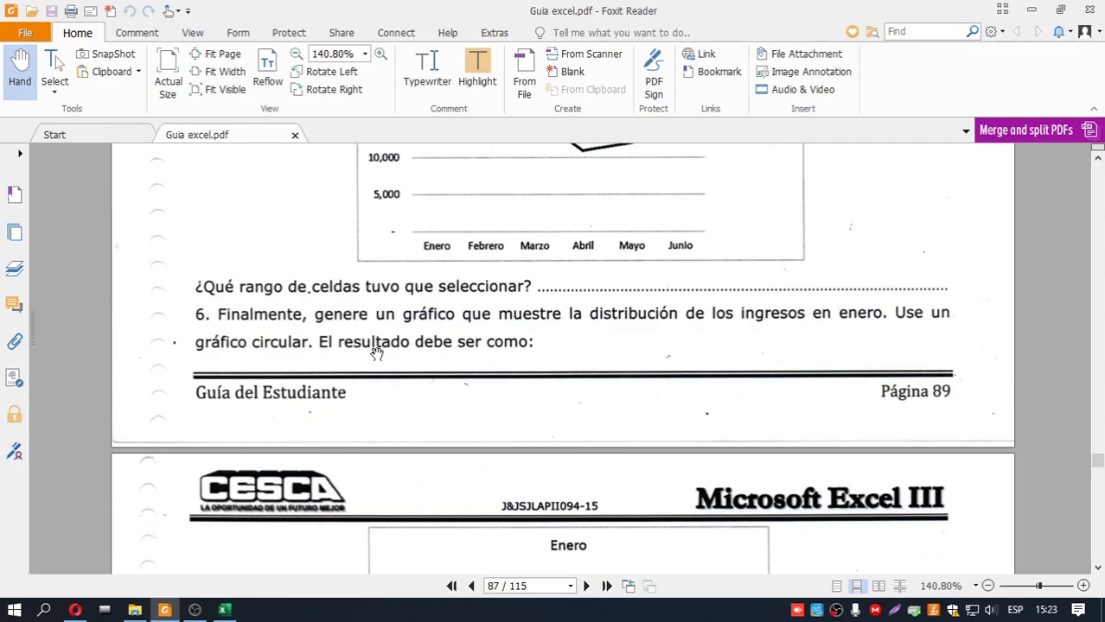
pyautogui.scroll(-3, 420, 408)
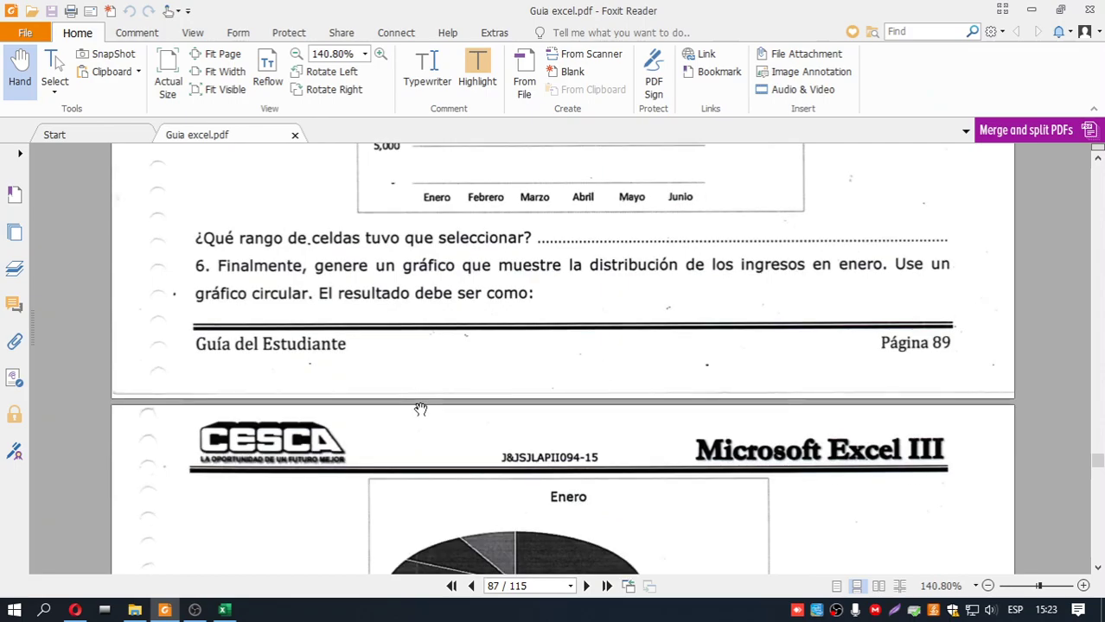
pyautogui.scroll(-3, 420, 409)
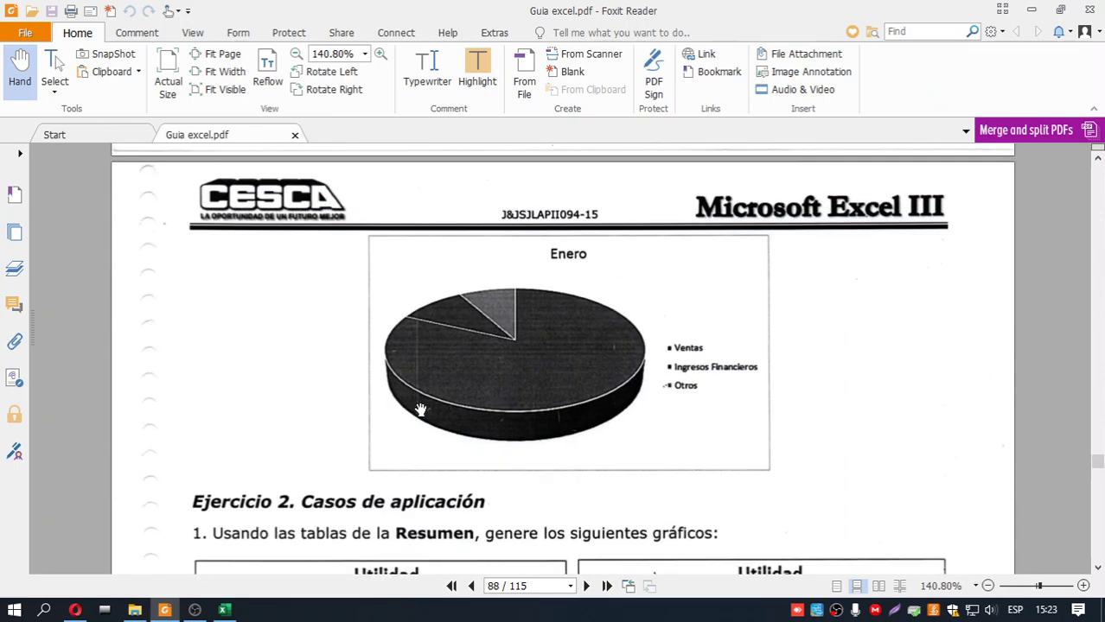
pyautogui.scroll(3, 438, 398)
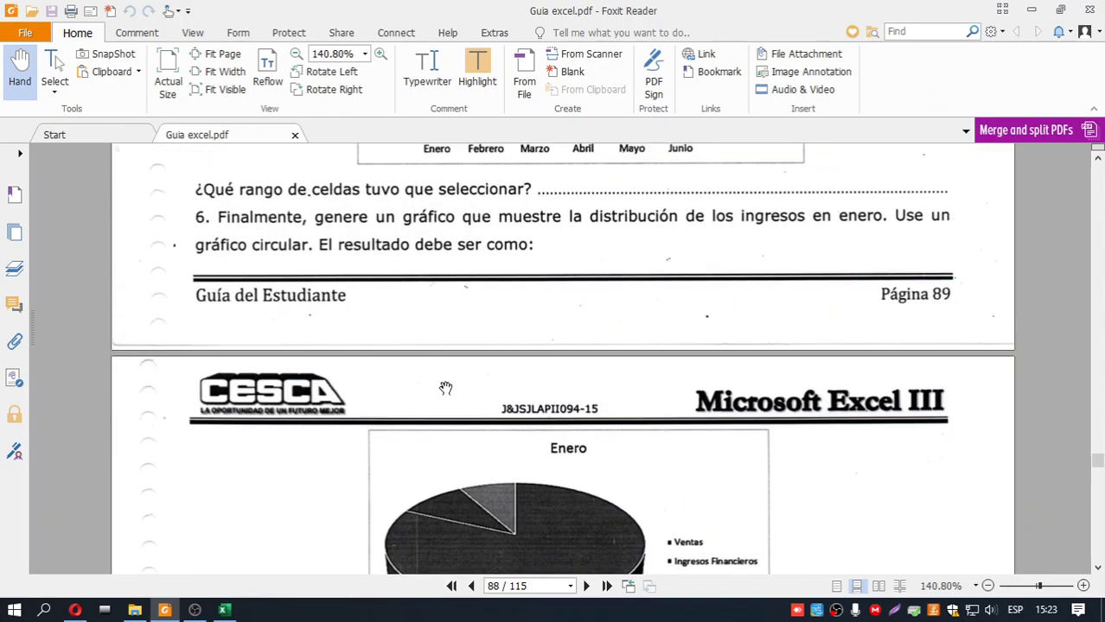
pyautogui.scroll(-3, 445, 388)
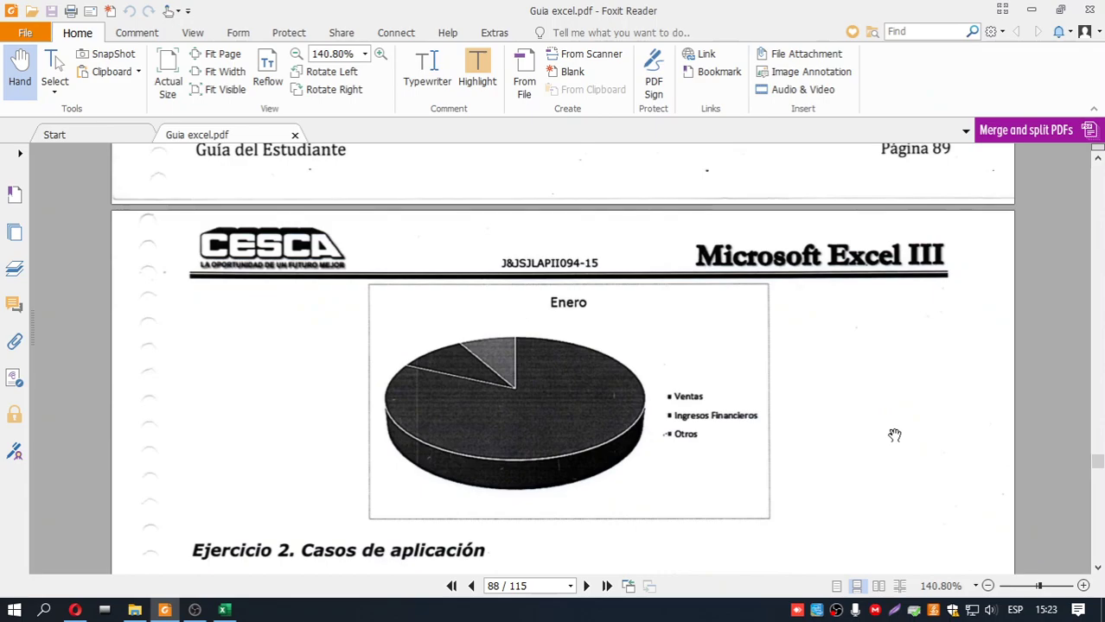
# Step: Examine the January Ingresos and Egresos cells in Excel, recheck the guide's Enero pie sample in Foxit Reader, and return to Excel
pyautogui.hotkey('alt', 'Tab')
pyautogui.scroll(-3, 307, 369)
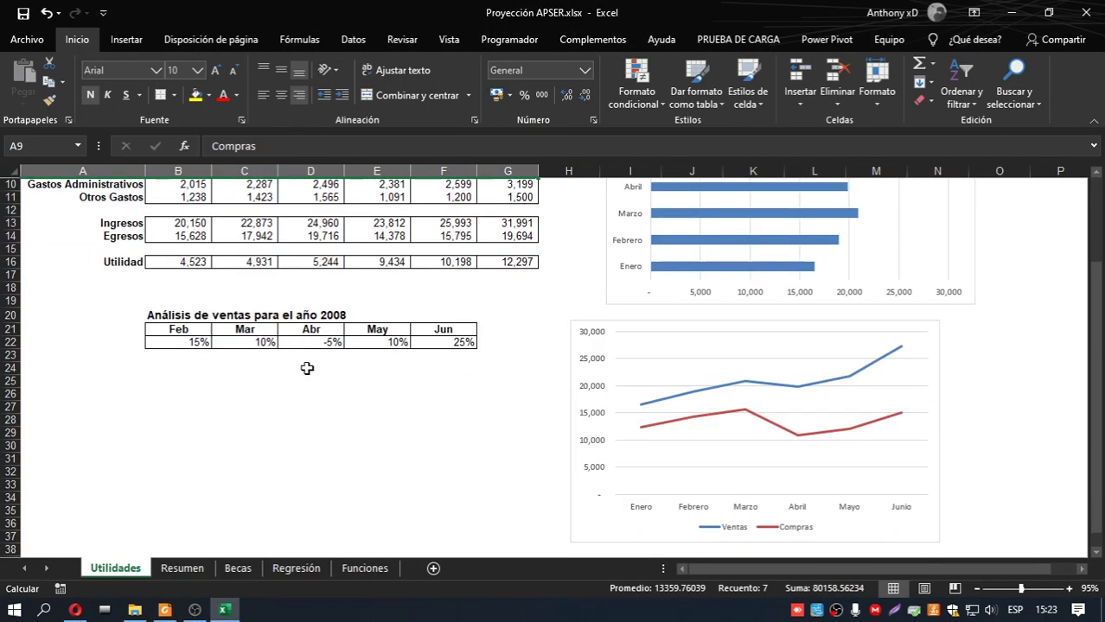
pyautogui.click(180, 395)
pyautogui.scroll(3, 150, 388)
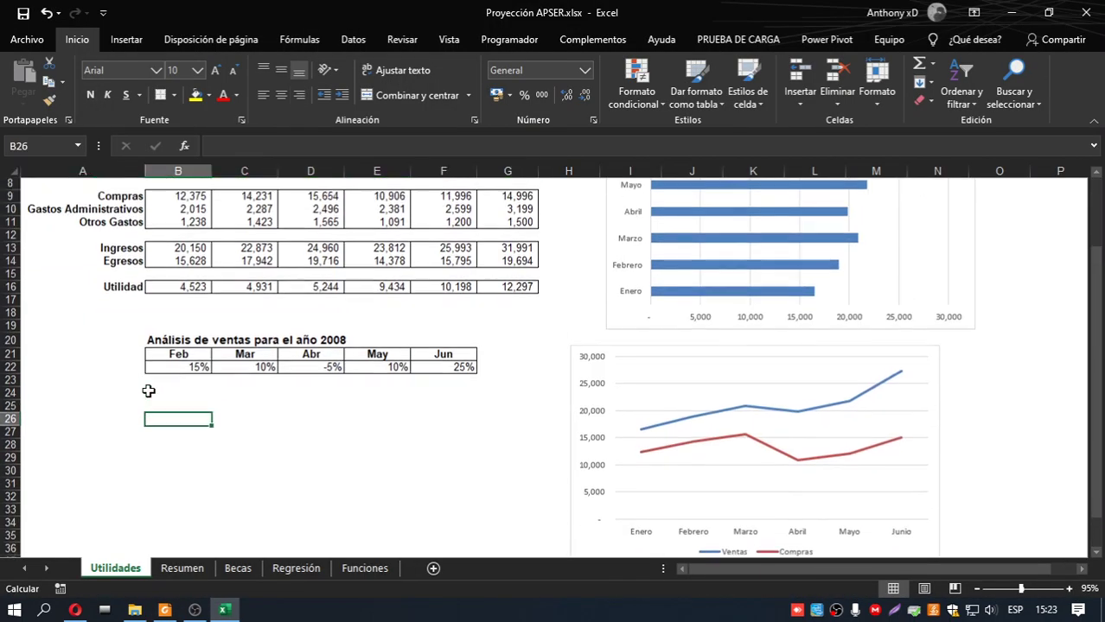
pyautogui.click(116, 411)
pyautogui.scroll(2, 206, 230)
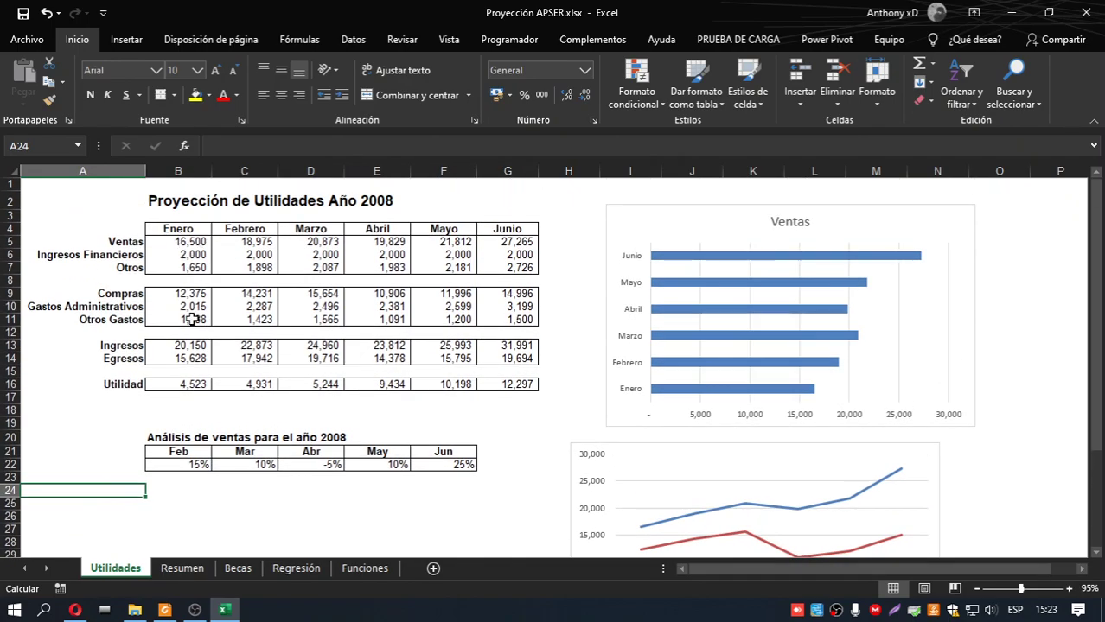
pyautogui.moveTo(179, 345); pyautogui.dragTo(181, 361)
pyautogui.hotkey('alt', 'Tab')
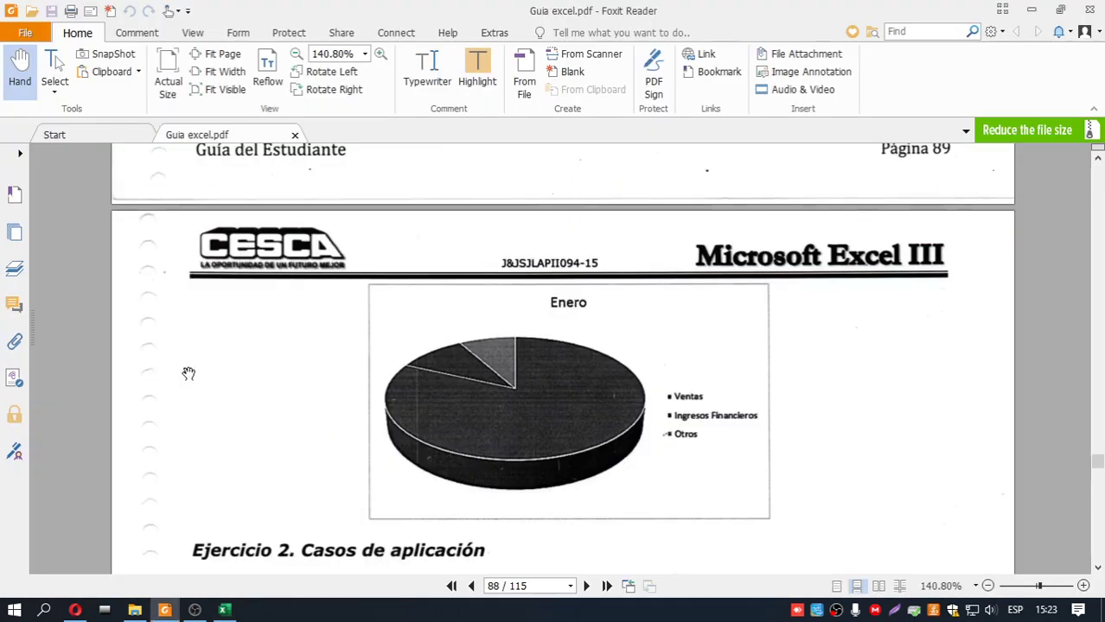
pyautogui.scroll(3, 189, 373)
pyautogui.scroll(-2, 188, 374)
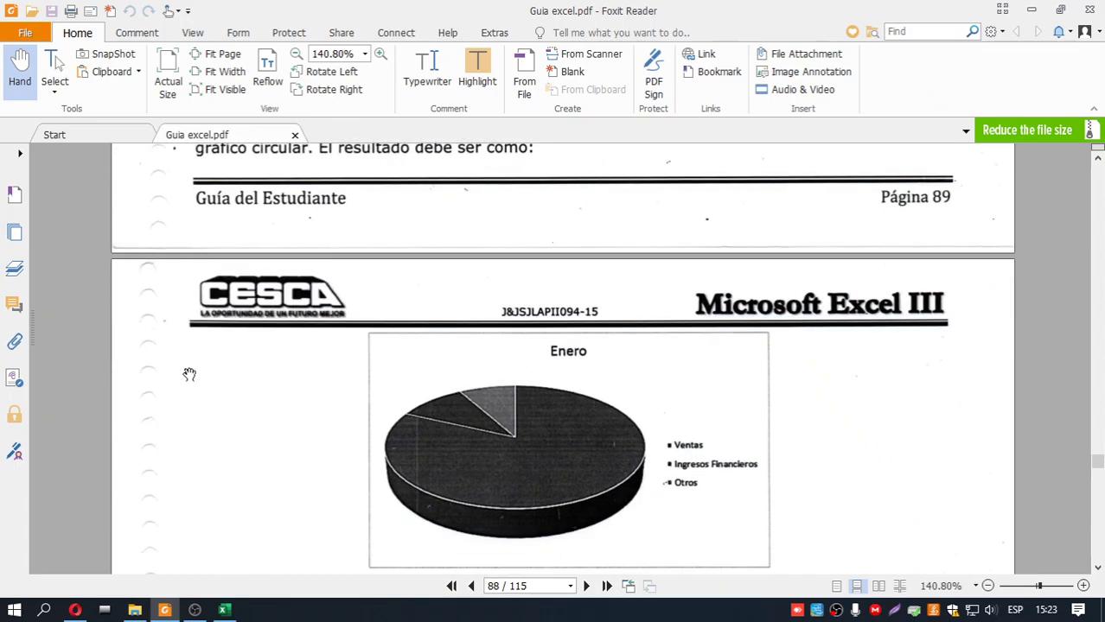
pyautogui.hotkey('alt', 'Tab')
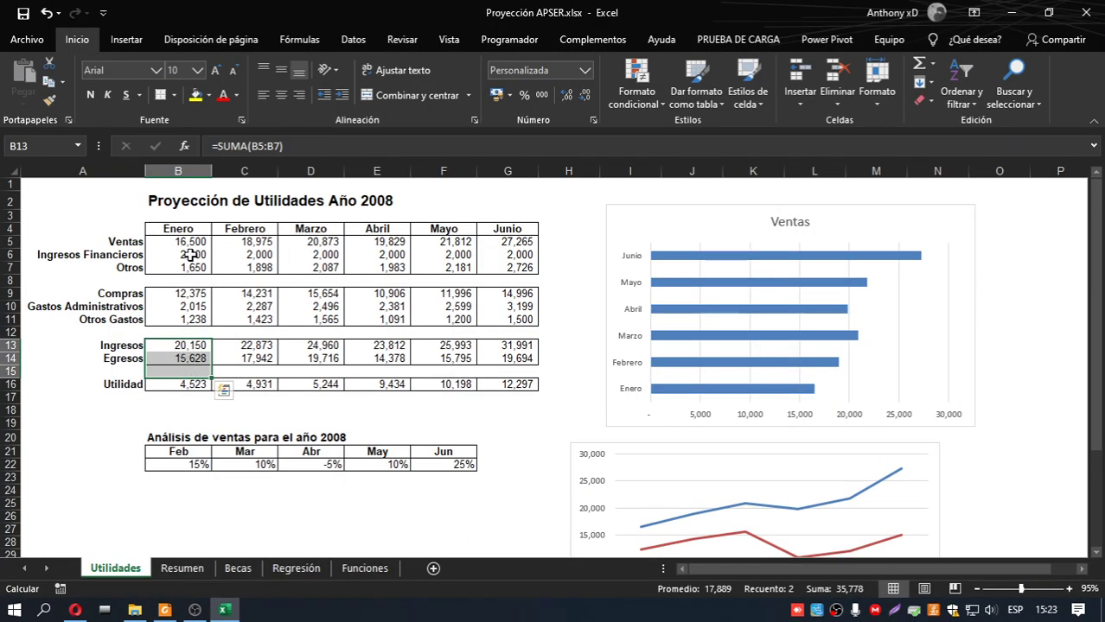
# Step: Insert a Circular 3D pie chart from ranges A4:B7 and A13:B13, checking the data and chart type against the Foxit Reader sample
pyautogui.click(172, 347)
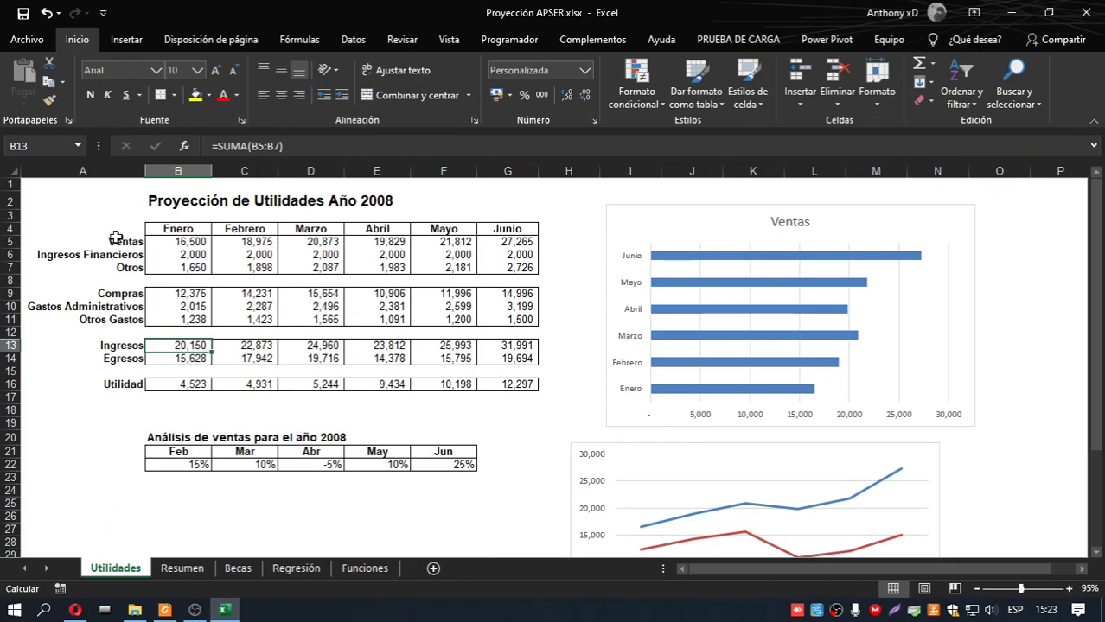
pyautogui.moveTo(118, 346); pyautogui.dragTo(181, 348)
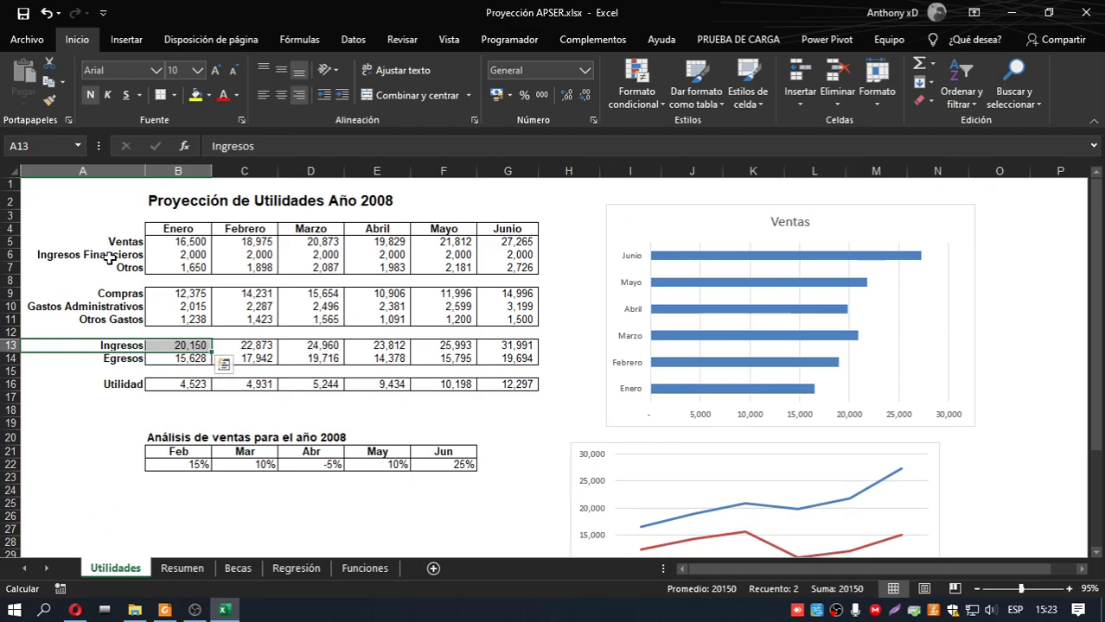
pyautogui.click(78, 229)
pyautogui.moveTo(78, 229); pyautogui.dragTo(149, 251)
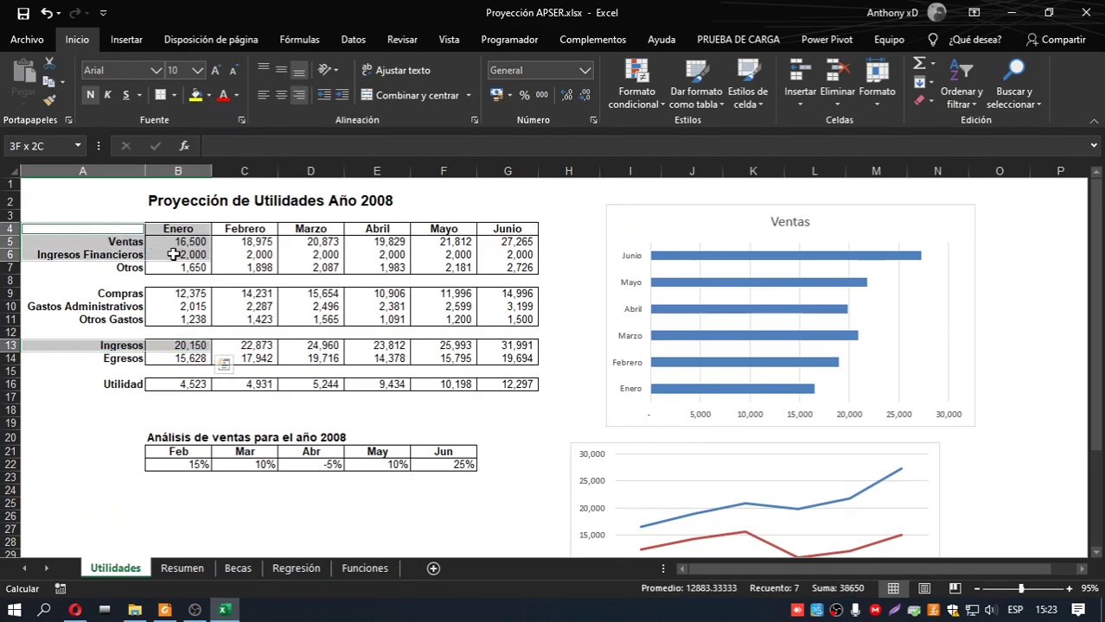
pyautogui.moveTo(176, 255); pyautogui.dragTo(187, 270)
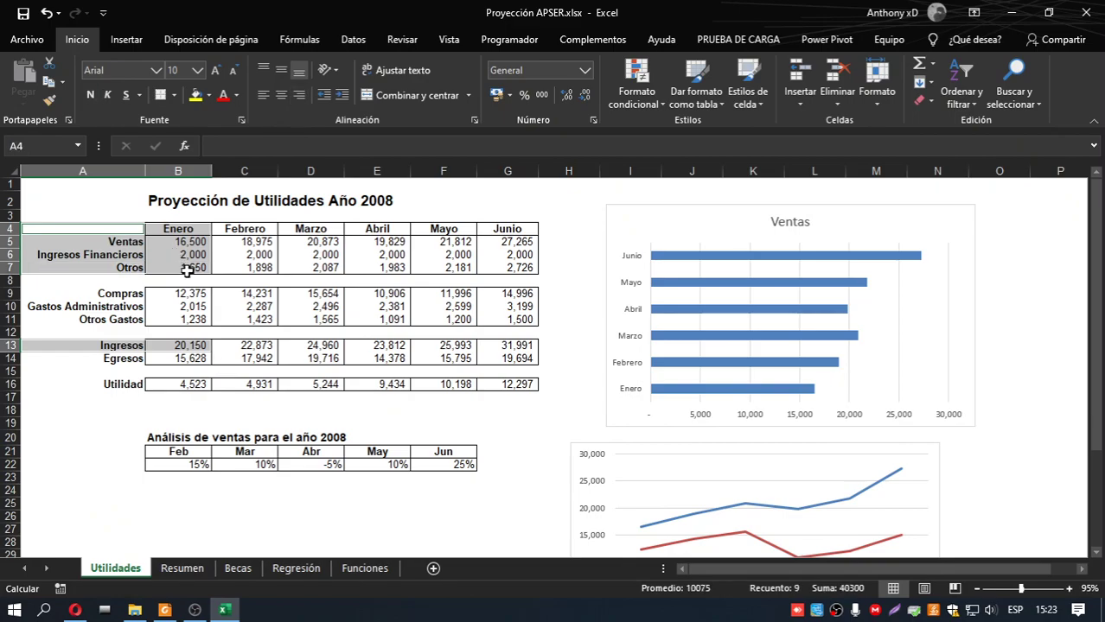
pyautogui.click(170, 610)
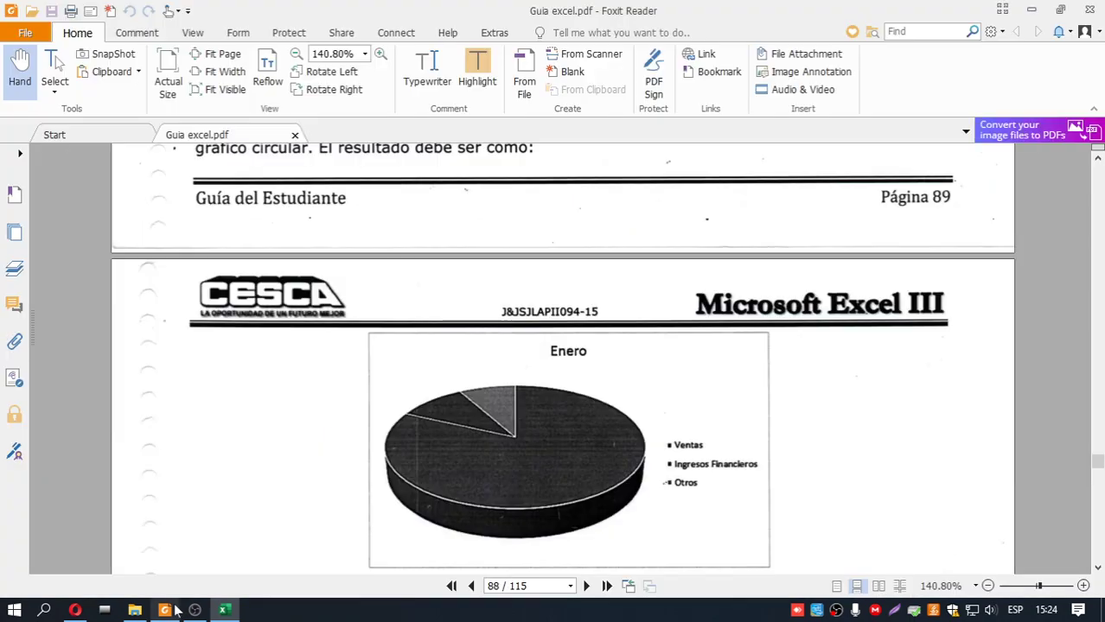
pyautogui.click(176, 611)
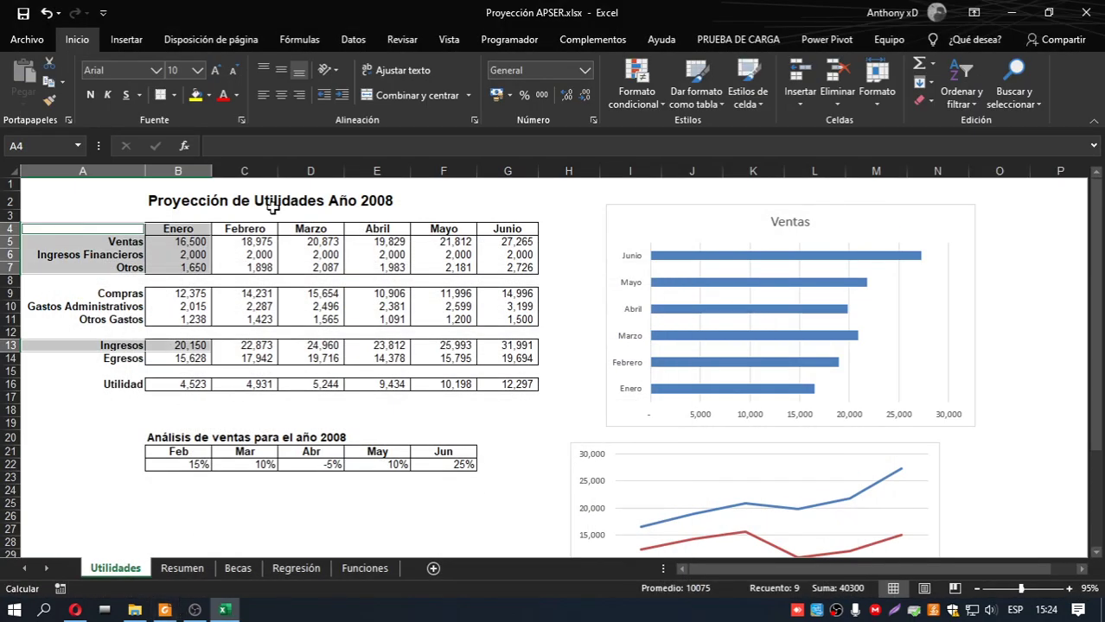
pyautogui.click(138, 40)
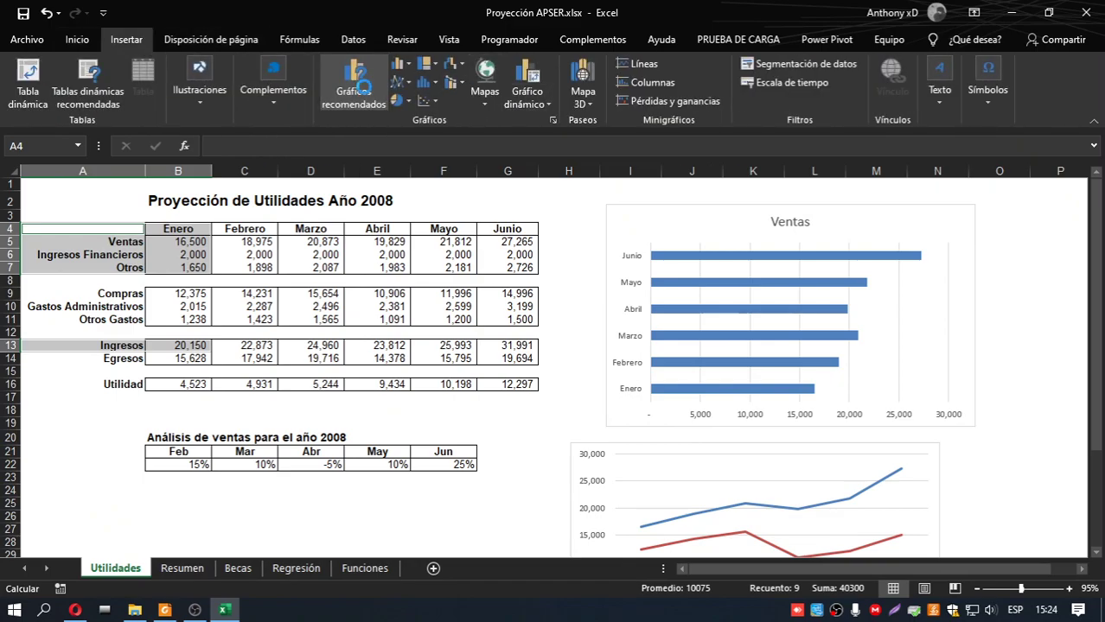
pyautogui.click(355, 92)
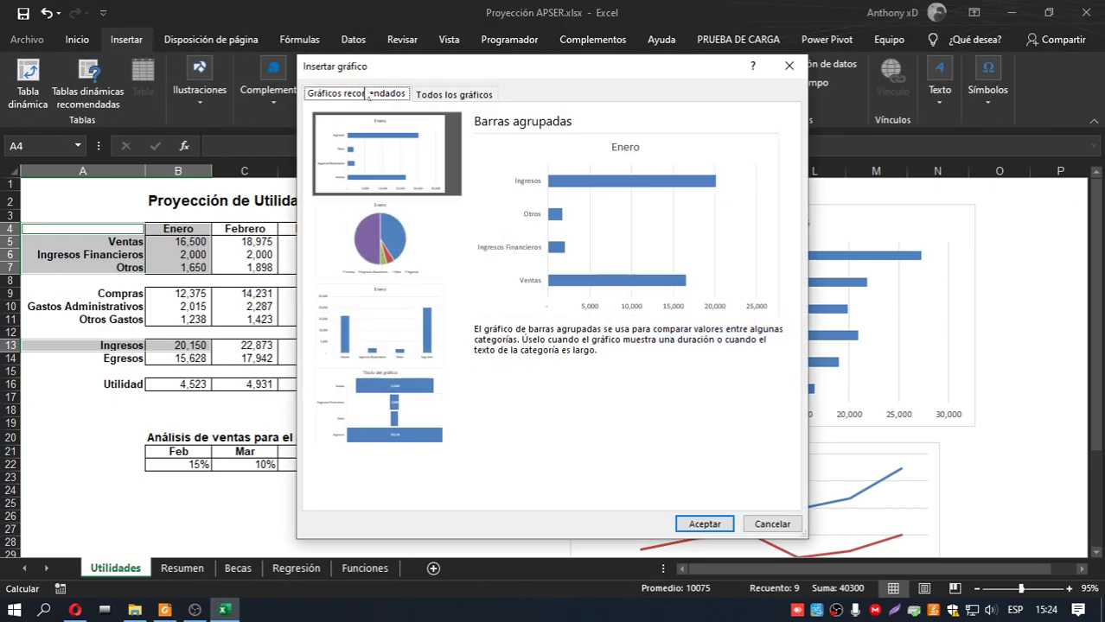
pyautogui.click(452, 94)
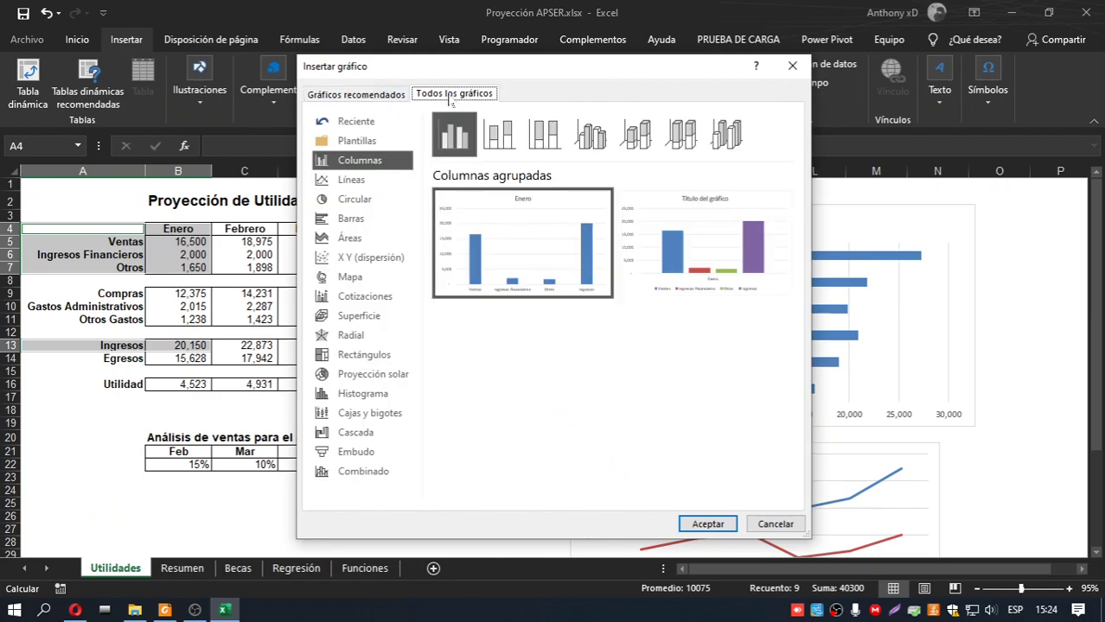
pyautogui.click(344, 200)
pyautogui.click(500, 149)
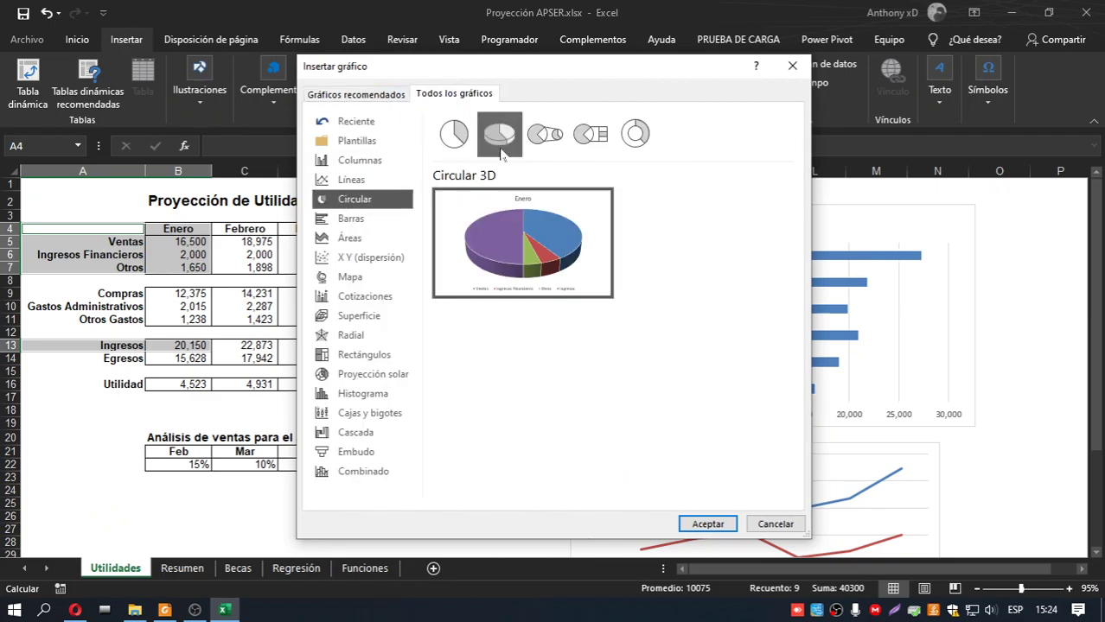
pyautogui.click(165, 610)
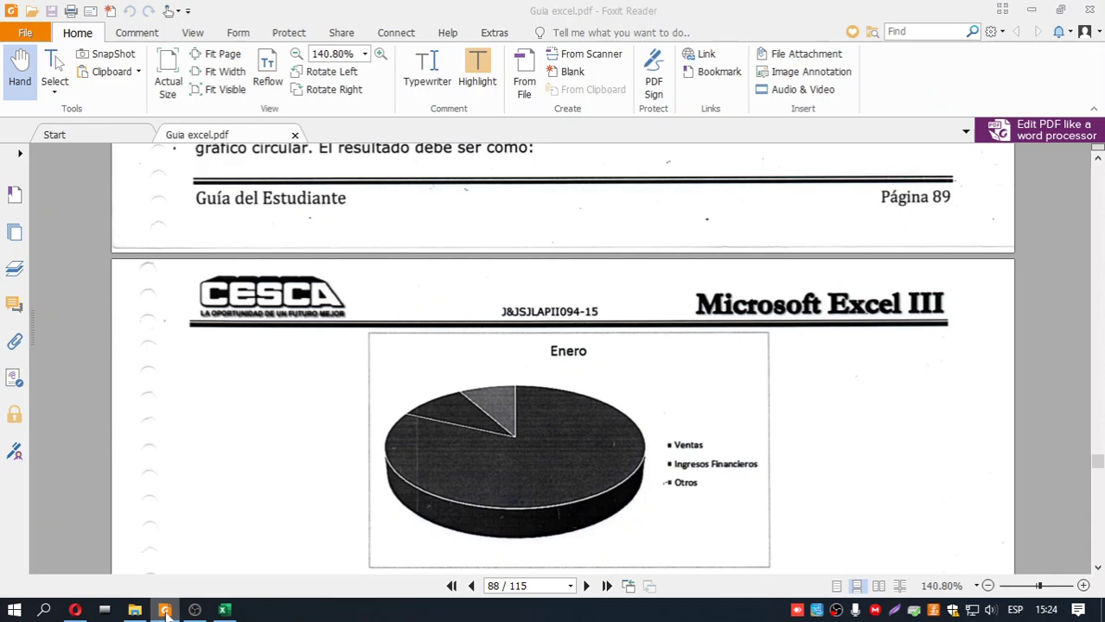
pyautogui.click(165, 610)
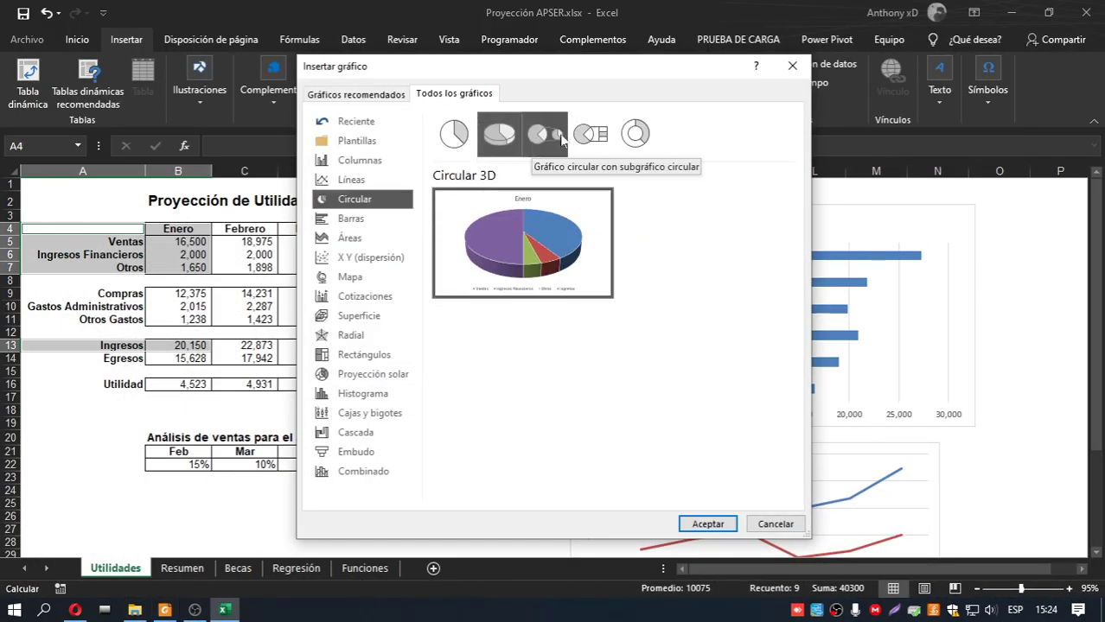
pyautogui.click(681, 525)
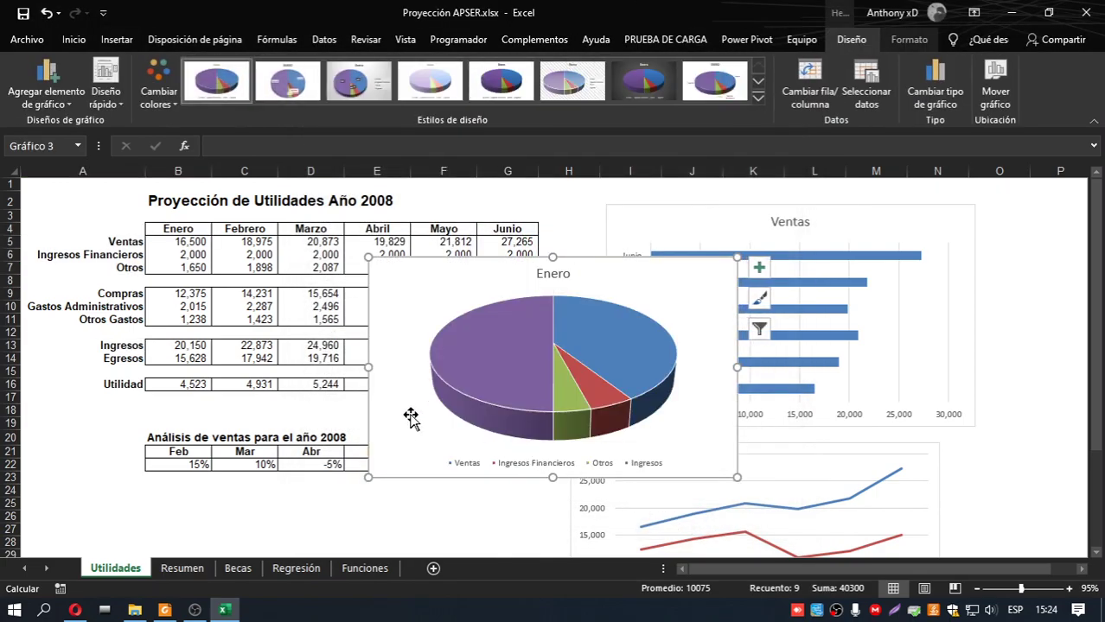
# Step: Move the Enero pie chart to about rows 21 to 38, beside the Ventas and Compras line chart
pyautogui.scroll(-2, 410, 415)
pyautogui.moveTo(434, 297); pyautogui.dragTo(497, 314)
pyautogui.moveTo(397, 348)
pyautogui.mouseDown()
pyautogui.moveTo(216, 552)
pyautogui.moveTo(399, 328)
pyautogui.moveTo(401, 337)
pyautogui.mouseUp()
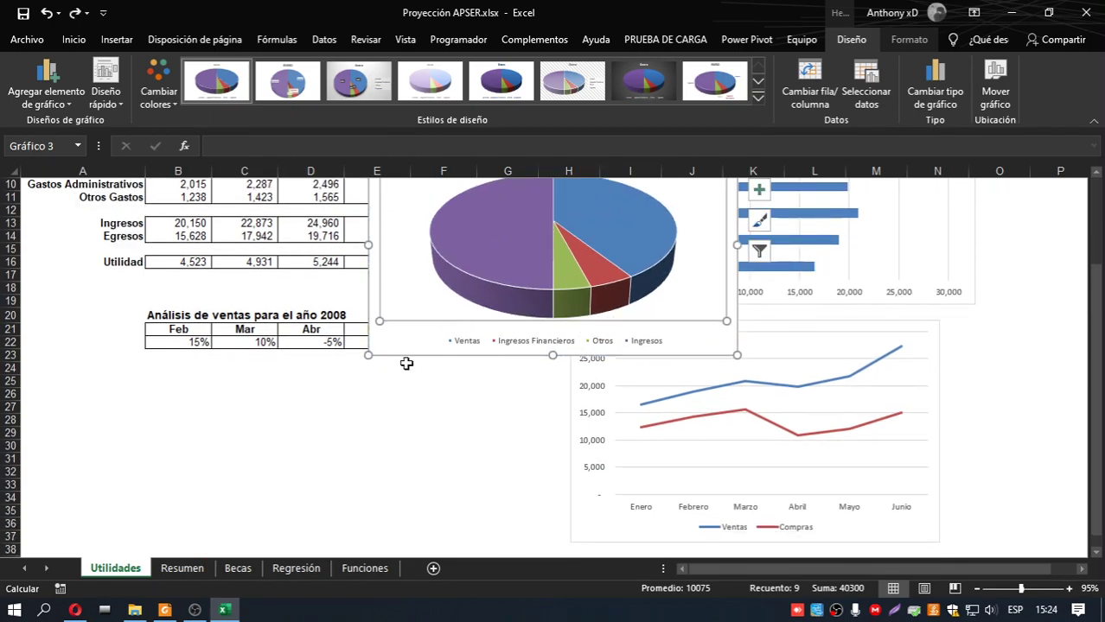
pyautogui.moveTo(394, 343); pyautogui.dragTo(153, 519)
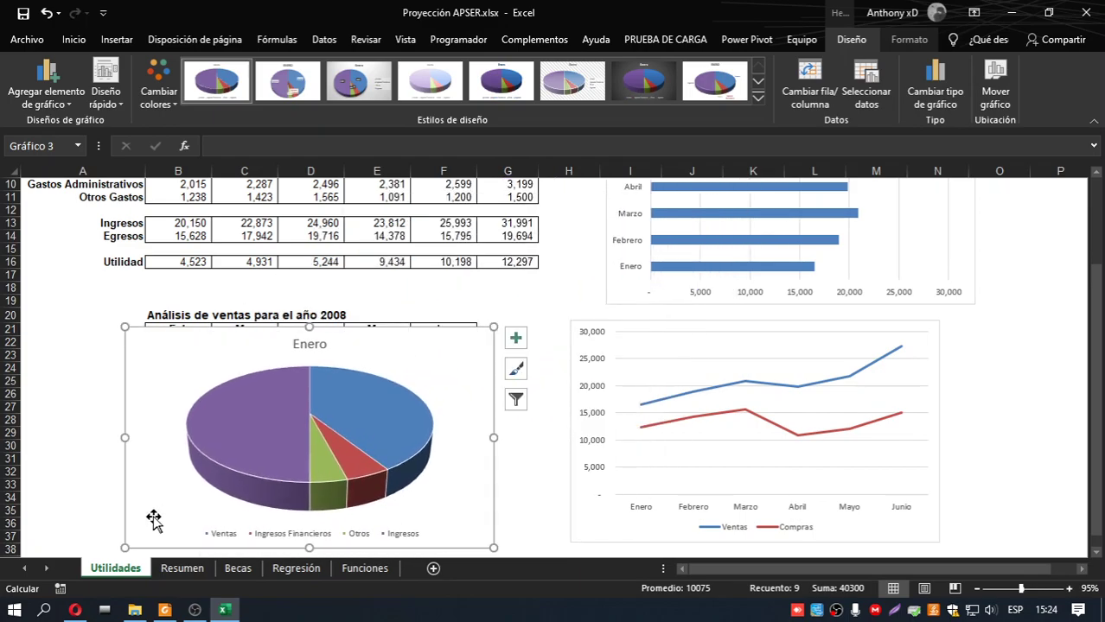
pyautogui.scroll(-1, 153, 506)
# Step: Compare the Enero pie chart with the guide's sample in Foxit Reader and delete the chart from the Utilidades sheet
pyautogui.click(165, 611)
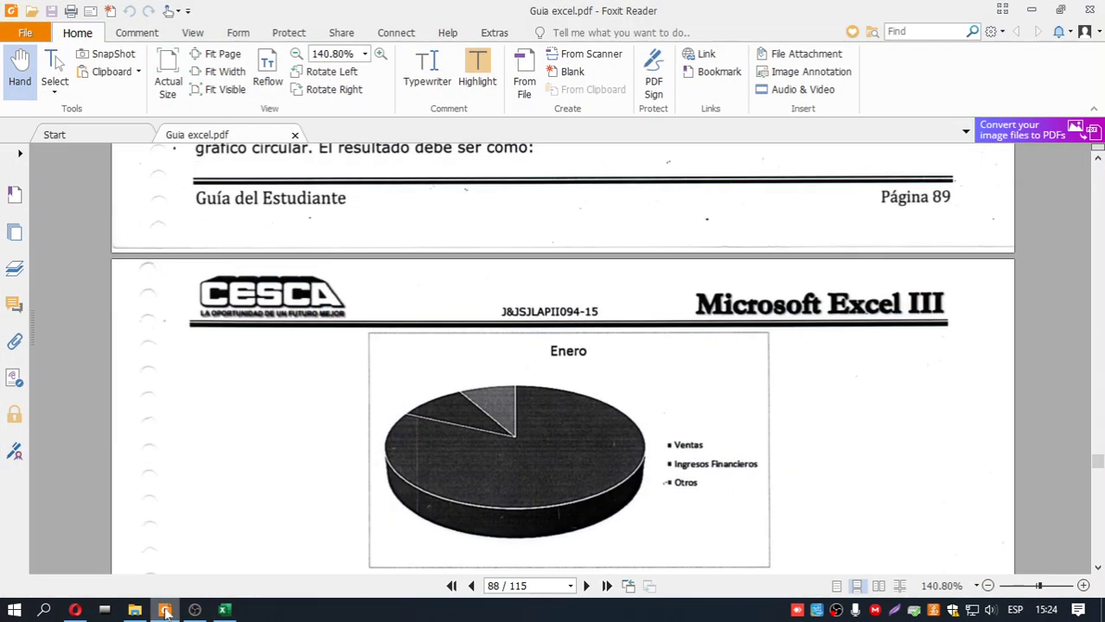
pyautogui.click(165, 612)
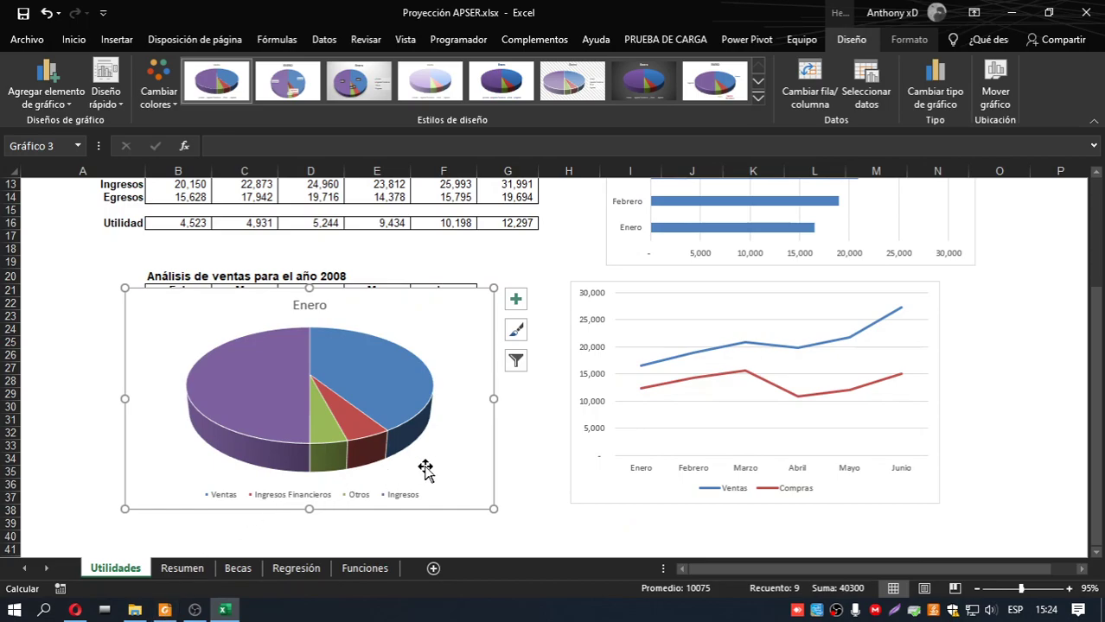
pyautogui.click(411, 496)
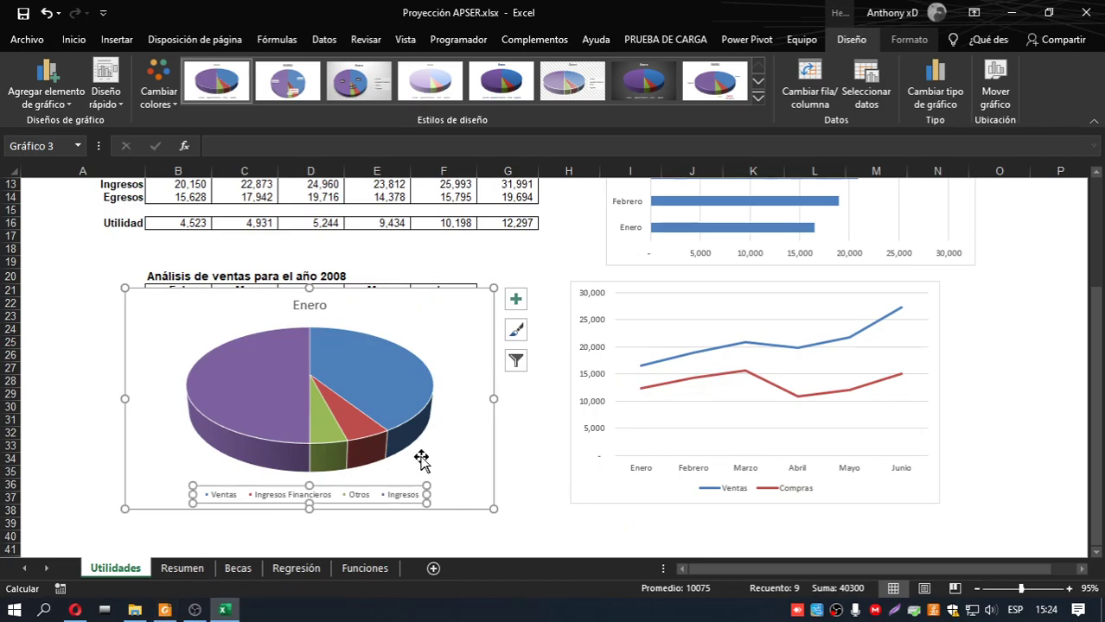
pyautogui.scroll(1, 422, 456)
pyautogui.hotkey('alt', 'Tab')
pyautogui.hotkey('alt', 'Tab')
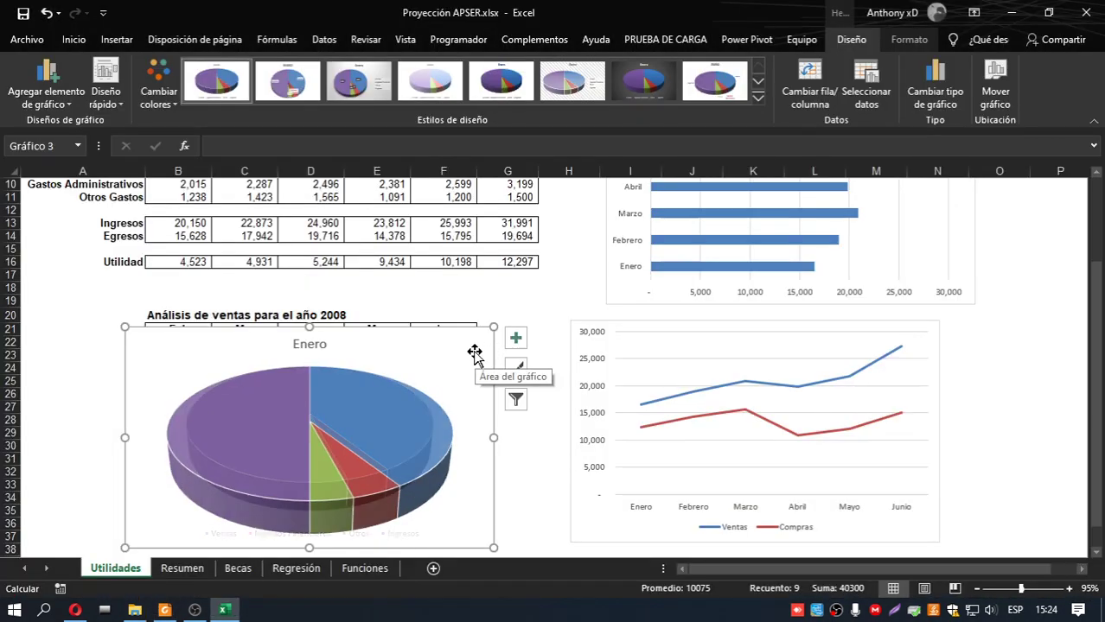
pyautogui.press('Delete')
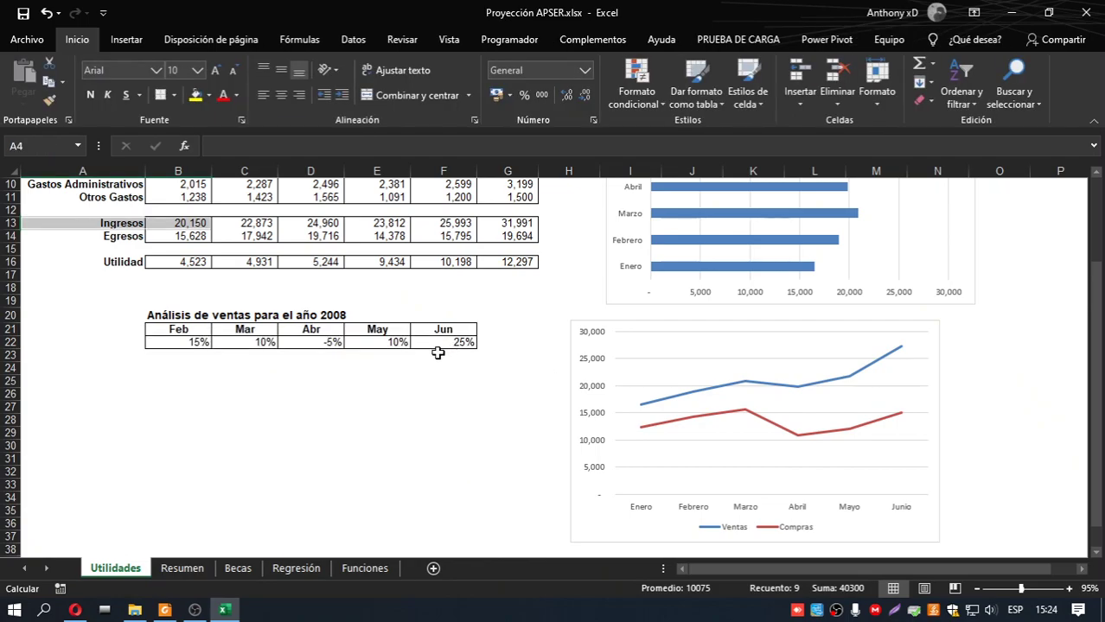
# Step: Insert a Circular 3D pie chart of the January income from range A4:B7 in the Utilidades sheet
pyautogui.scroll(2, 194, 393)
pyautogui.scroll(1, 111, 299)
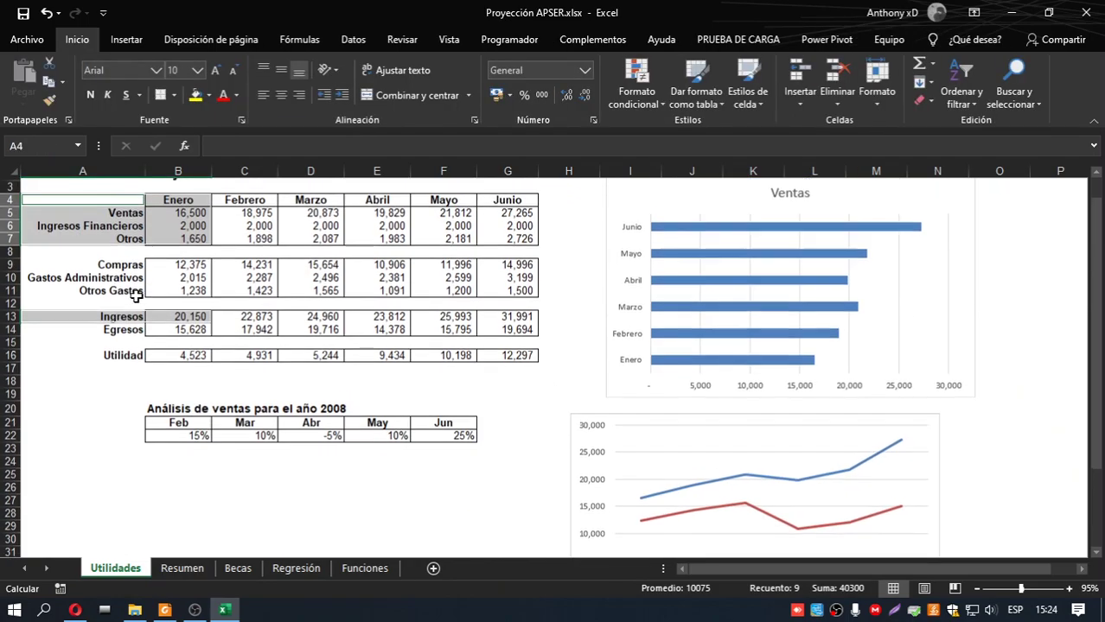
pyautogui.moveTo(121, 345); pyautogui.dragTo(171, 346)
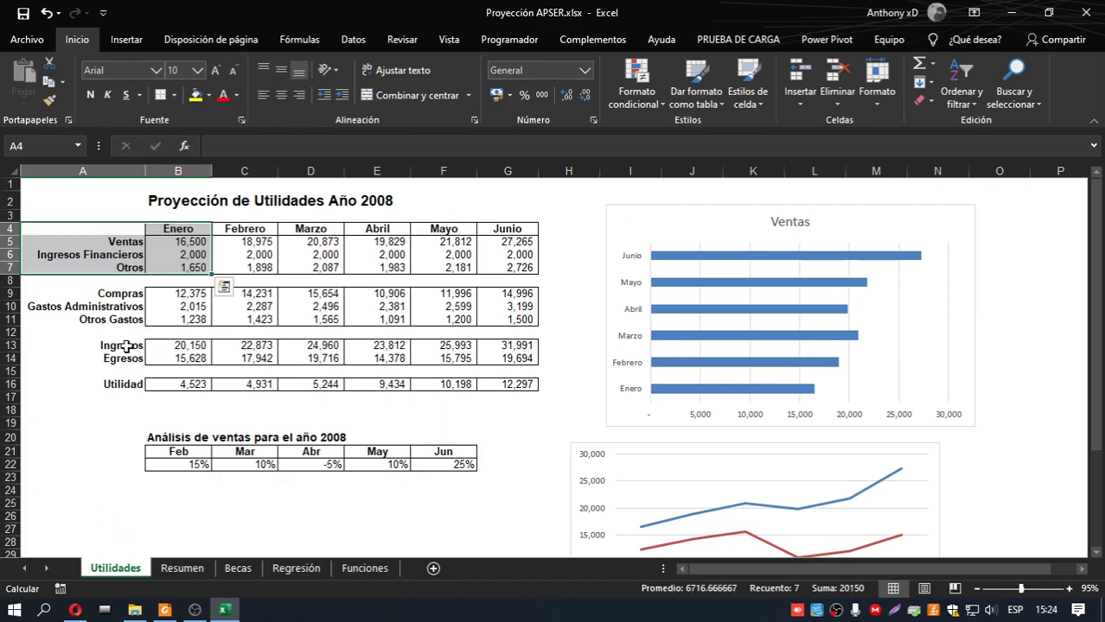
pyautogui.click(113, 240)
pyautogui.moveTo(102, 230); pyautogui.dragTo(171, 266)
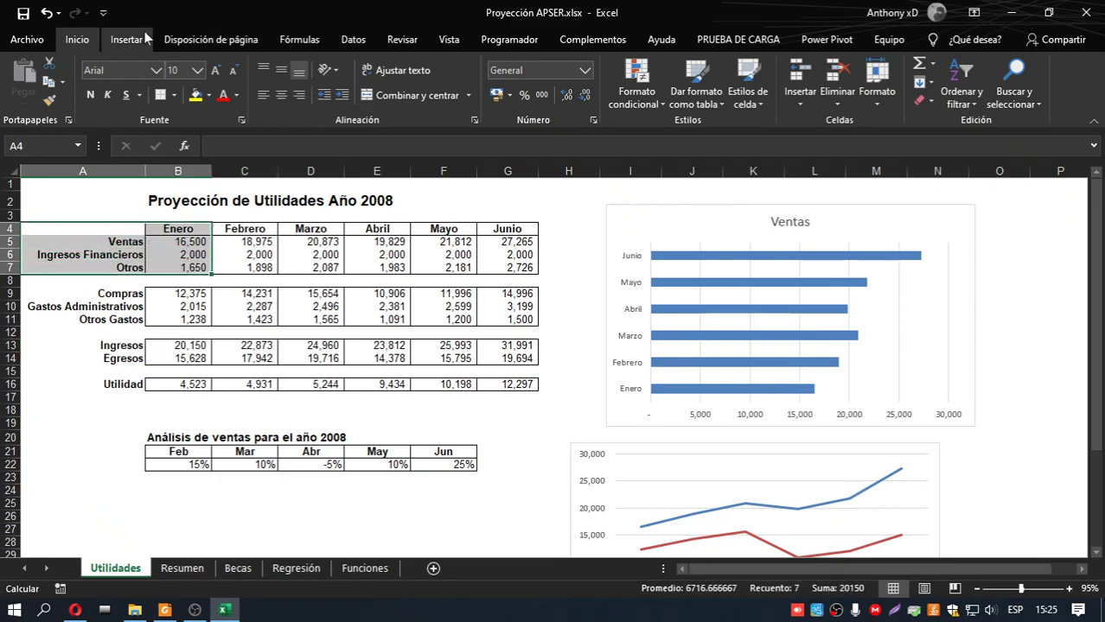
pyautogui.click(127, 39)
pyautogui.click(365, 90)
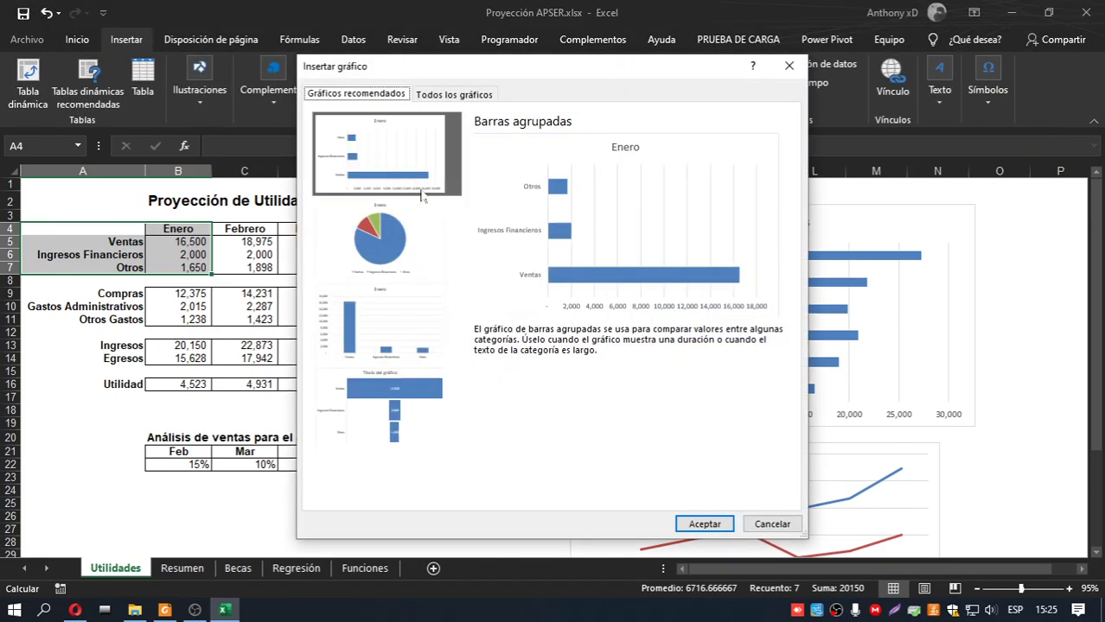
pyautogui.click(450, 101)
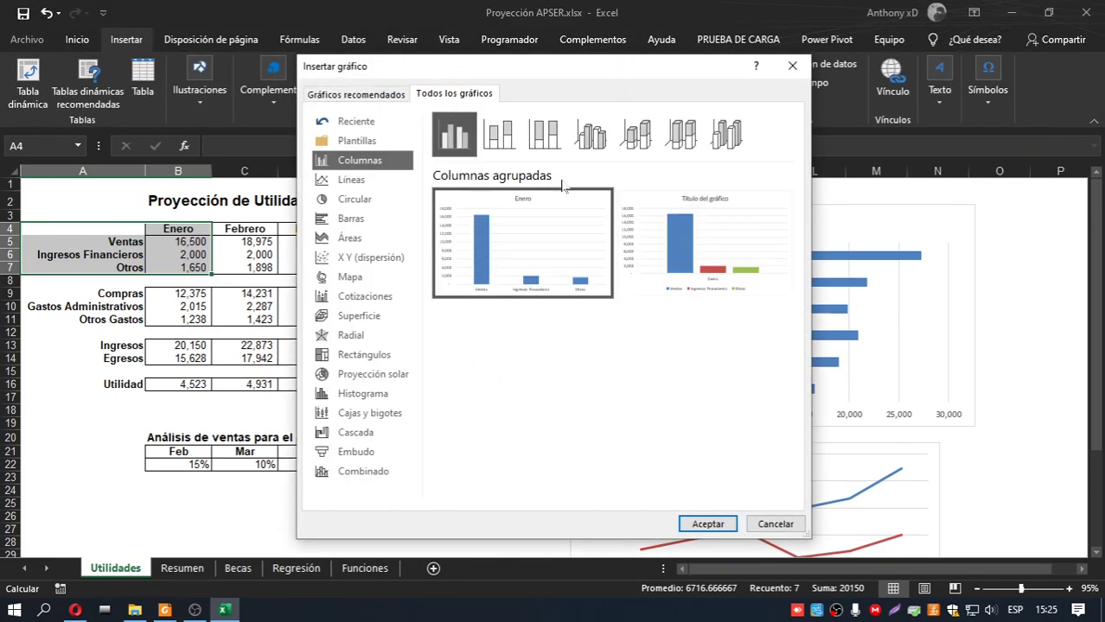
pyautogui.click(341, 199)
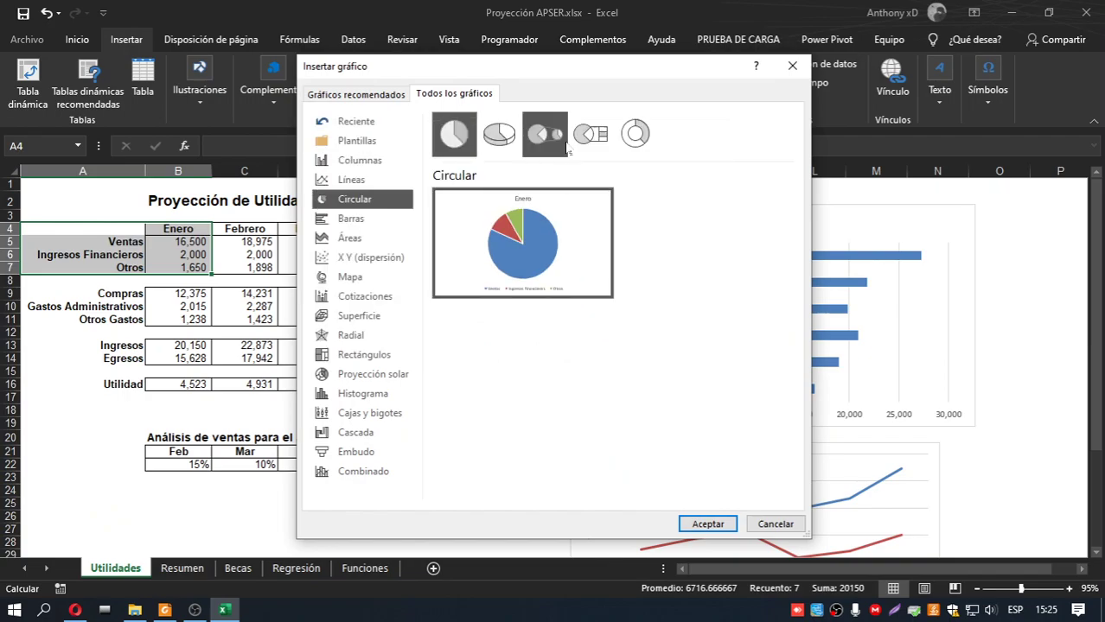
pyautogui.click(510, 136)
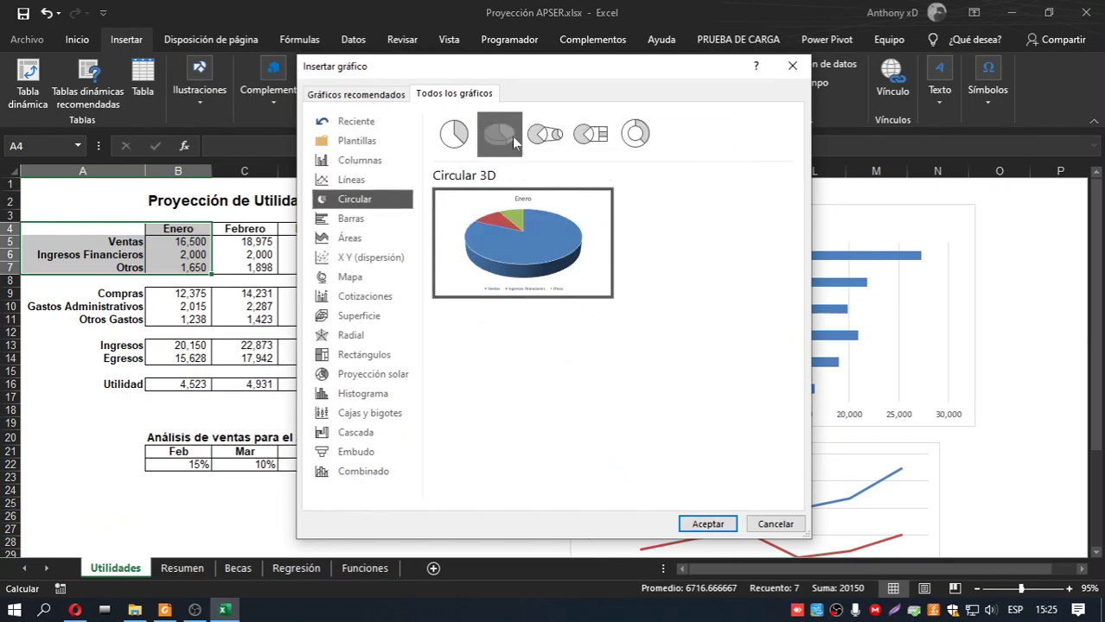
pyautogui.click(687, 524)
# Step: Move the Enero pie chart below the Análisis de ventas table, starting at about row 24
pyautogui.scroll(-3, 311, 381)
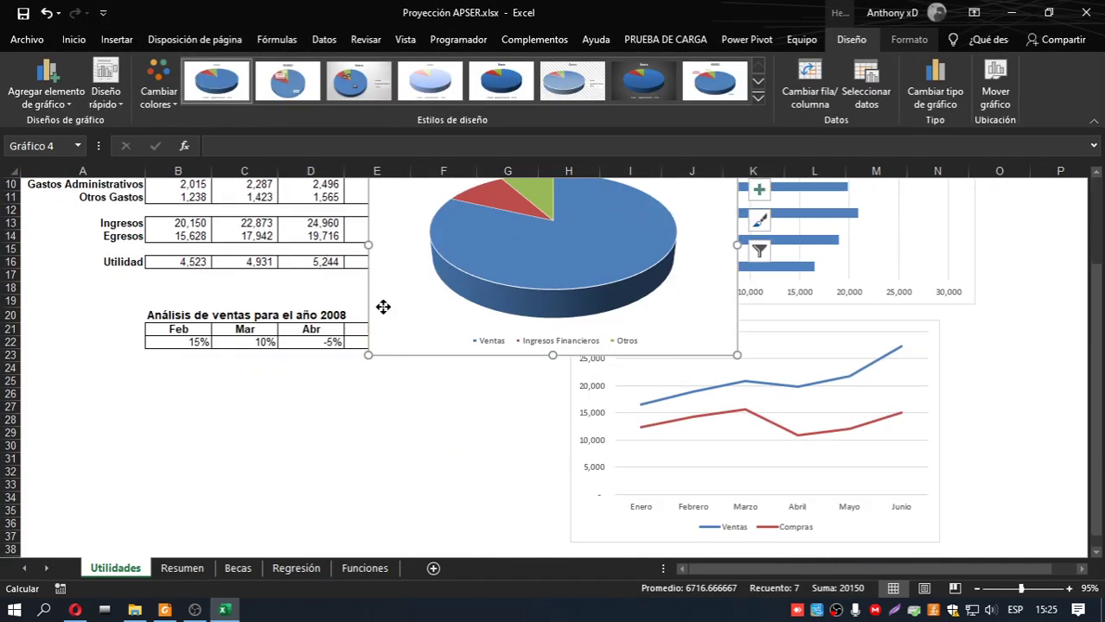
pyautogui.scroll(-1, 157, 533)
pyautogui.moveTo(158, 533); pyautogui.dragTo(127, 506)
pyautogui.hotkey('ctrl', 'z')
pyautogui.scroll(3, 794, 467)
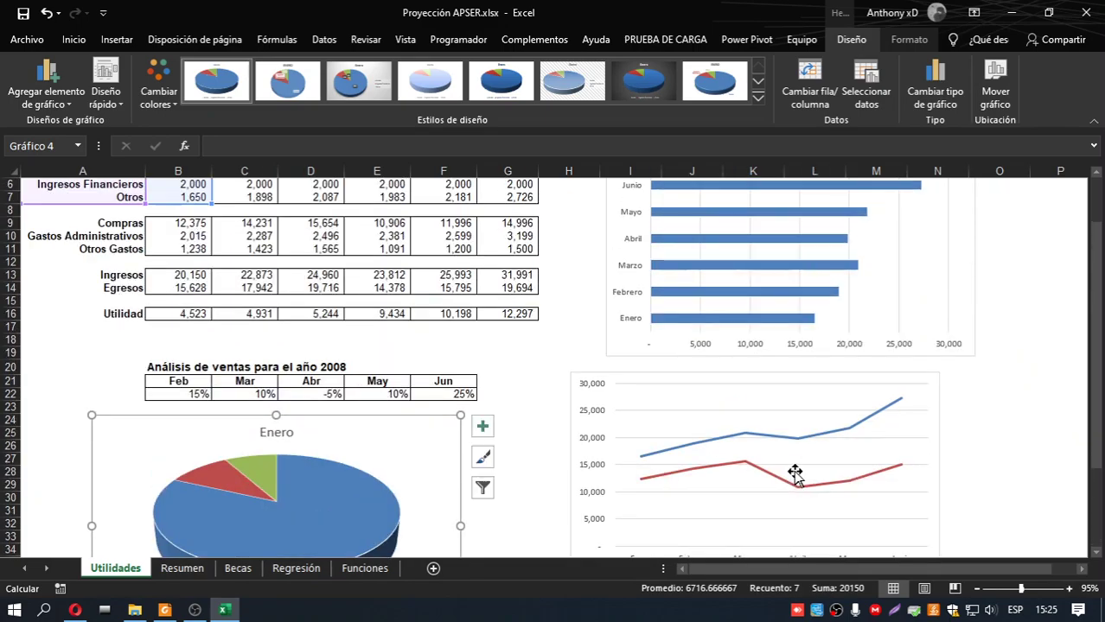
# Step: Switch to Foxit Reader and read Ejercicio 2, examining the two Utilidad sample charts based on the Resumen table
pyautogui.hotkey('alt', 'Tab')
pyautogui.scroll(-5, 775, 459)
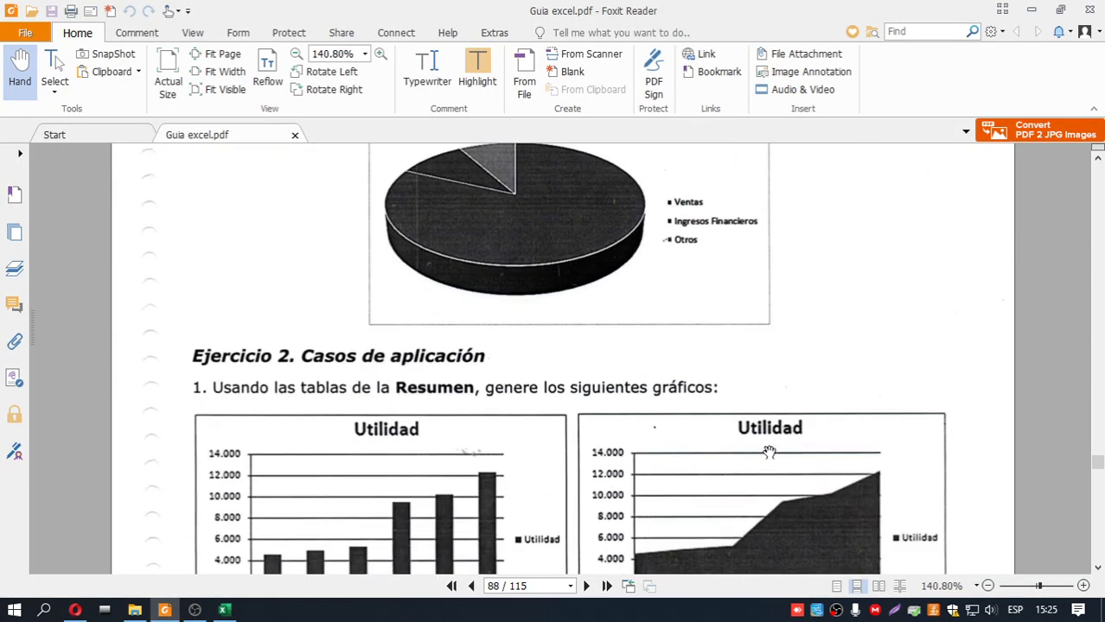
pyautogui.scroll(-1, 769, 452)
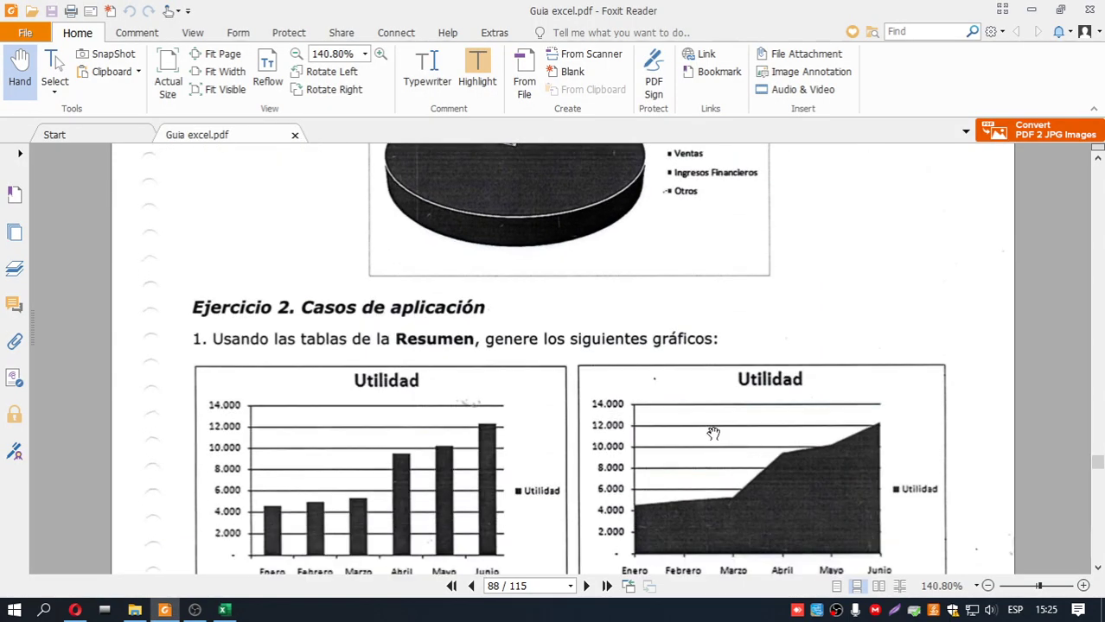
pyautogui.scroll(-1, 713, 433)
pyautogui.scroll(-1, 713, 433)
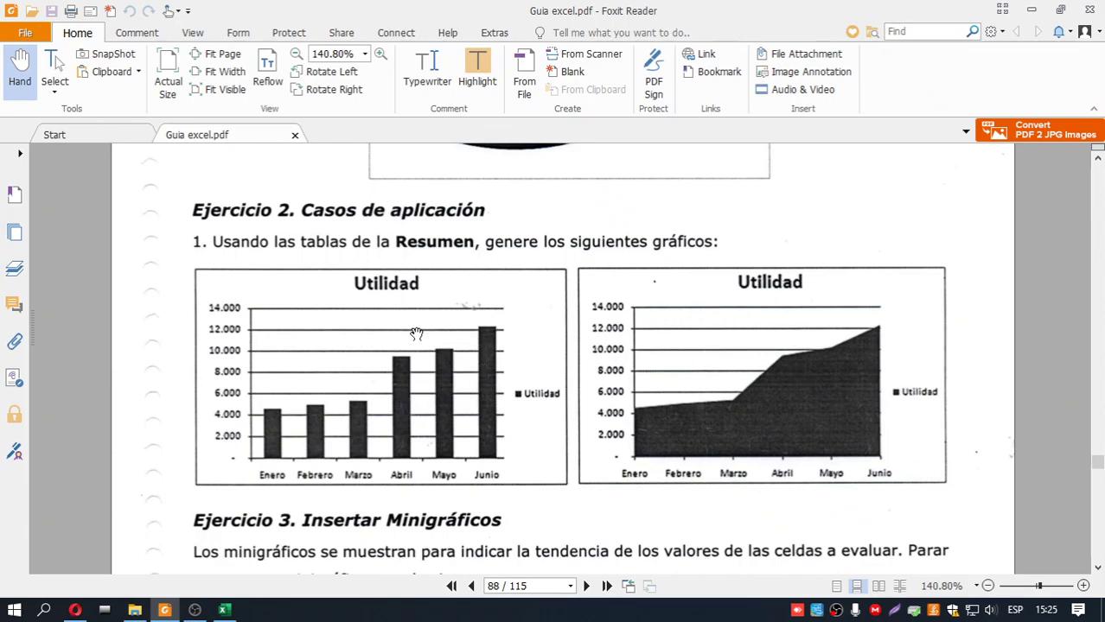
# Step: Return to Excel and open the Resumen sheet
pyautogui.click(224, 610)
pyautogui.scroll(-1, 350, 376)
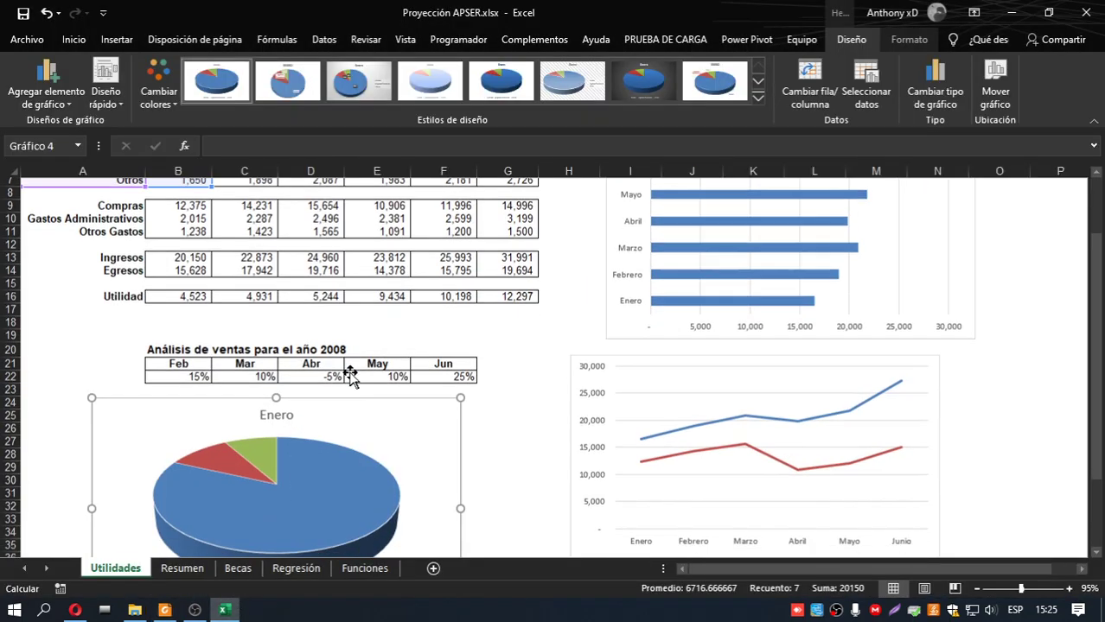
pyautogui.scroll(-5, 350, 376)
pyautogui.click(182, 567)
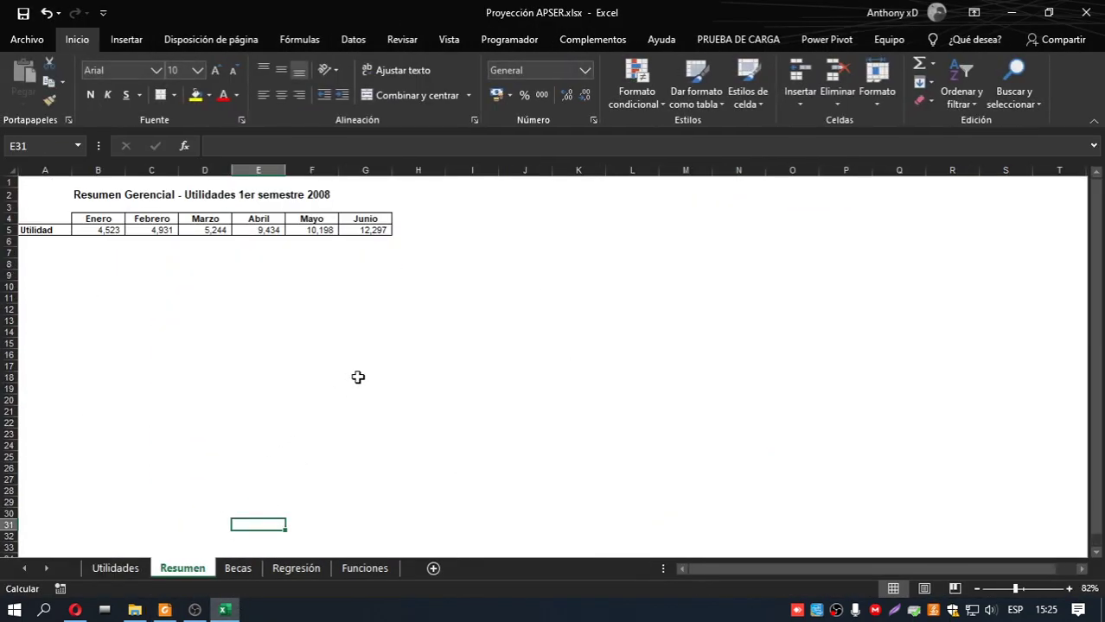
pyautogui.click(464, 218)
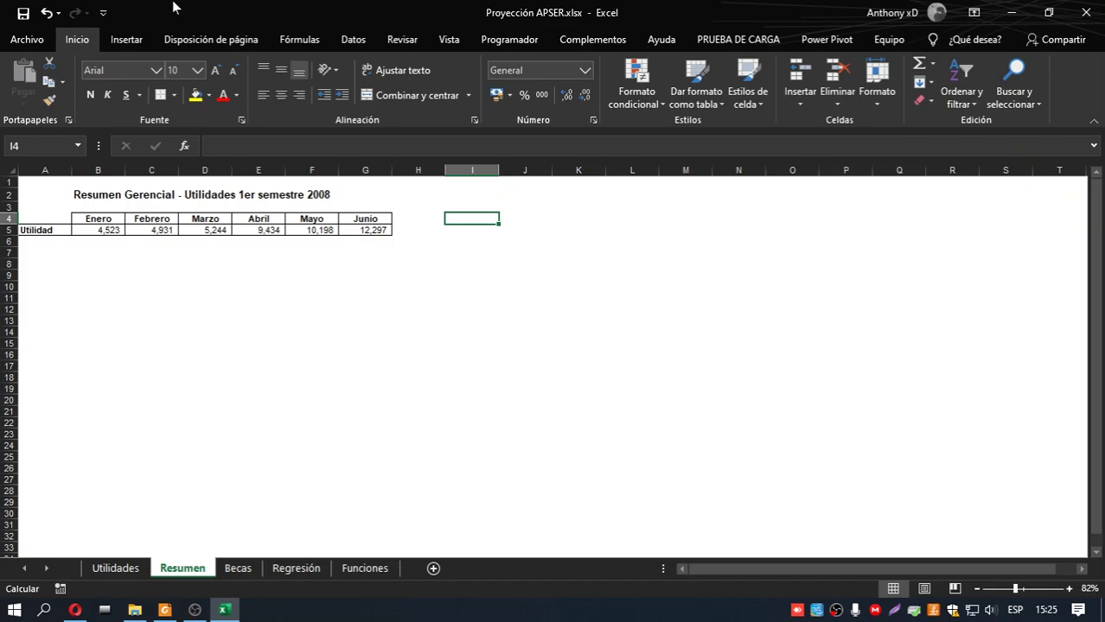
# Step: Insert a Columnas agrupadas chart from A4:G5, checking it against the Foxit Reader sample, and place it below the table at about rows 9 to 26
pyautogui.moveTo(64, 207); pyautogui.dragTo(348, 231)
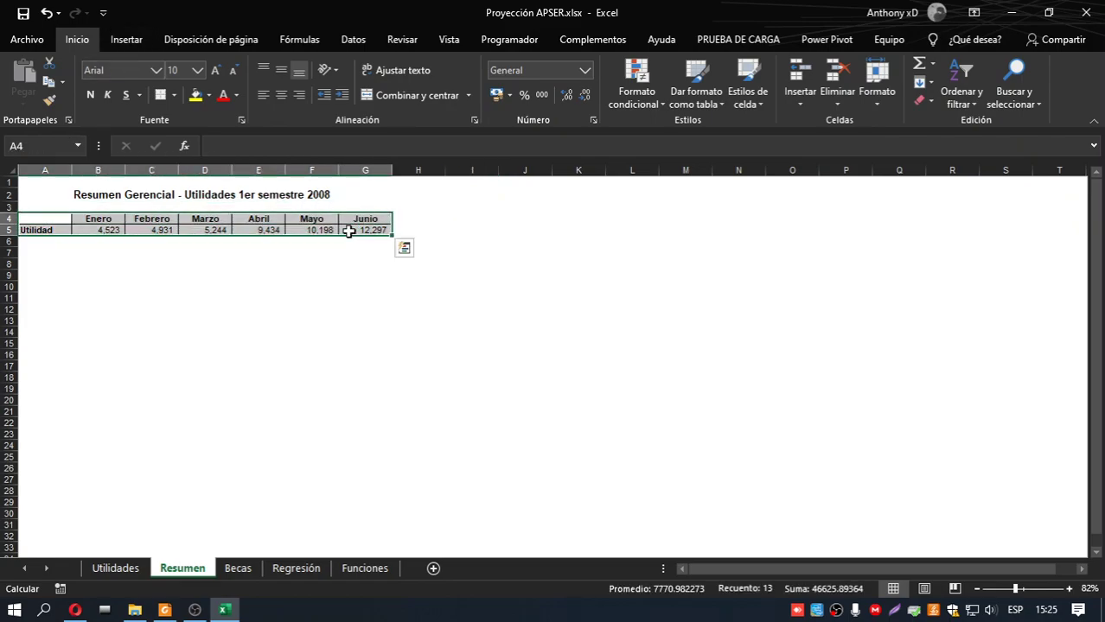
pyautogui.click(127, 39)
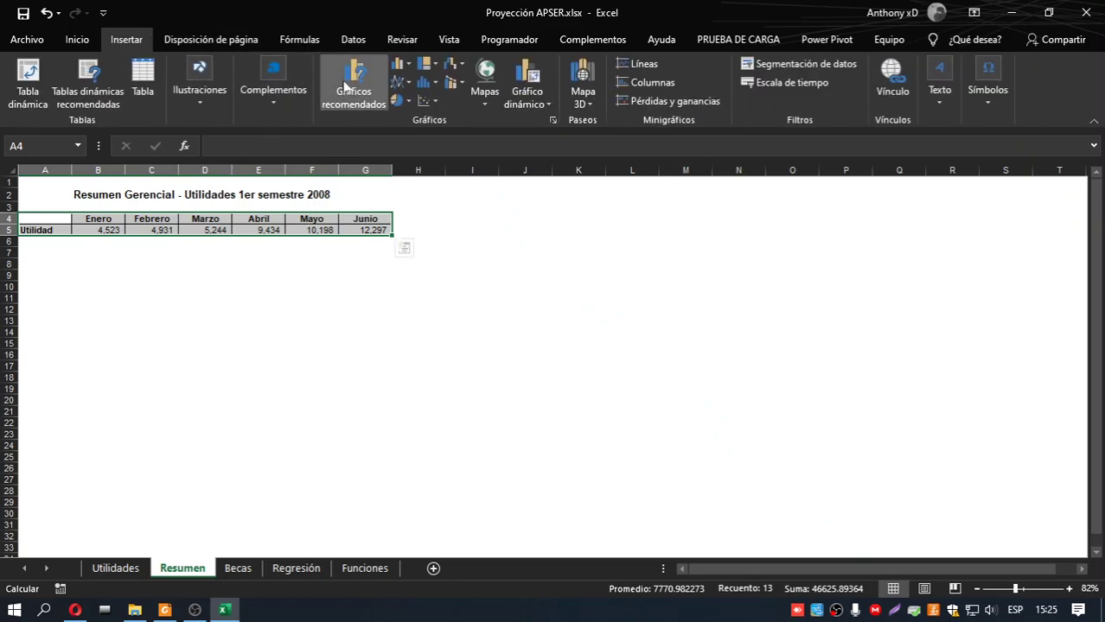
pyautogui.click(347, 86)
pyautogui.hotkey('alt', 'Tab')
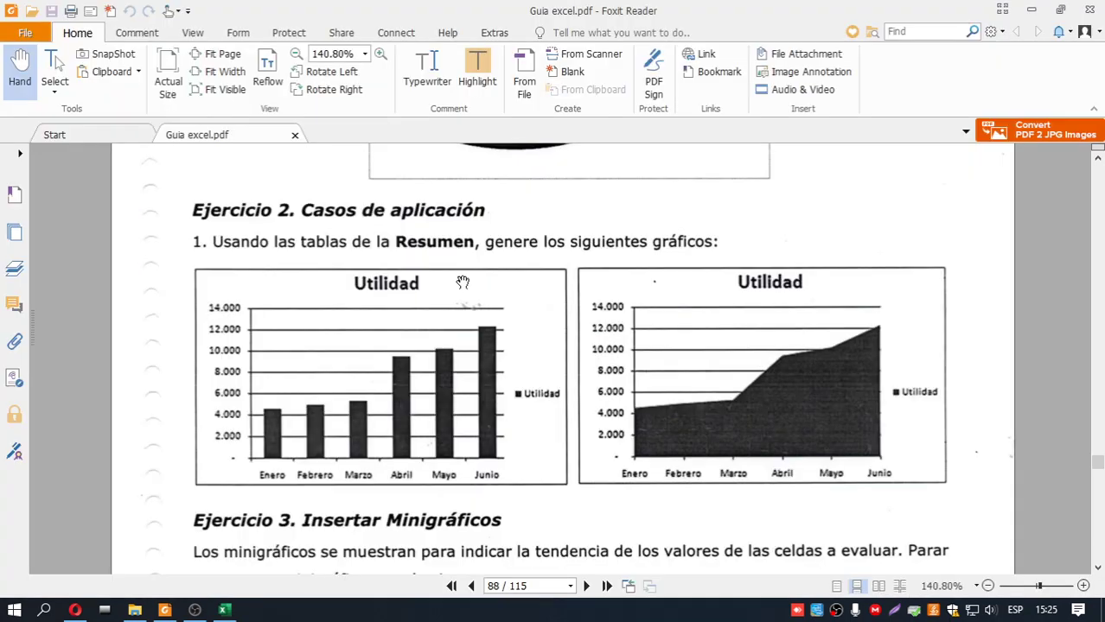
pyautogui.hotkey('alt', 'Tab')
pyautogui.click(479, 97)
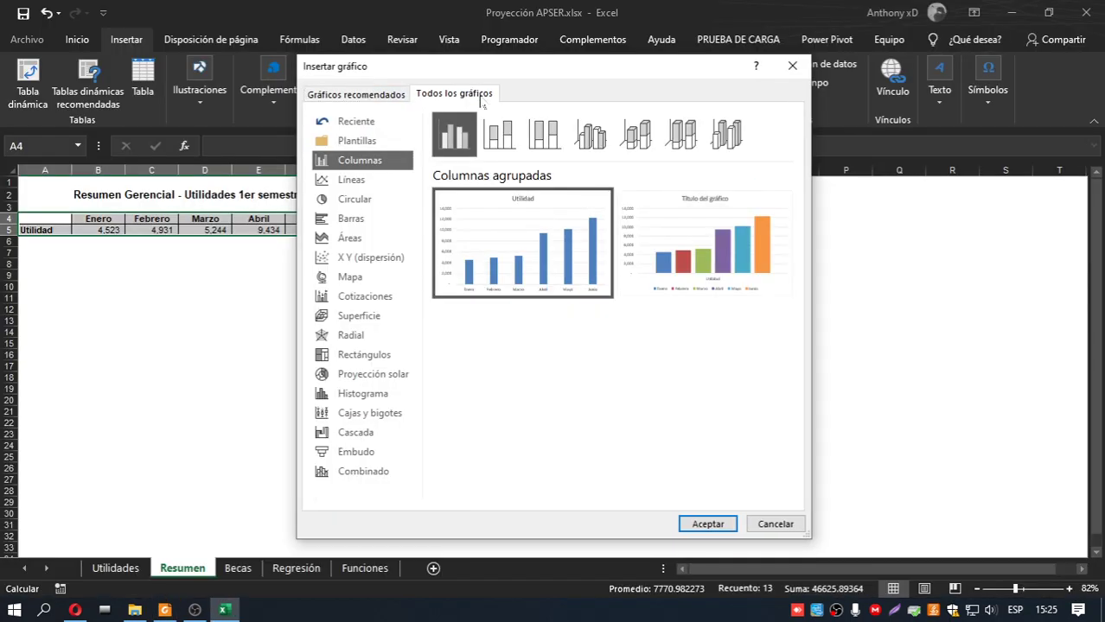
pyautogui.moveTo(502, 216)
pyautogui.hotkey('alt', 'Tab')
pyautogui.hotkey('alt', 'Tab')
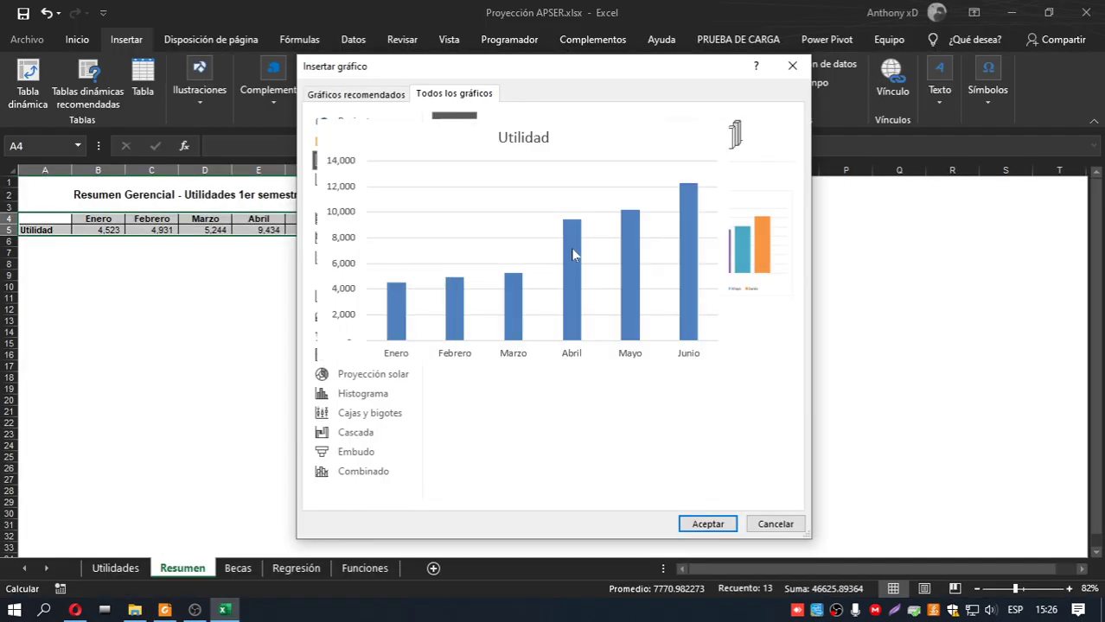
pyautogui.click(706, 525)
pyautogui.moveTo(515, 282); pyautogui.dragTo(180, 286)
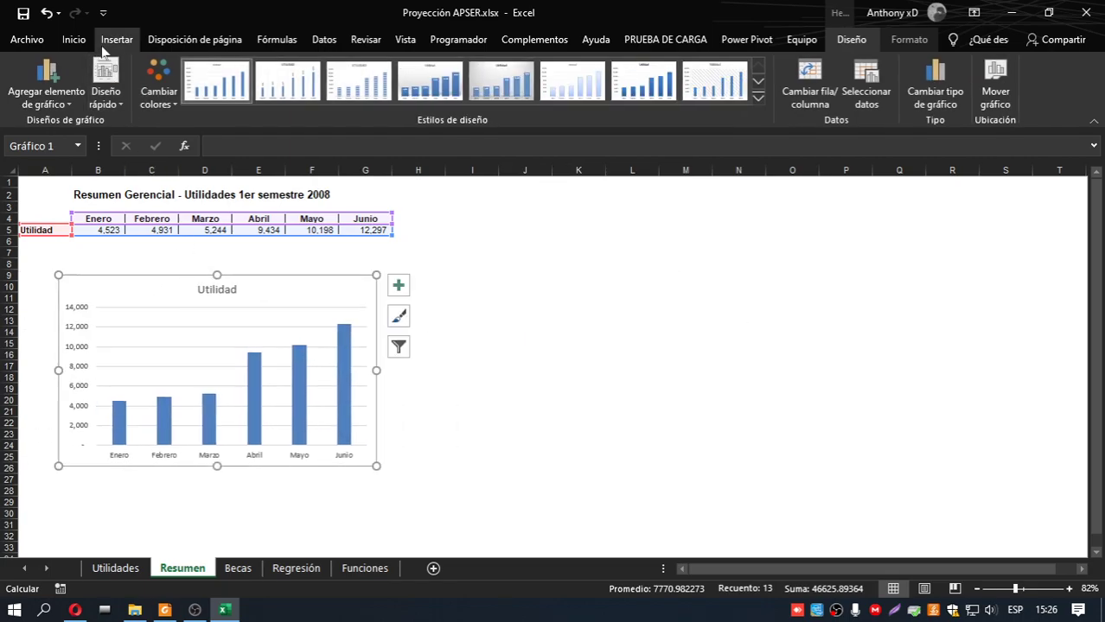
# Step: Change the Utilidad column chart to Áreas apiladas and shift it to about rows 10 to 27, starting in column A
pyautogui.click(111, 41)
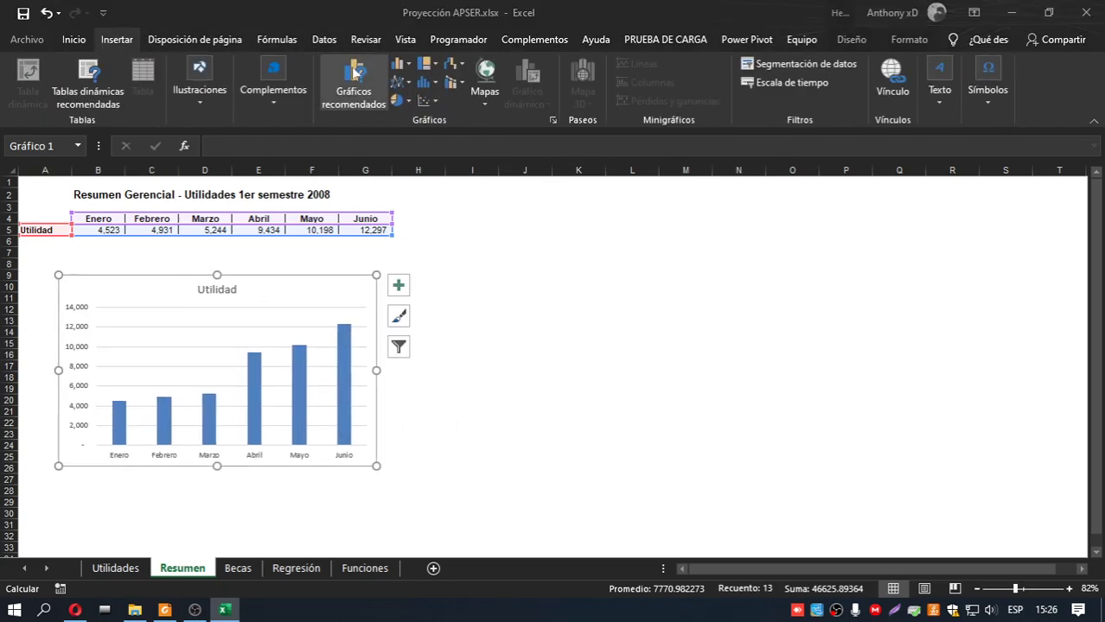
pyautogui.click(354, 73)
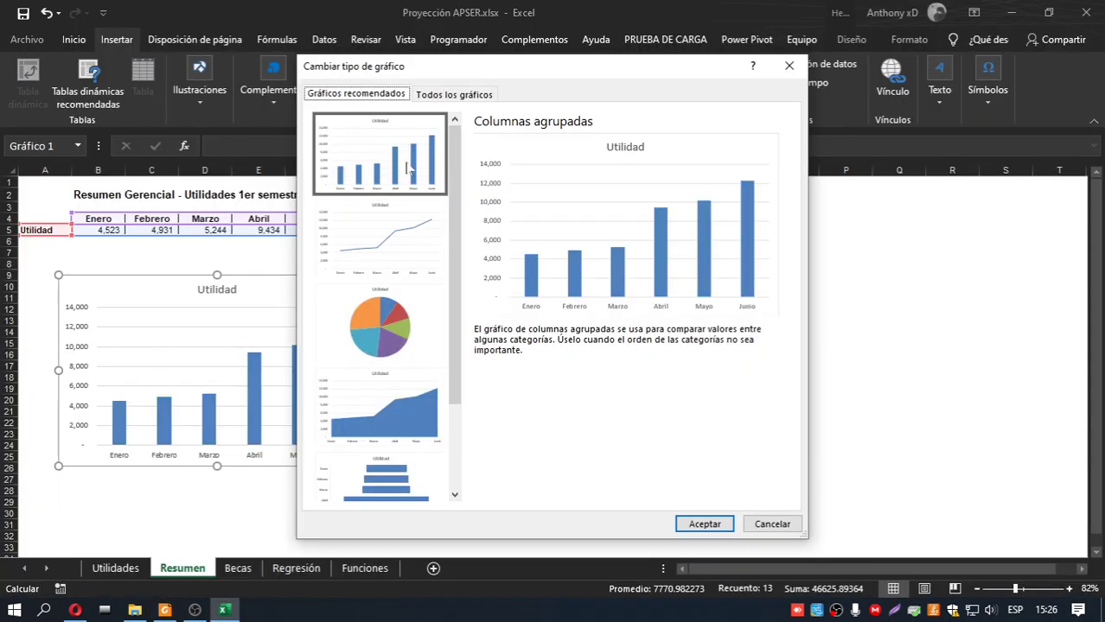
pyautogui.click(385, 404)
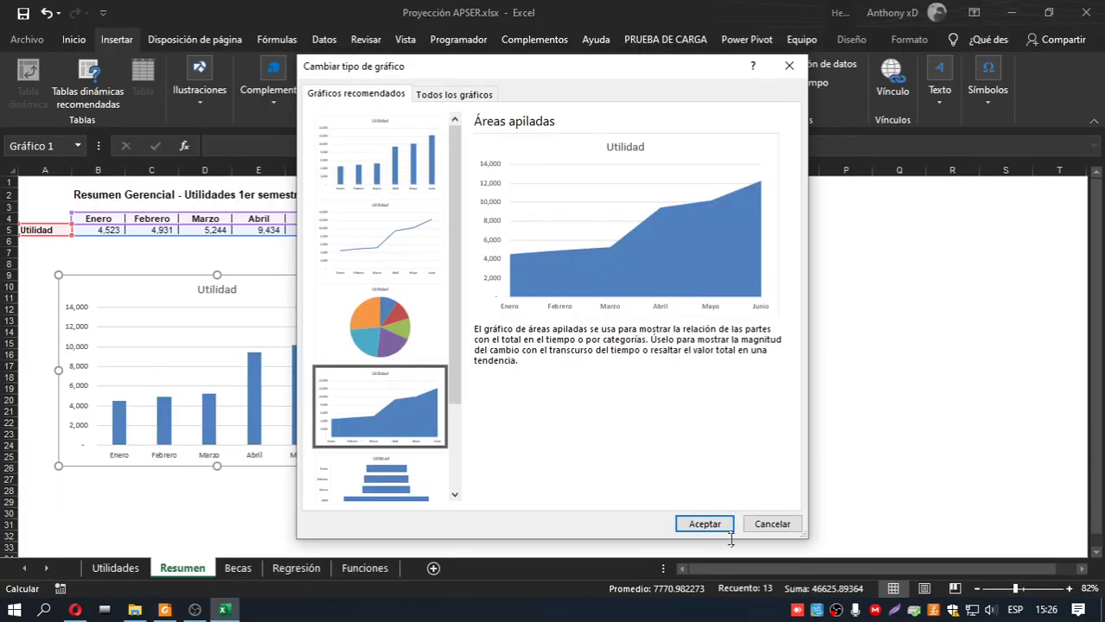
pyautogui.click(709, 523)
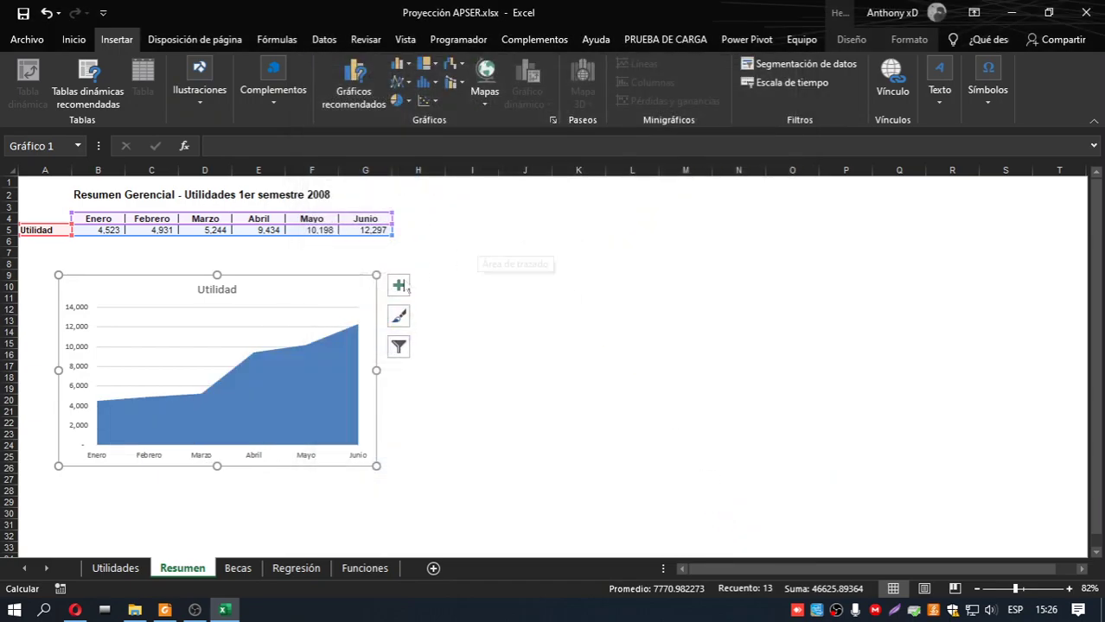
pyautogui.moveTo(306, 279); pyautogui.dragTo(259, 298)
pyautogui.click(492, 249)
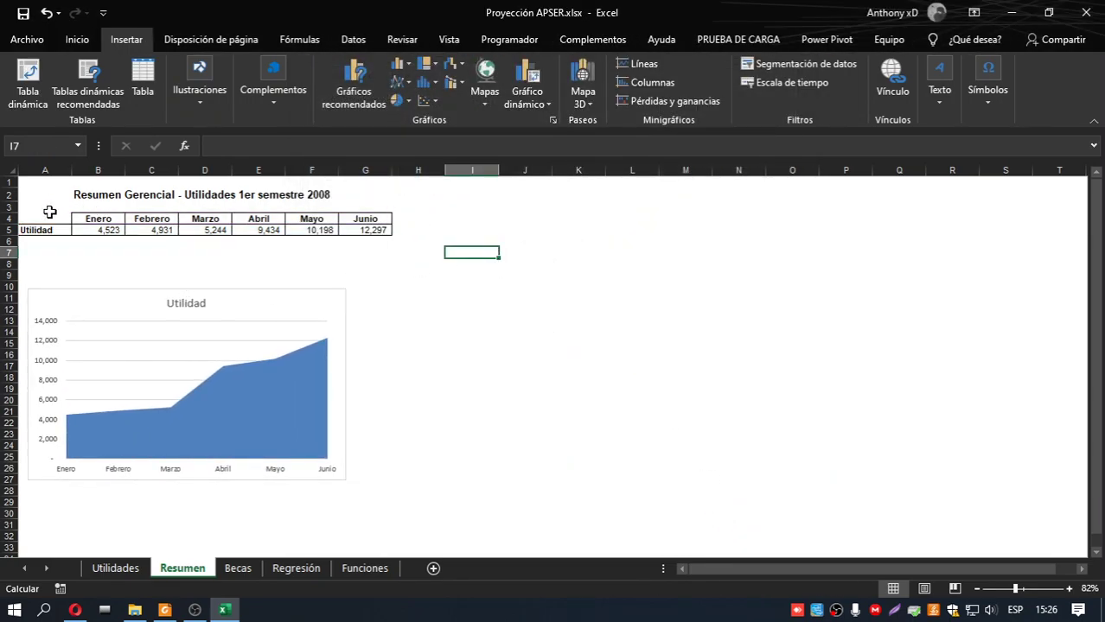
# Step: Insert a second Utilidad chart of type Columnas agrupadas from A4:G5 and align it beside the area chart
pyautogui.moveTo(49, 212); pyautogui.dragTo(391, 230)
pyautogui.click(106, 230)
pyautogui.moveTo(36, 217); pyautogui.dragTo(370, 232)
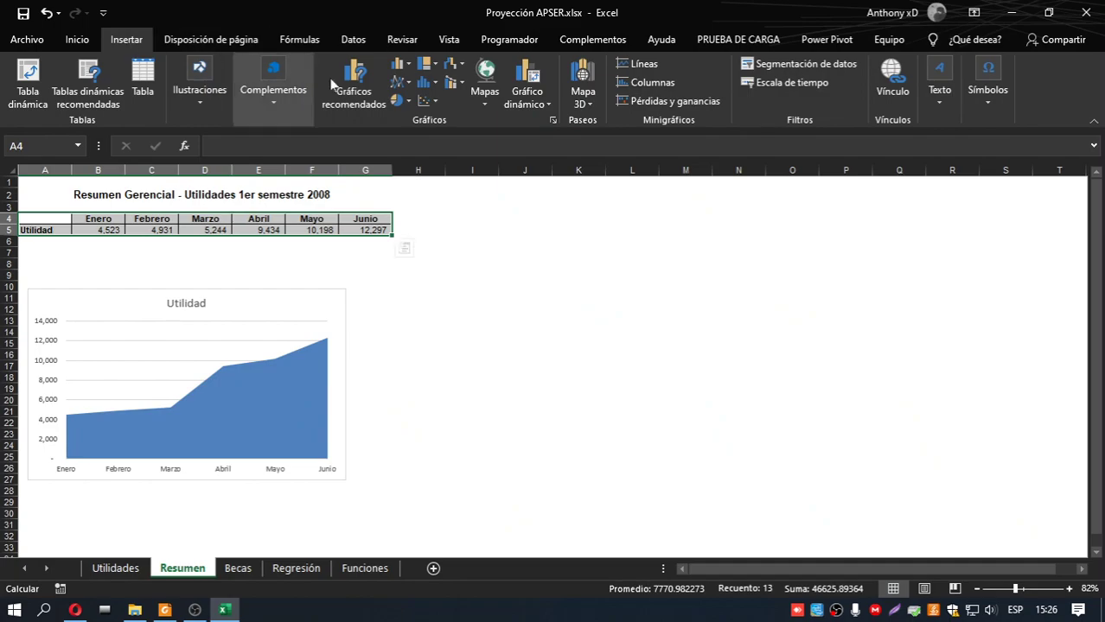
pyautogui.click(353, 85)
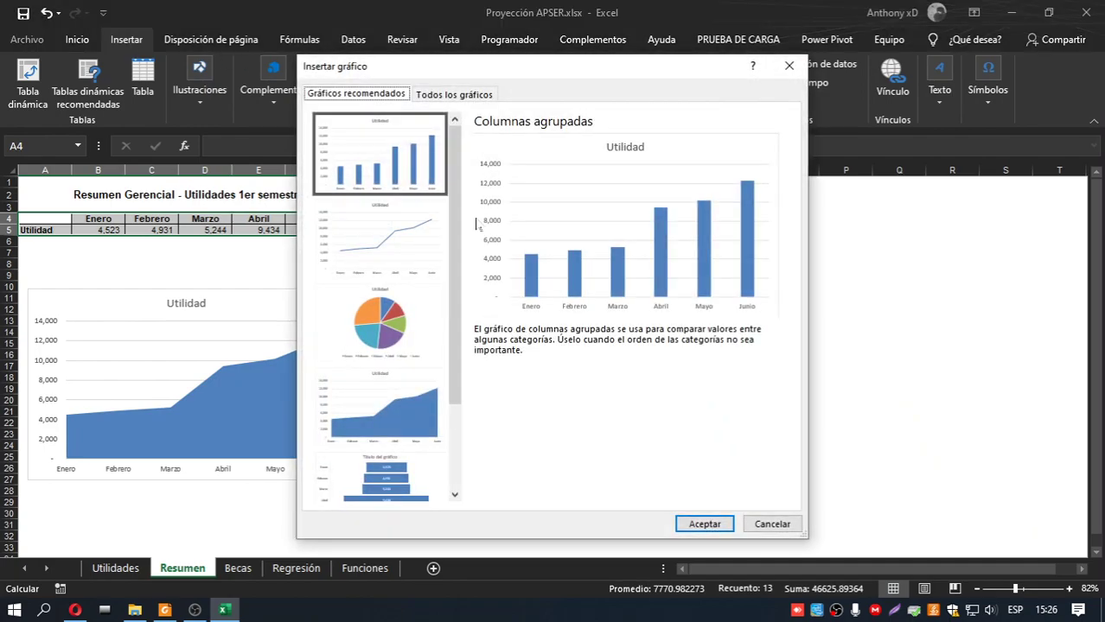
pyautogui.click(685, 522)
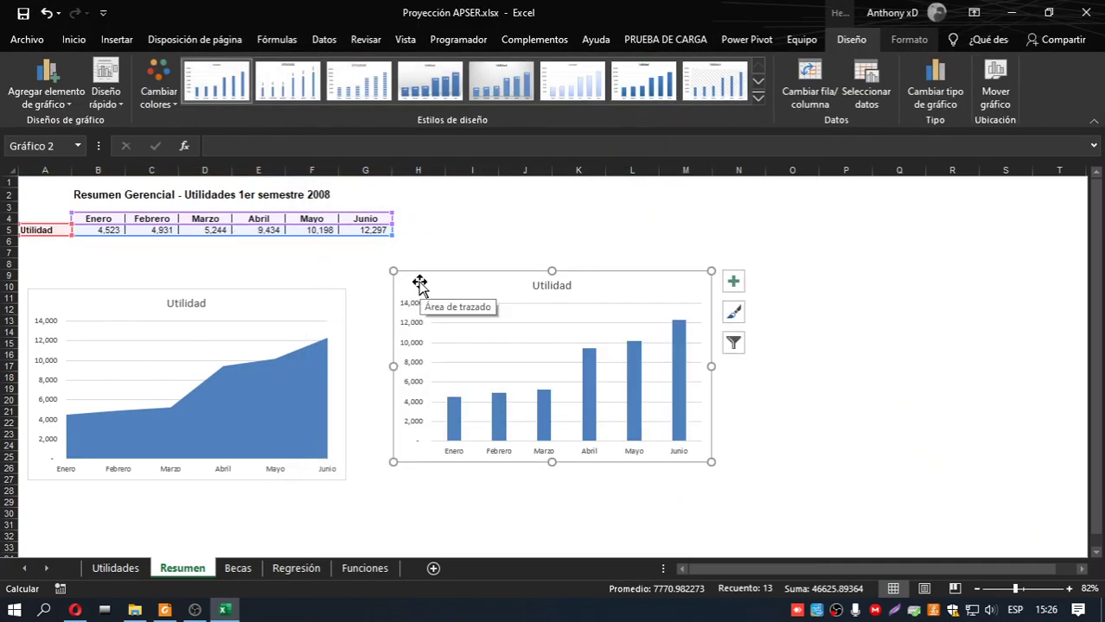
pyautogui.moveTo(420, 278); pyautogui.dragTo(413, 300)
pyautogui.click(500, 229)
pyautogui.click(564, 240)
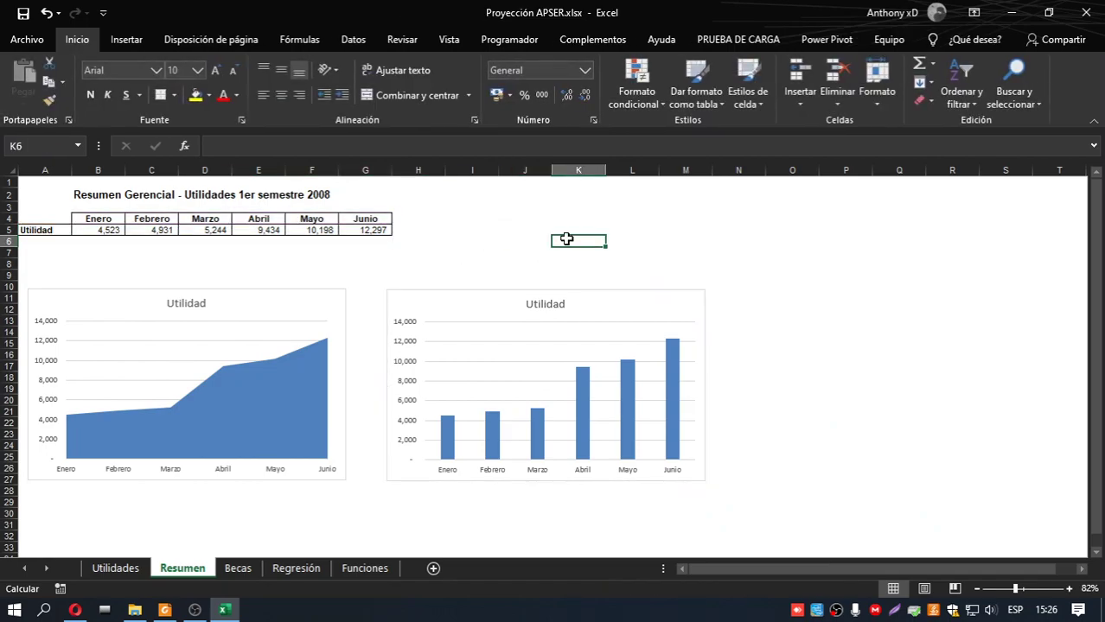
# Step: Review the Ejercicio 3 minigráficos instructions and Ejercicio 2 sample charts in Foxit Reader, and return to Excel
pyautogui.hotkey('alt', 'Tab')
pyautogui.scroll(-5, 568, 250)
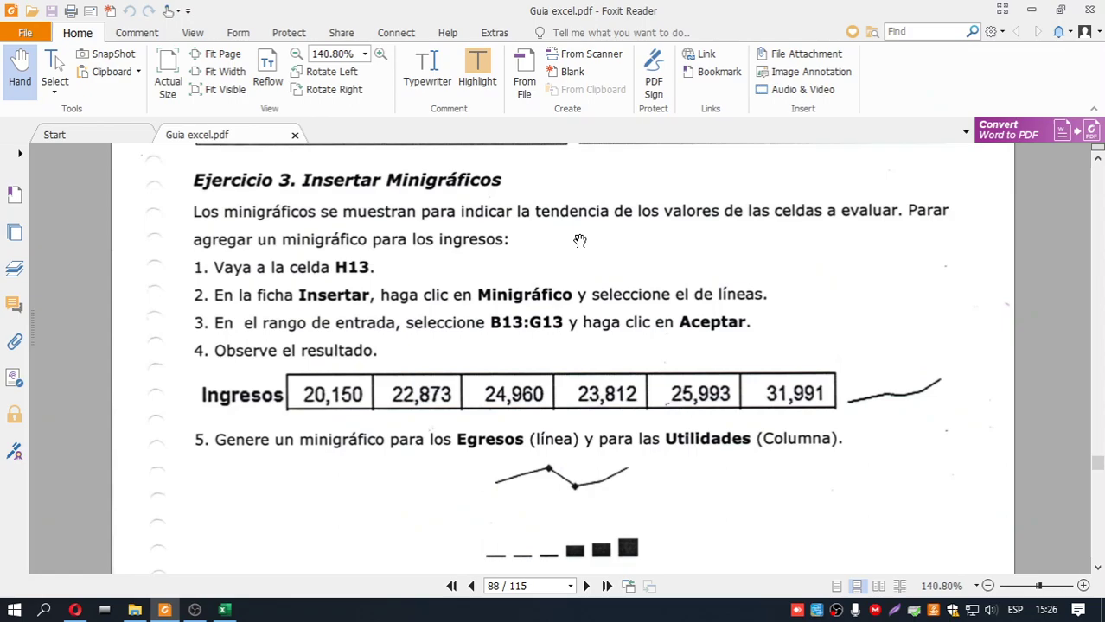
pyautogui.click(239, 609)
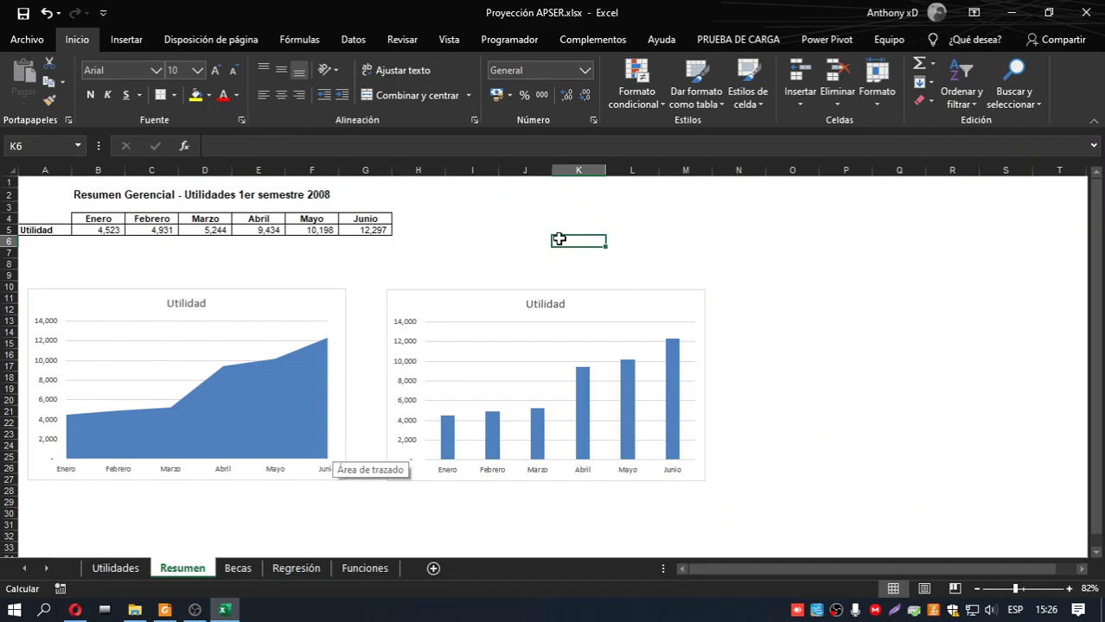
pyautogui.scroll(-5, 310, 500)
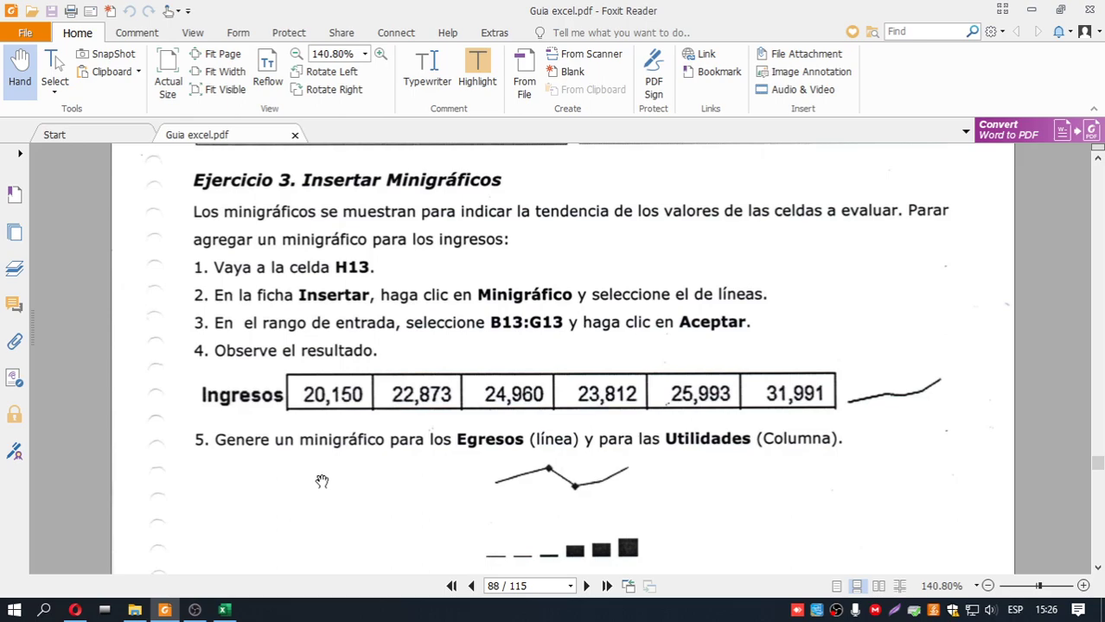
pyautogui.scroll(3, 345, 431)
pyautogui.scroll(3, 346, 430)
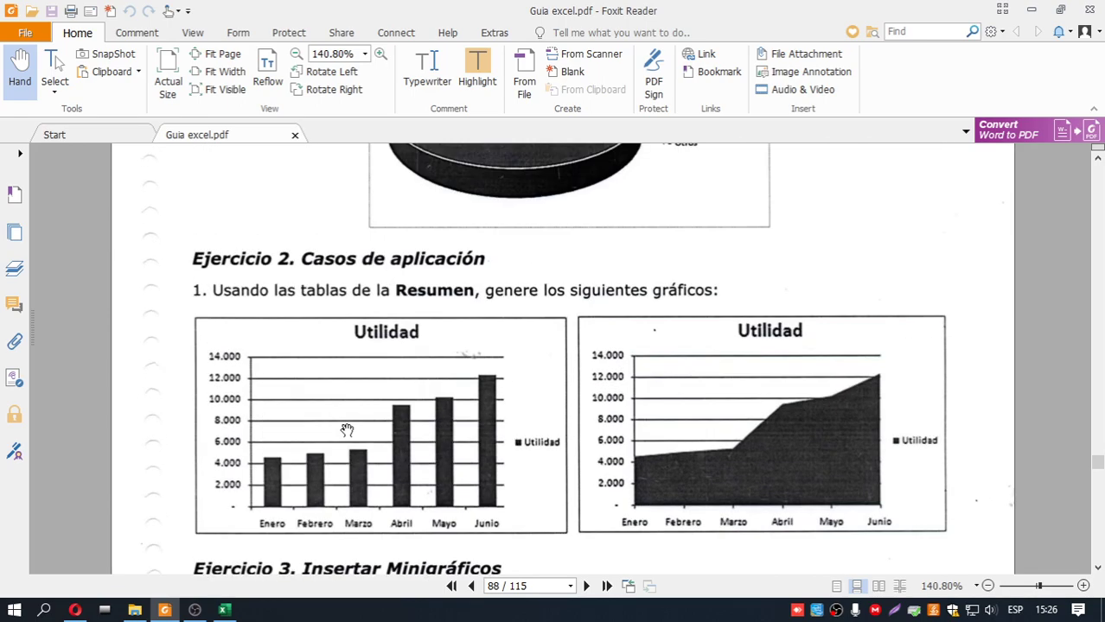
pyautogui.scroll(-3, 347, 430)
pyautogui.hotkey('alt', 'Tab')
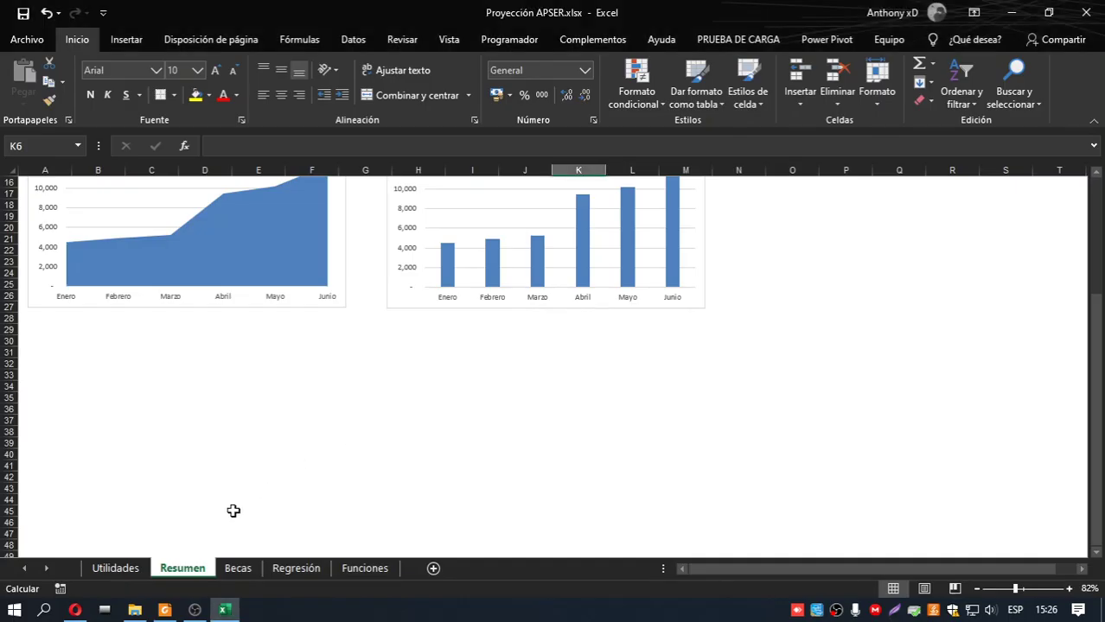
# Step: Open the Utilidades sheet and select cell H13 beside the Ingresos row
pyautogui.click(115, 567)
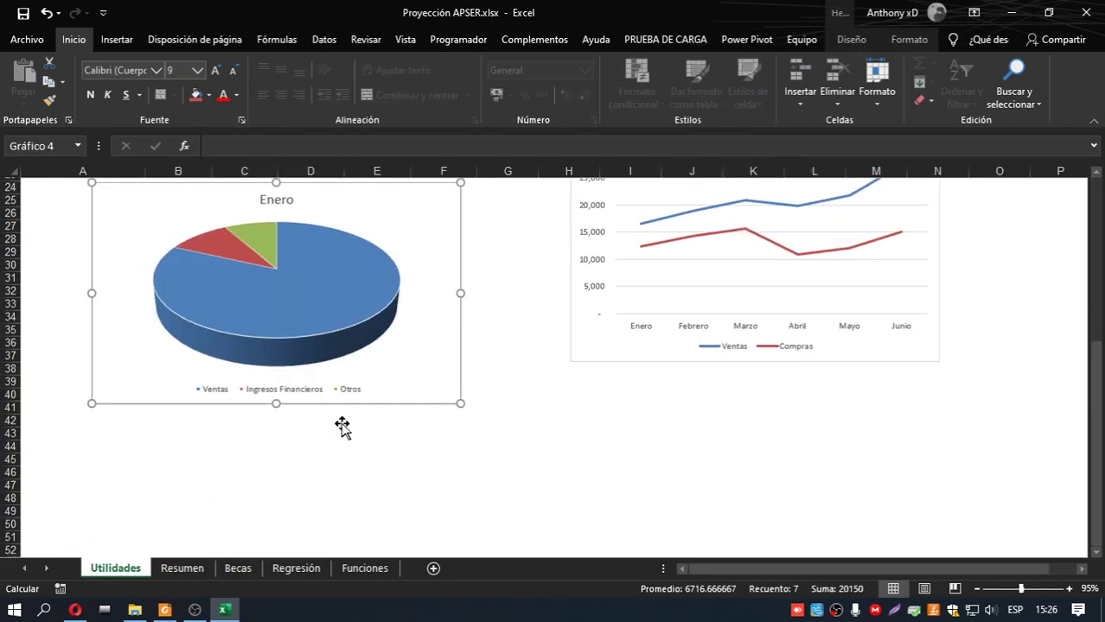
pyautogui.scroll(1, 389, 458)
pyautogui.scroll(2, 410, 442)
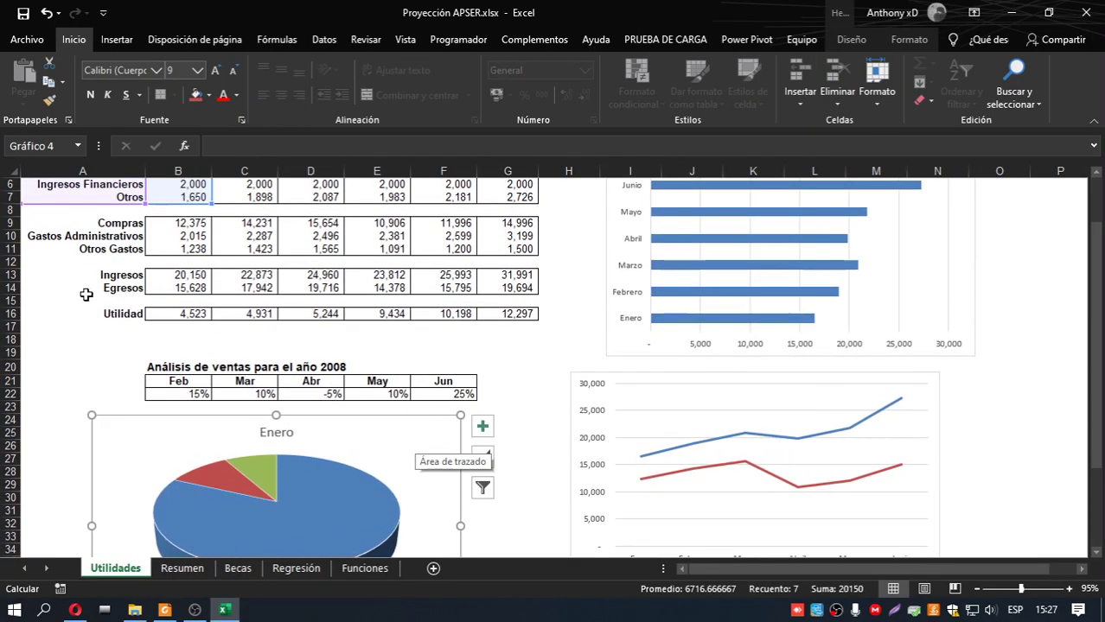
pyautogui.click(559, 275)
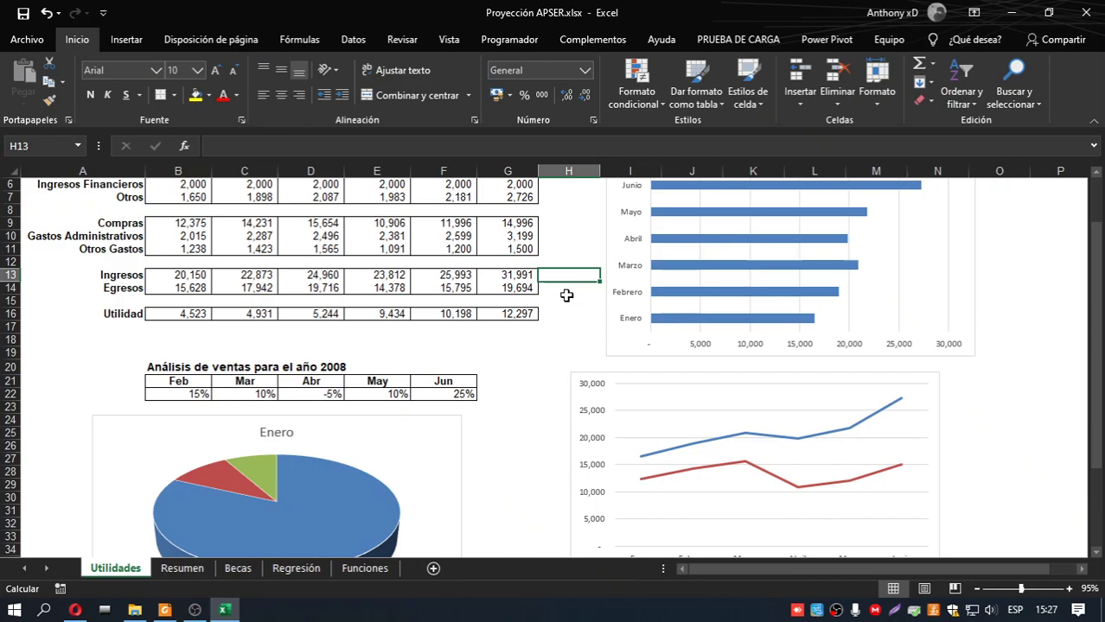
pyautogui.scroll(2, 566, 400)
# Step: Read the Ejercicio 3 sparkline steps for Ingresos, Egresos and Utilidades in Foxit Reader, and return to Excel
pyautogui.hotkey('alt', 'Tab')
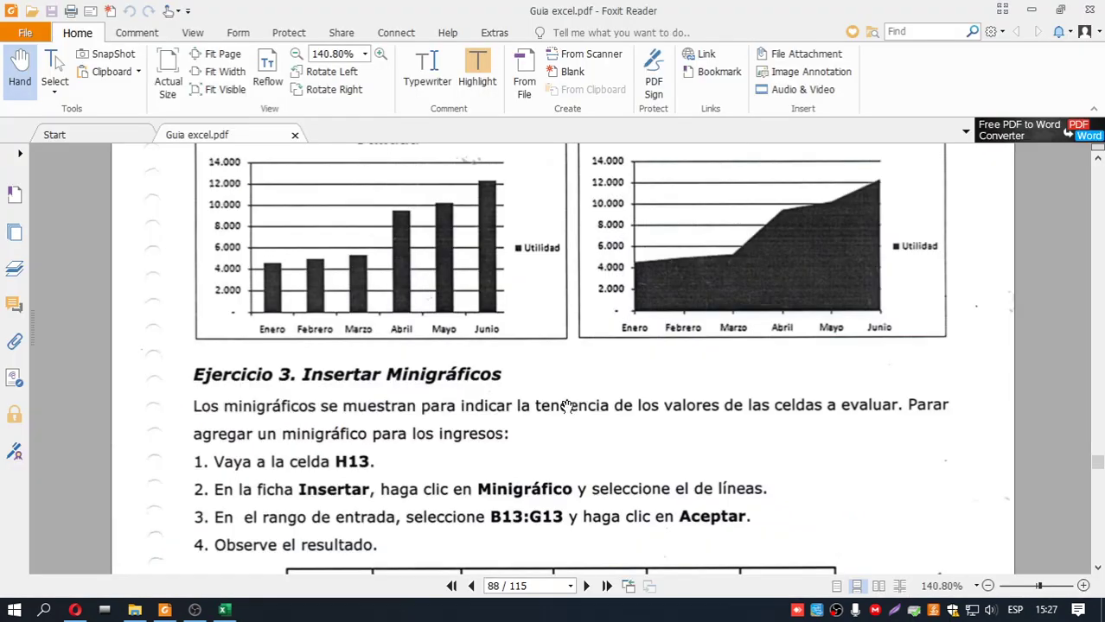
pyautogui.scroll(1, 564, 401)
pyautogui.scroll(-3, 566, 406)
pyautogui.scroll(-3, 567, 406)
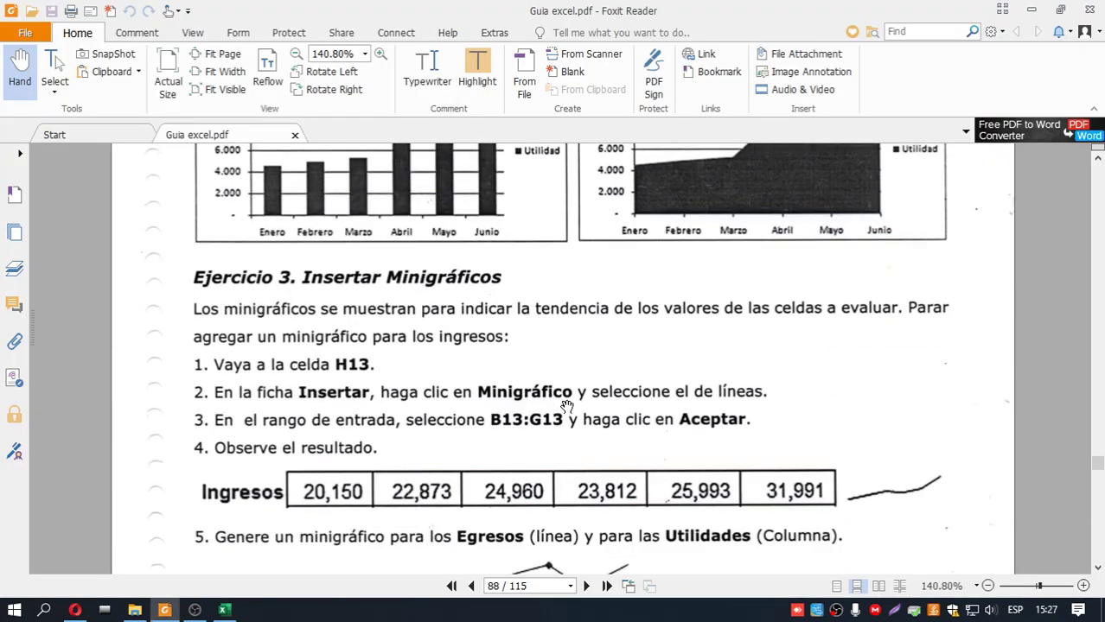
pyautogui.hotkey('alt', 'Tab')
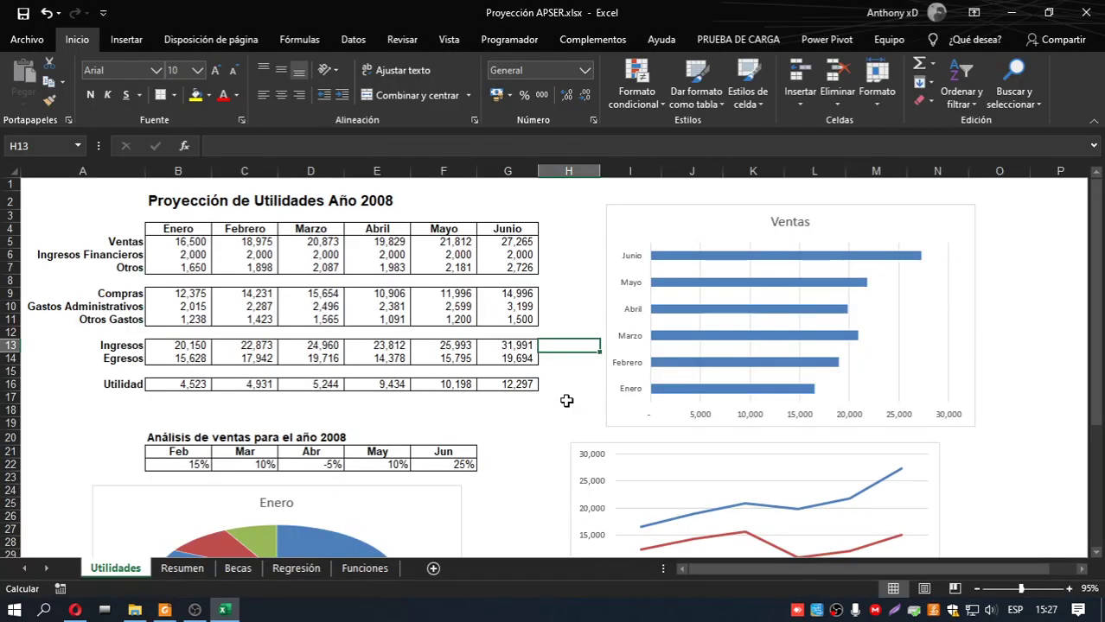
pyautogui.hotkey('alt', 'Tab')
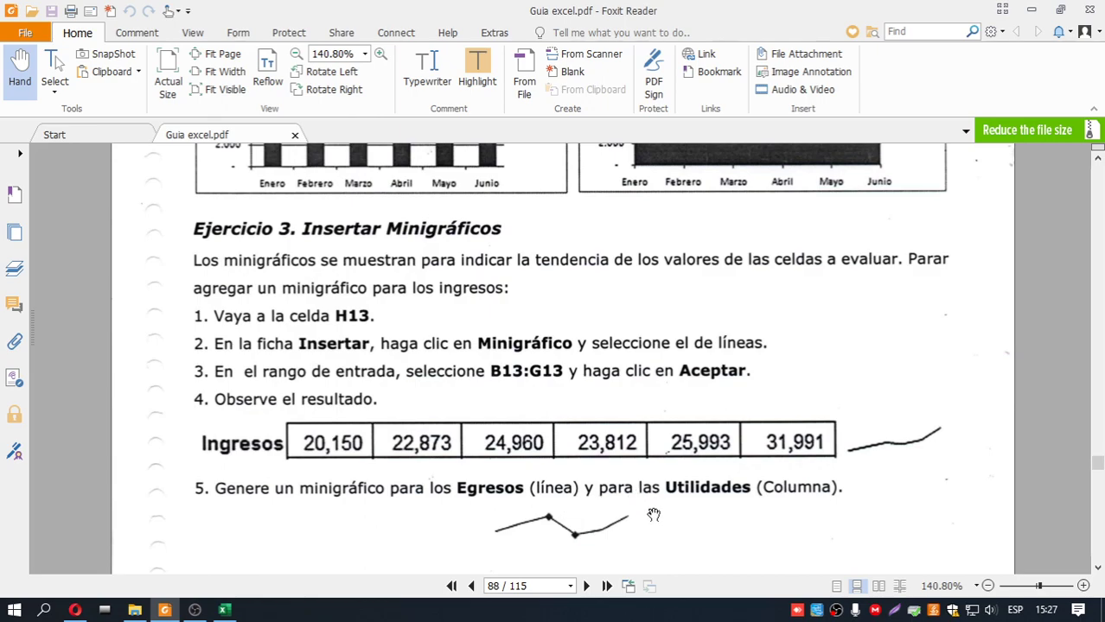
pyautogui.scroll(-3, 670, 523)
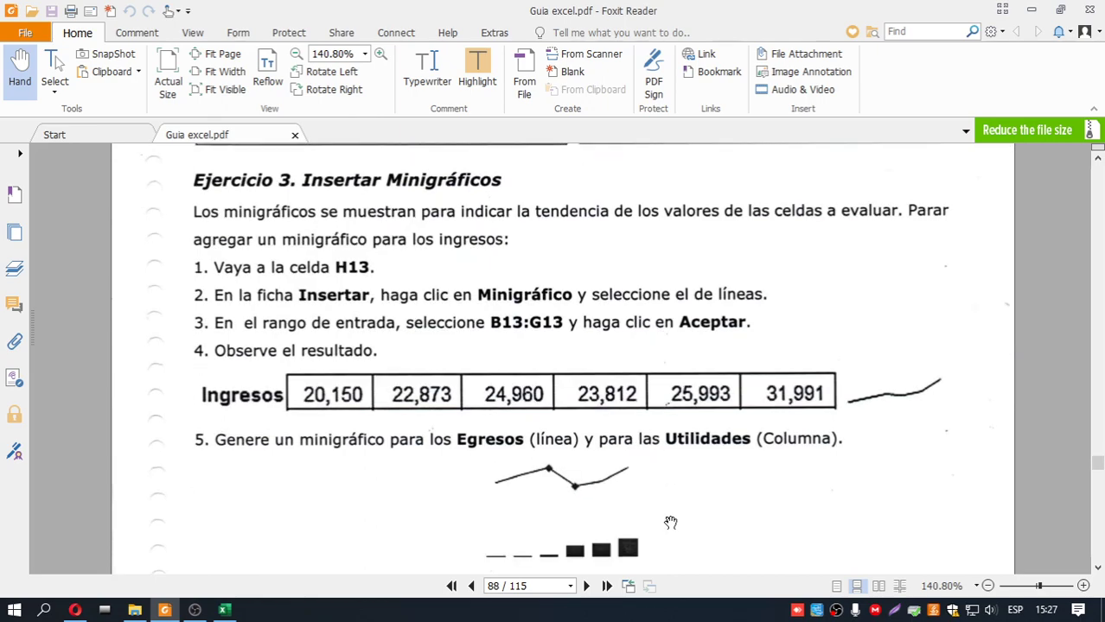
pyautogui.scroll(1, 671, 522)
pyautogui.hotkey('alt', 'Tab')
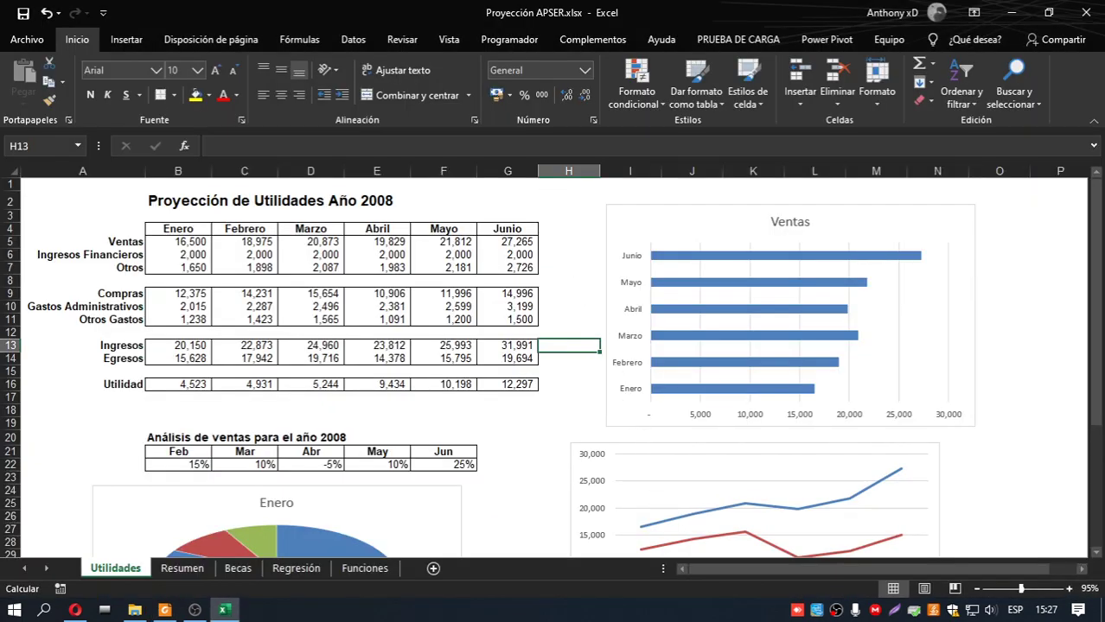
# Step: Insert a Líneas sparkline for Ingresos in H13 from A13:G13, checking it against the Foxit Reader guide
pyautogui.click(127, 39)
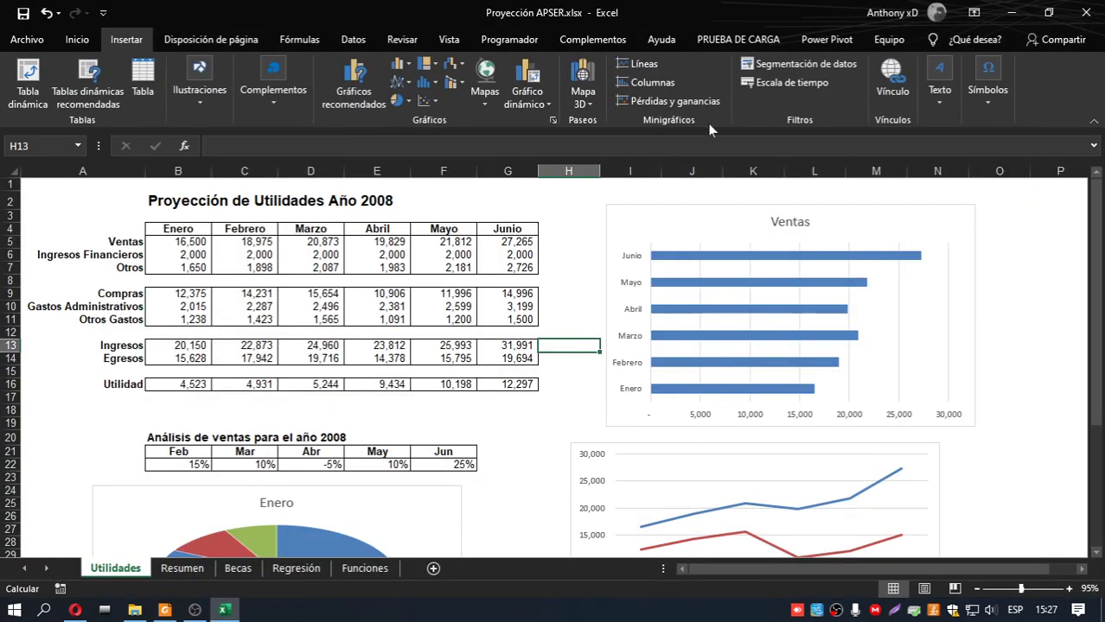
pyautogui.hotkey('alt', 'Tab')
pyautogui.hotkey('alt', 'Tab')
pyautogui.hotkey('alt', 'Tab')
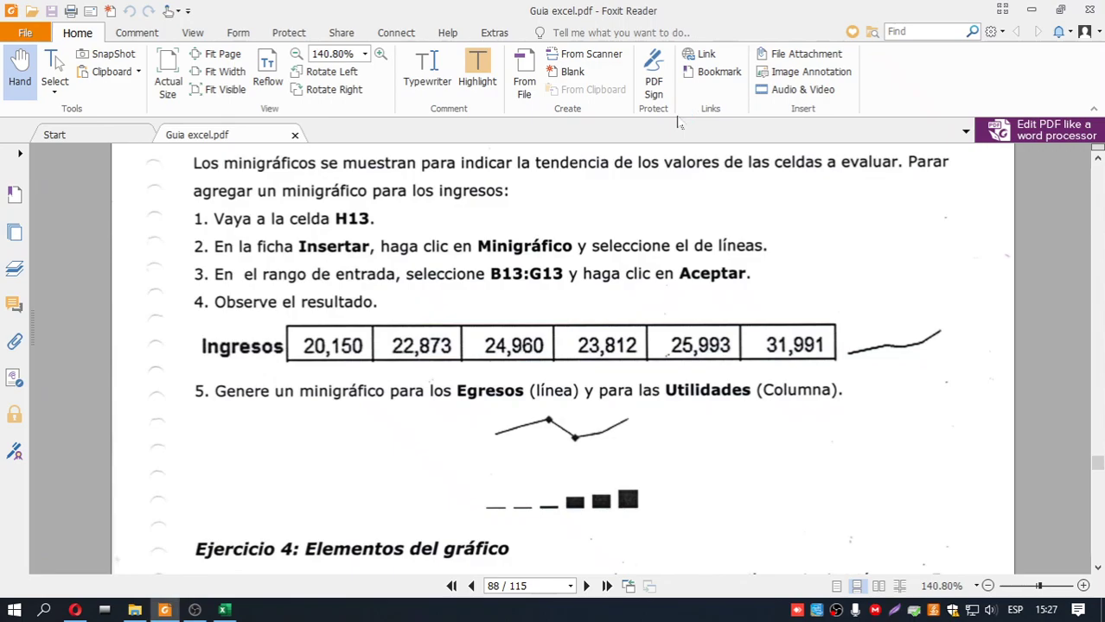
pyautogui.hotkey('alt', 'Tab')
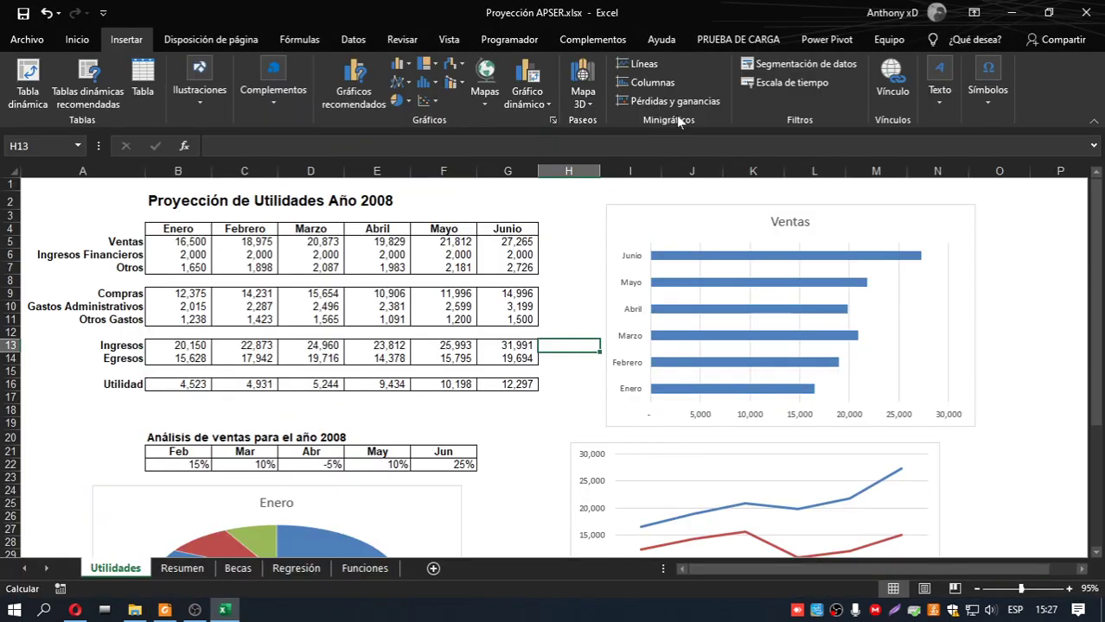
pyautogui.click(642, 64)
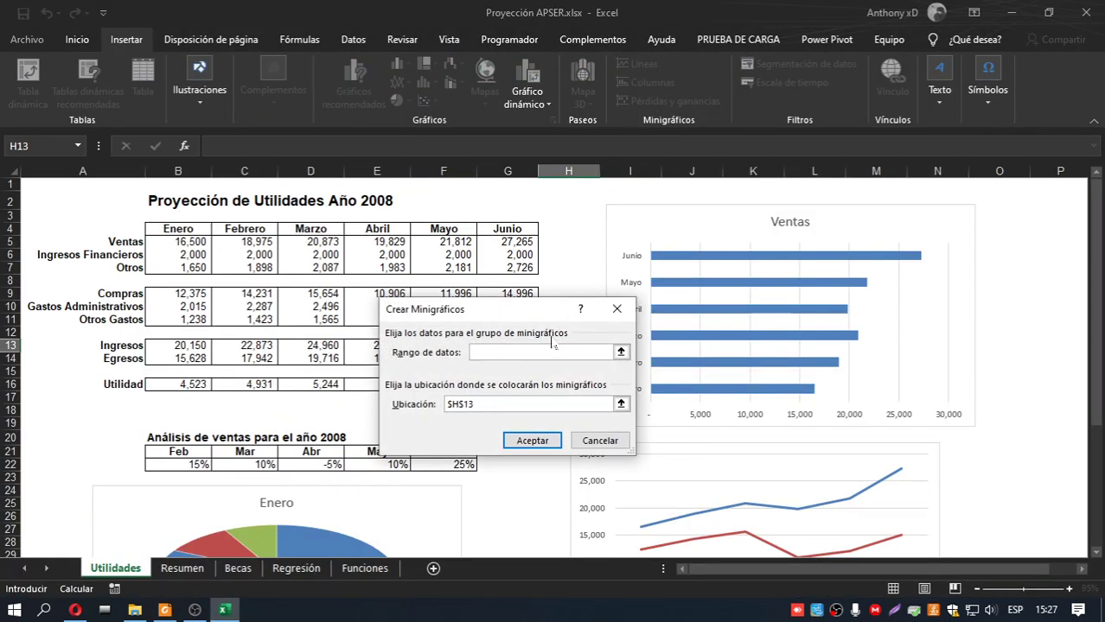
pyautogui.moveTo(487, 310); pyautogui.dragTo(800, 85)
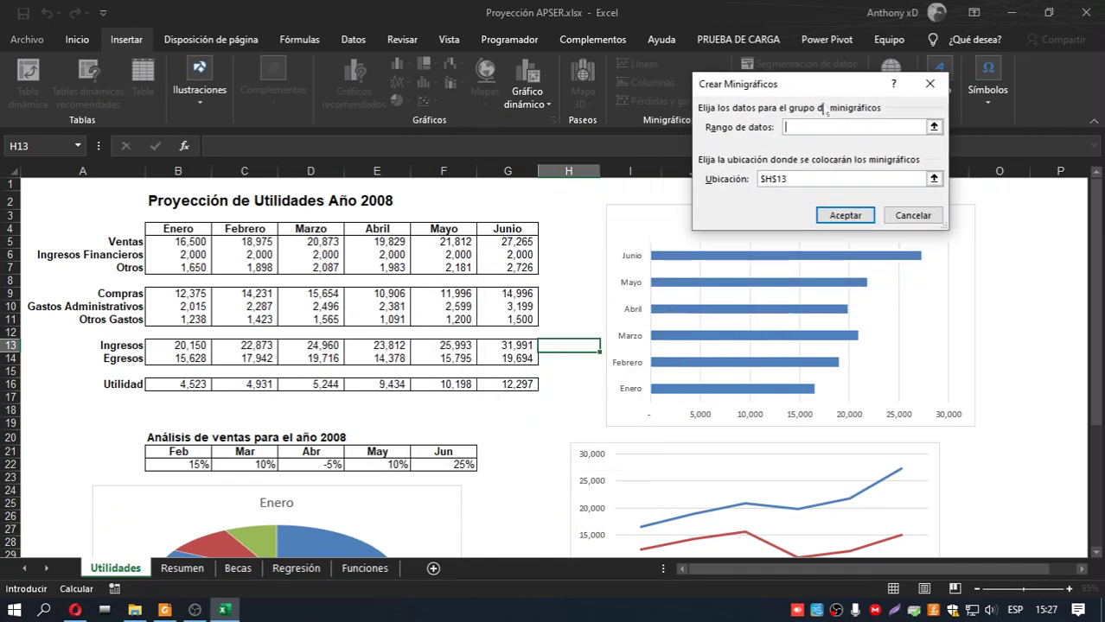
pyautogui.click(931, 126)
pyautogui.moveTo(130, 341); pyautogui.dragTo(512, 345)
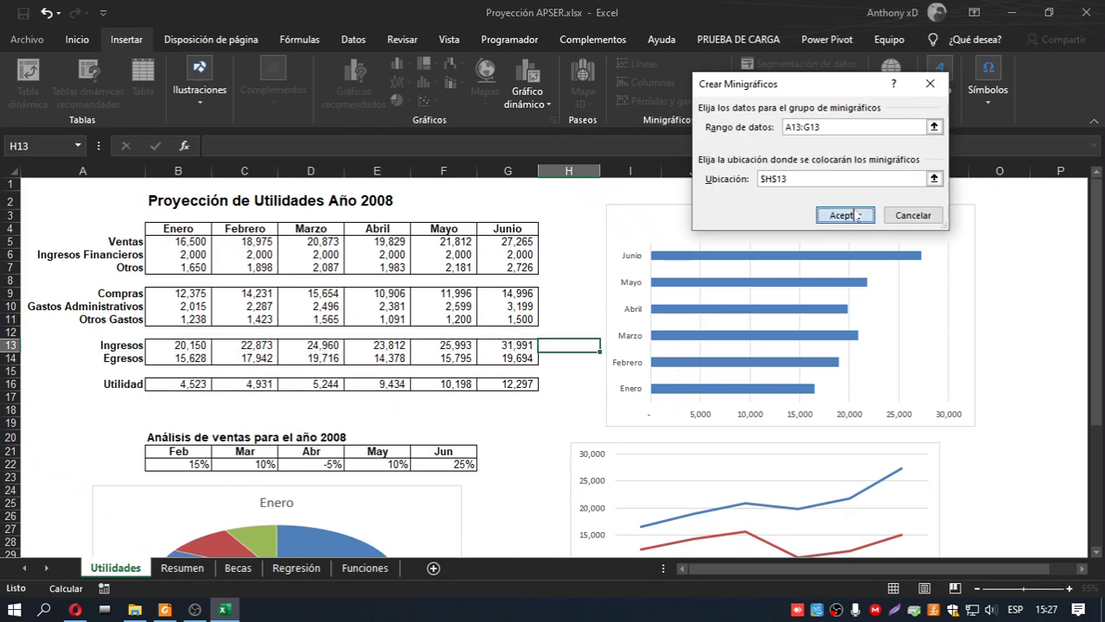
pyautogui.click(845, 215)
pyautogui.hotkey('alt', 'Tab')
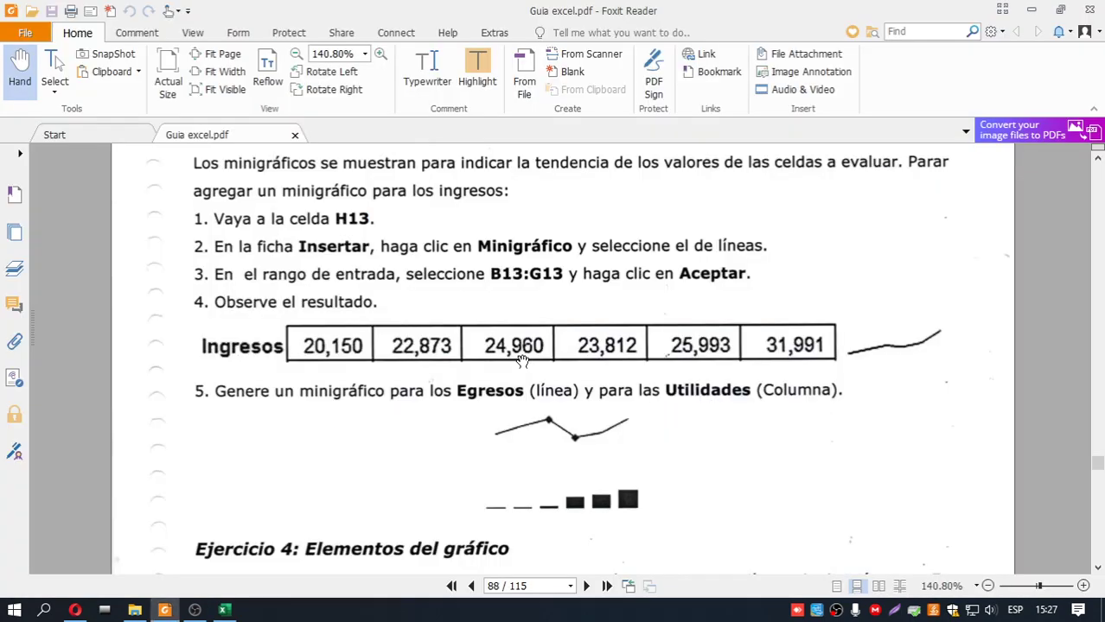
pyautogui.hotkey('alt', 'Tab')
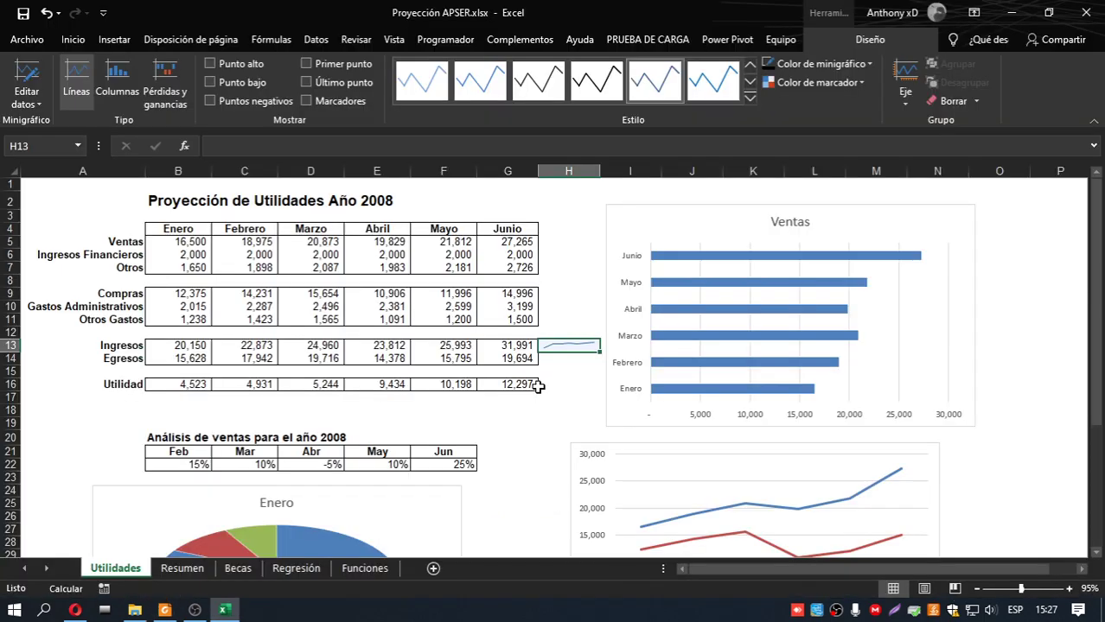
# Step: Insert a Líneas sparkline for Egresos in H14 from data range A14:G14
pyautogui.click(554, 371)
pyautogui.click(573, 347)
pyautogui.click(556, 367)
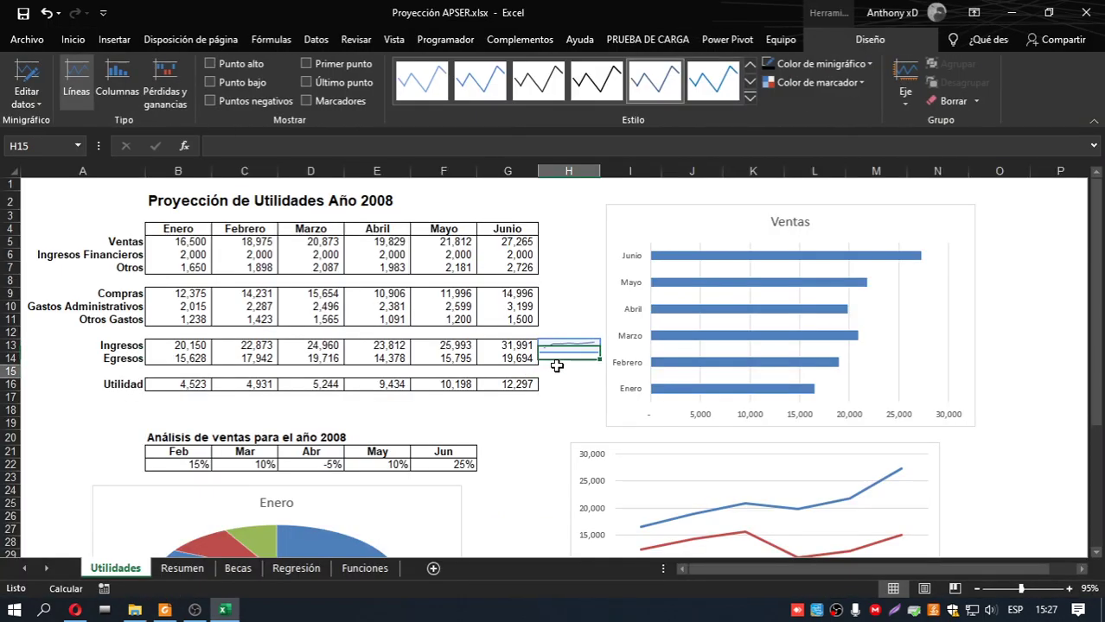
pyautogui.click(557, 357)
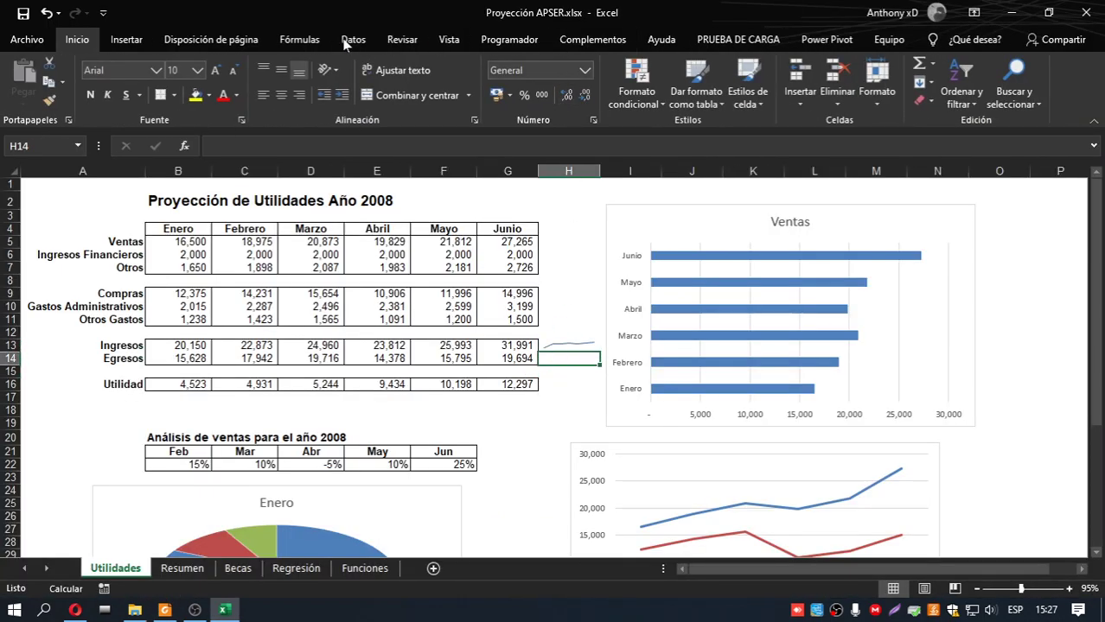
pyautogui.click(126, 39)
pyautogui.click(663, 69)
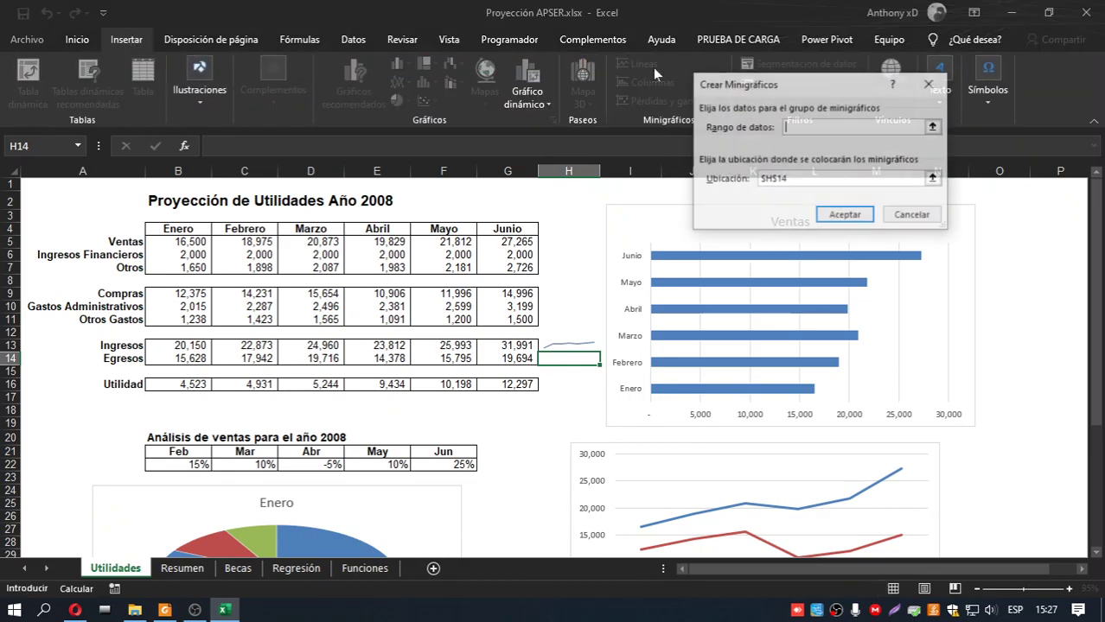
pyautogui.click(929, 124)
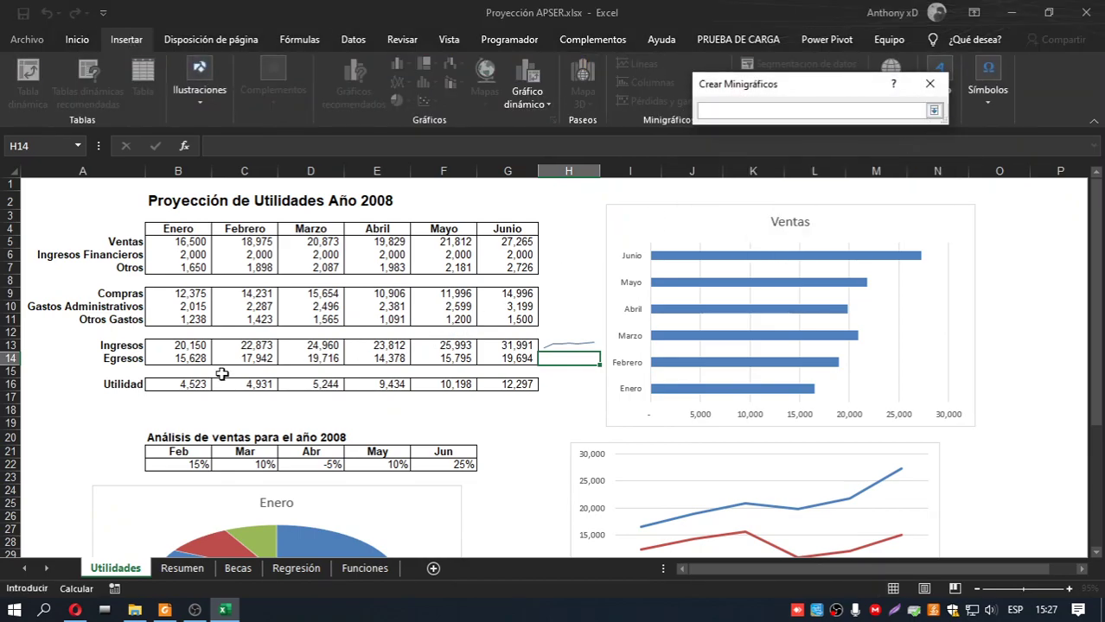
pyautogui.moveTo(107, 359); pyautogui.dragTo(518, 359)
pyautogui.press('Return')
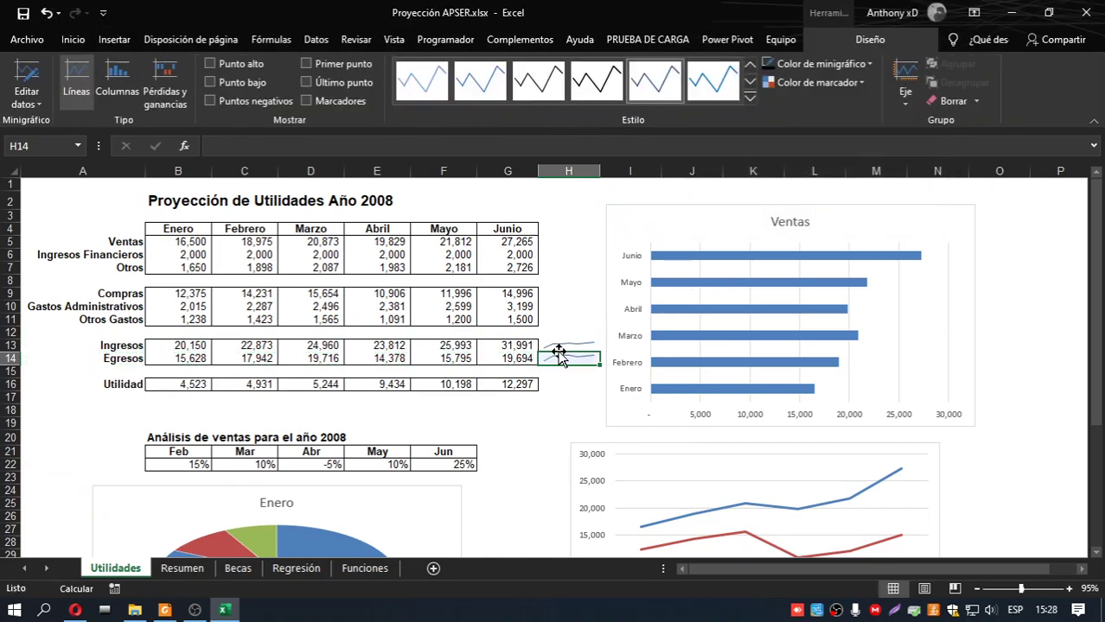
# Step: Check the guide's sparkline samples and insert a Columnas sparkline for Utilidad in H16 from A16:G16
pyautogui.hotkey('alt', 'Tab')
pyautogui.hotkey('alt', 'Tab')
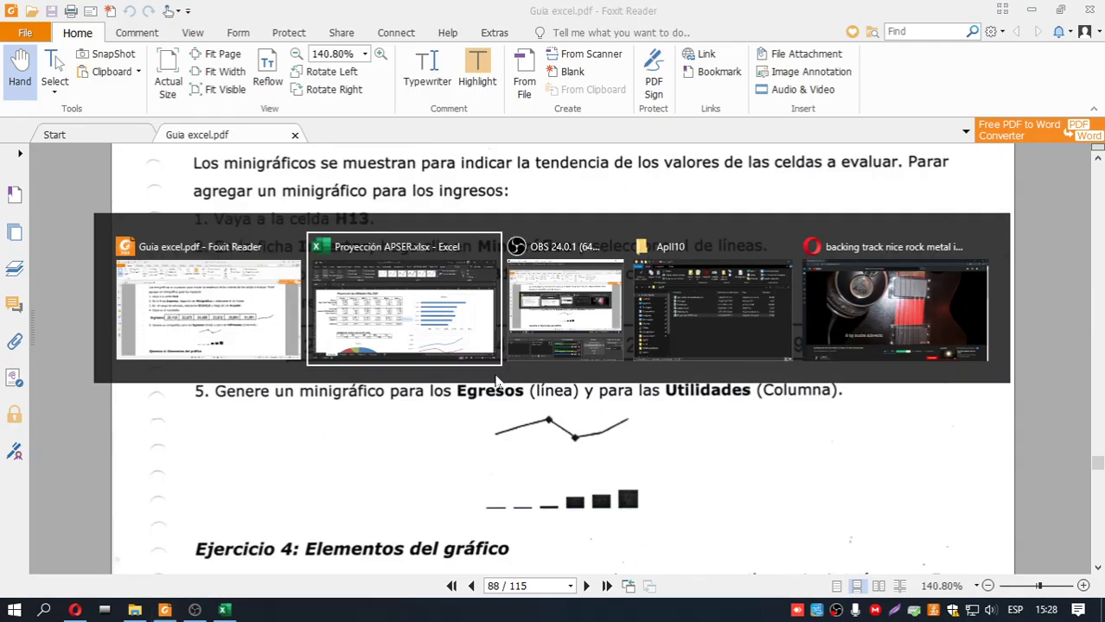
pyautogui.click(557, 377)
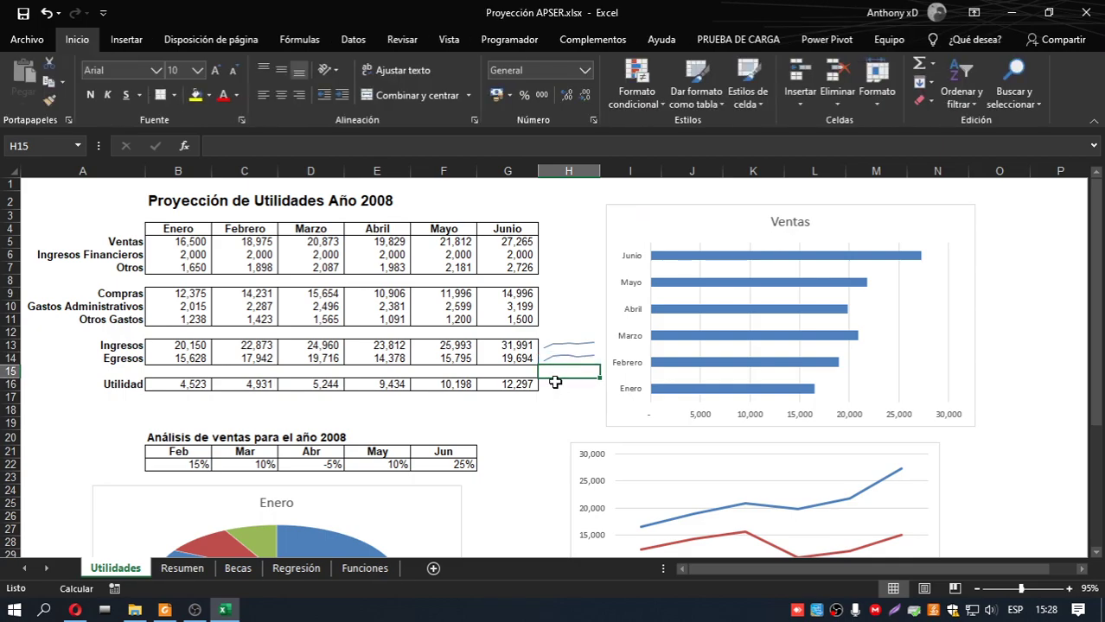
pyautogui.click(556, 384)
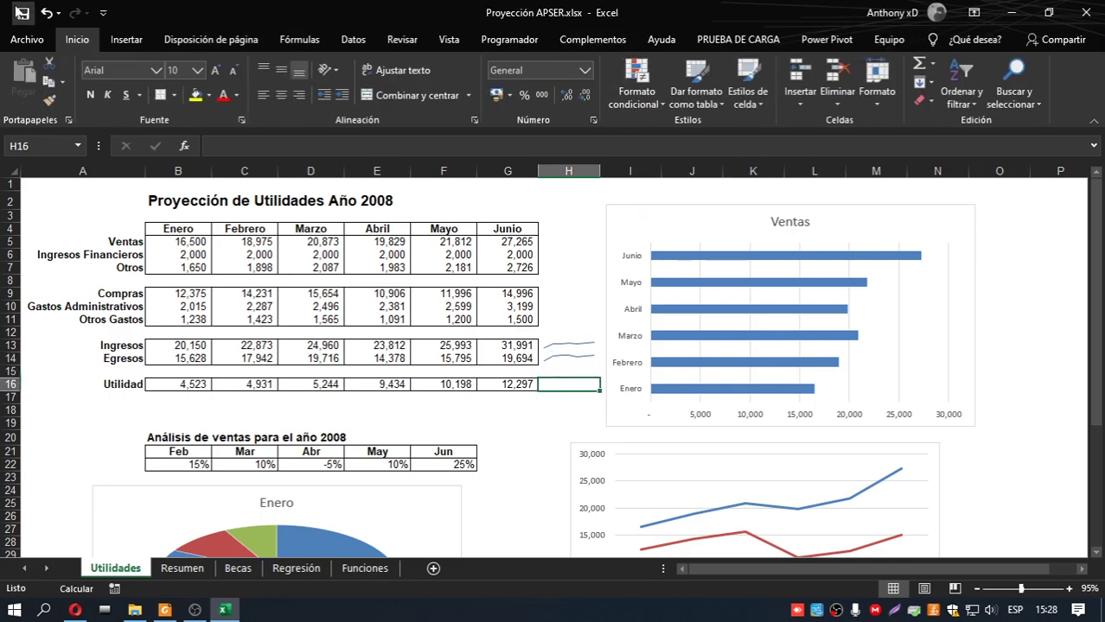
pyautogui.click(126, 39)
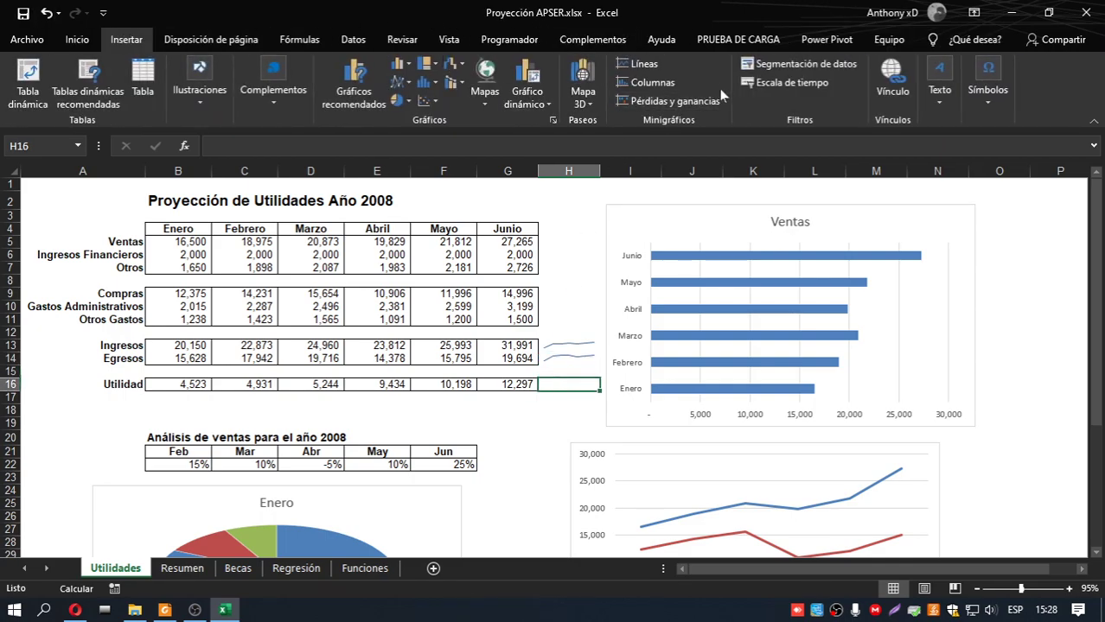
pyautogui.click(650, 82)
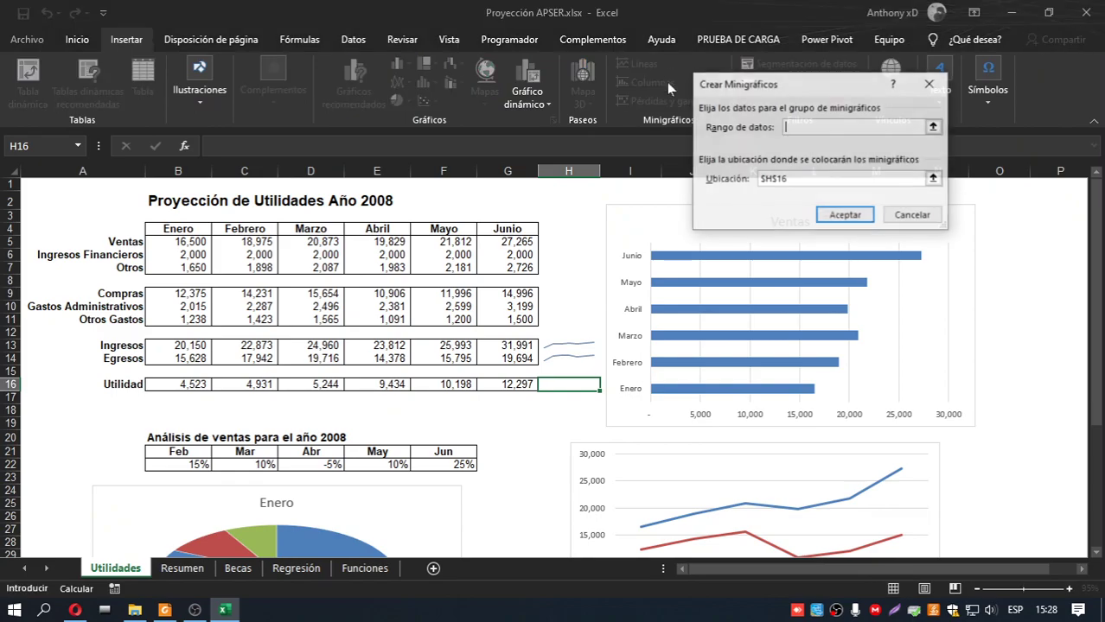
pyautogui.click(933, 127)
pyautogui.moveTo(108, 385); pyautogui.dragTo(506, 378)
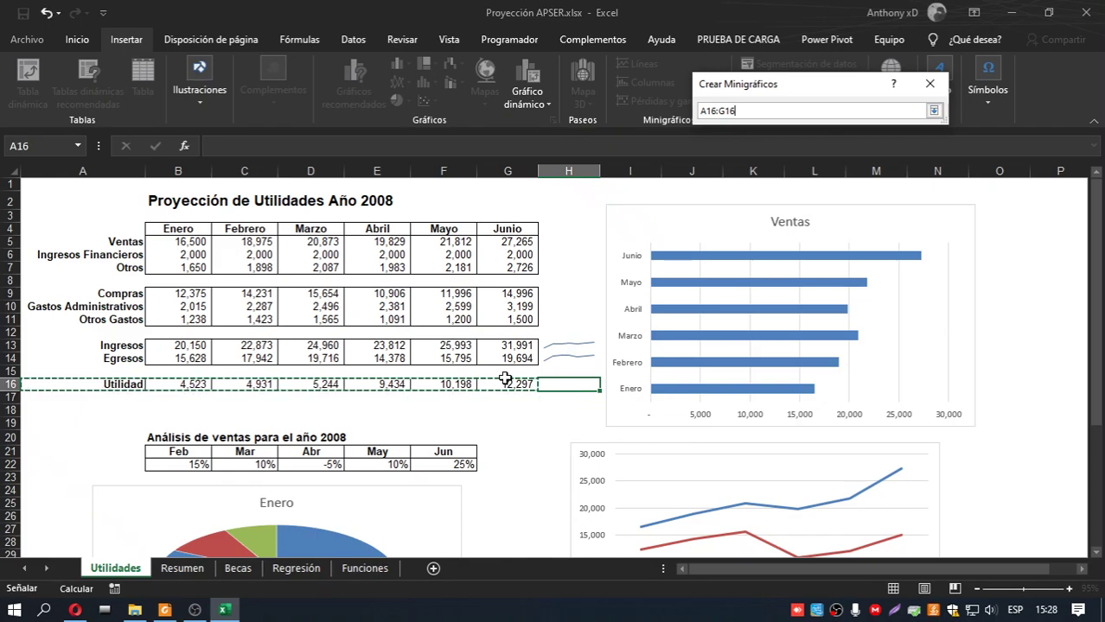
pyautogui.click(839, 215)
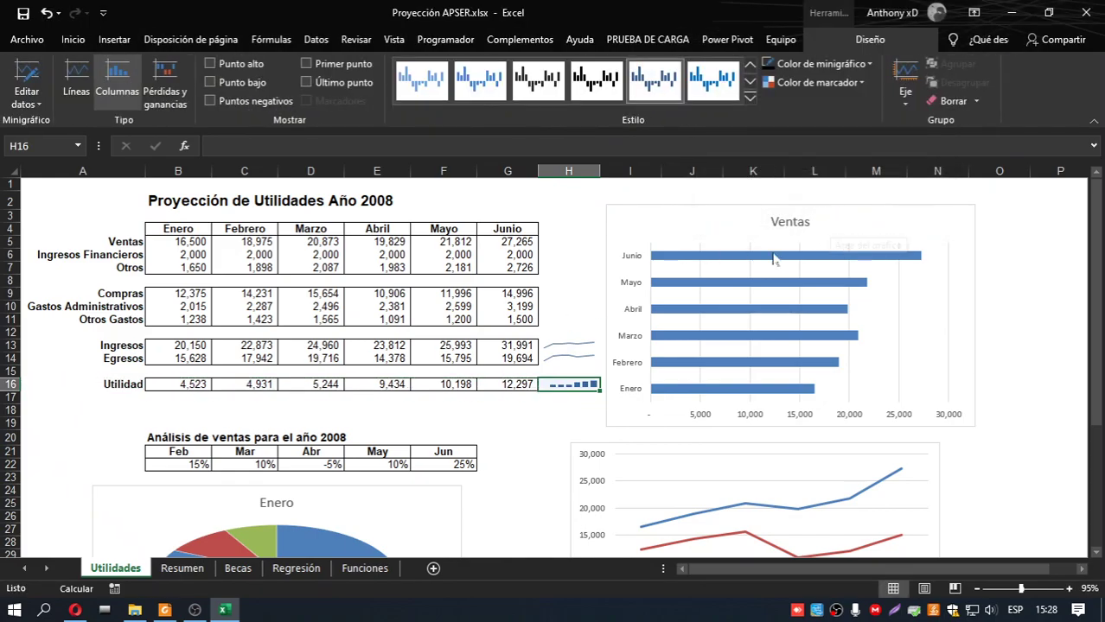
# Step: Switch to Foxit Reader and read the Ejercicio 4: Elementos del gráfico instructions
pyautogui.hotkey('alt', 'Tab')
pyautogui.scroll(-5, 495, 377)
pyautogui.scroll(-2, 494, 377)
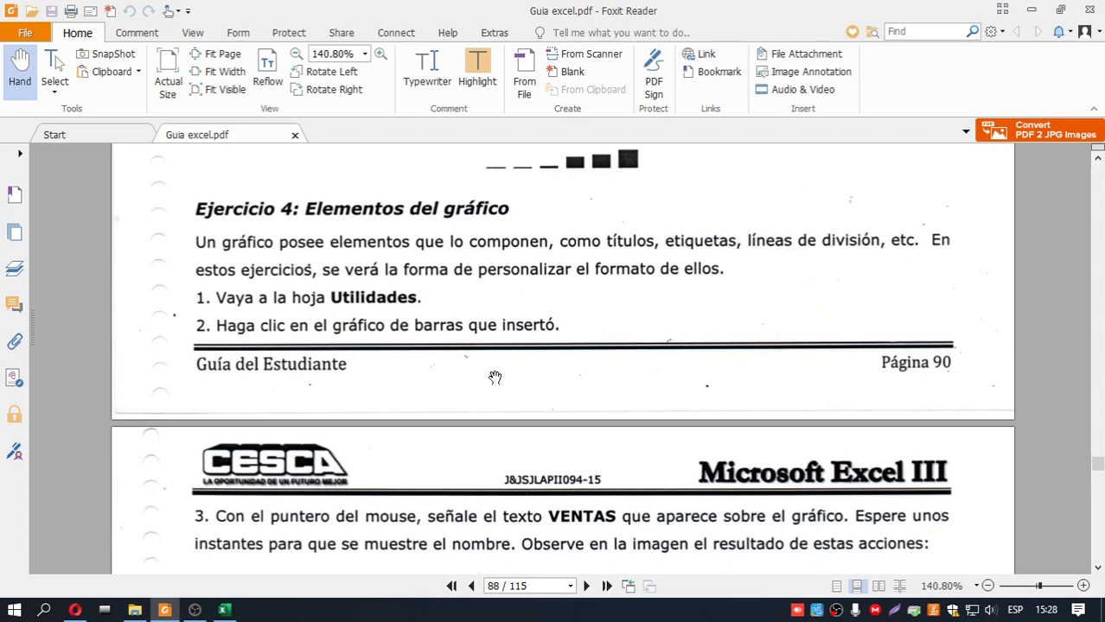
# Step: Read the Ejercicio 4 steps in the Foxit Reader guide and identify the title element of the Ventas bar chart in Excel
pyautogui.scroll(-1, 494, 378)
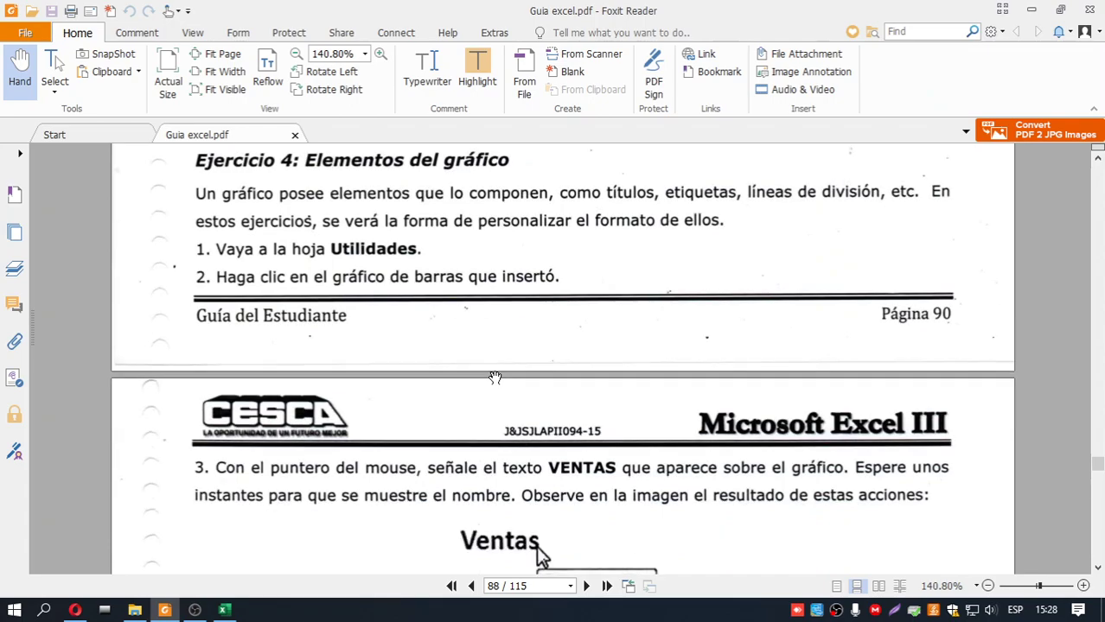
pyautogui.hotkey('alt', 'Tab')
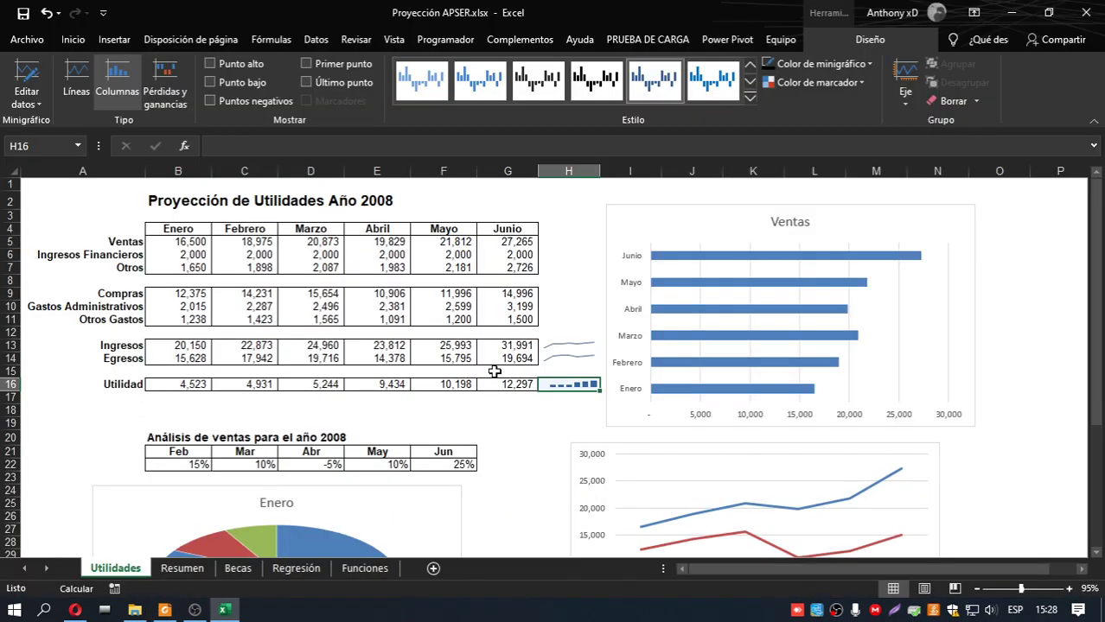
pyautogui.click(804, 213)
pyautogui.hotkey('alt', 'Tab')
pyautogui.scroll(-4, 596, 337)
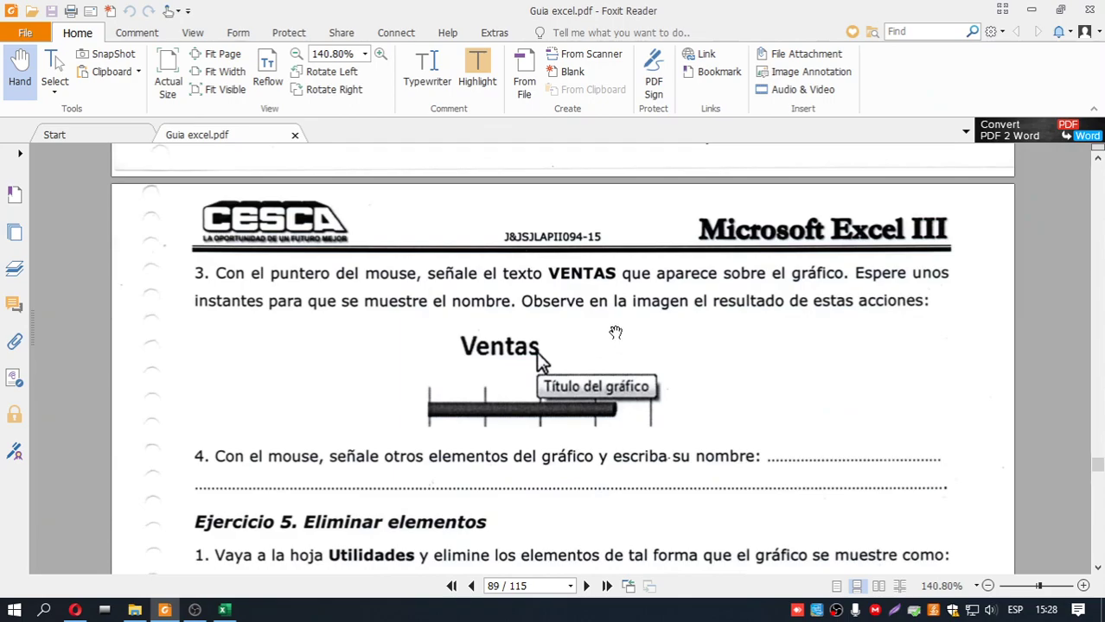
pyautogui.hotkey('alt', 'Tab')
pyautogui.click(790, 222)
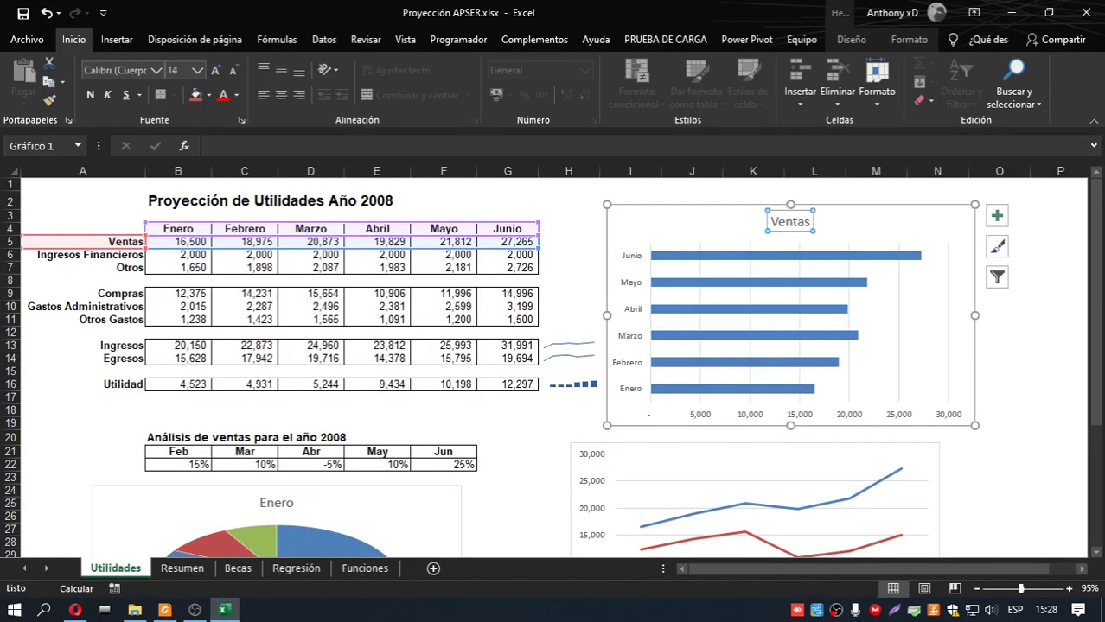
pyautogui.hotkey('alt', 'Tab')
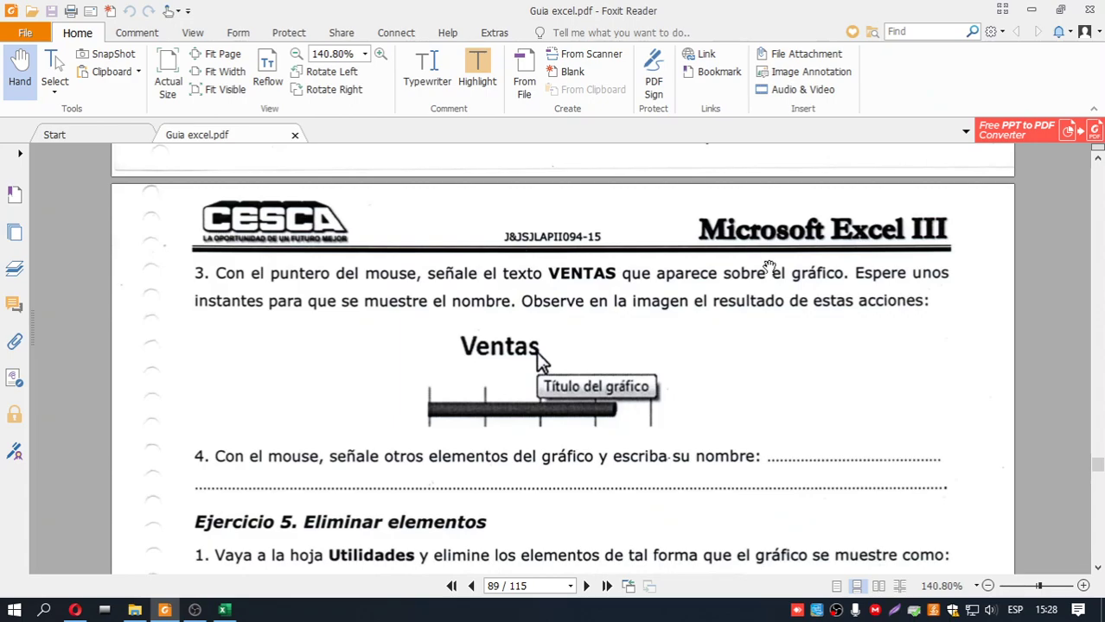
pyautogui.hotkey('alt', 'Tab')
pyautogui.click(860, 223)
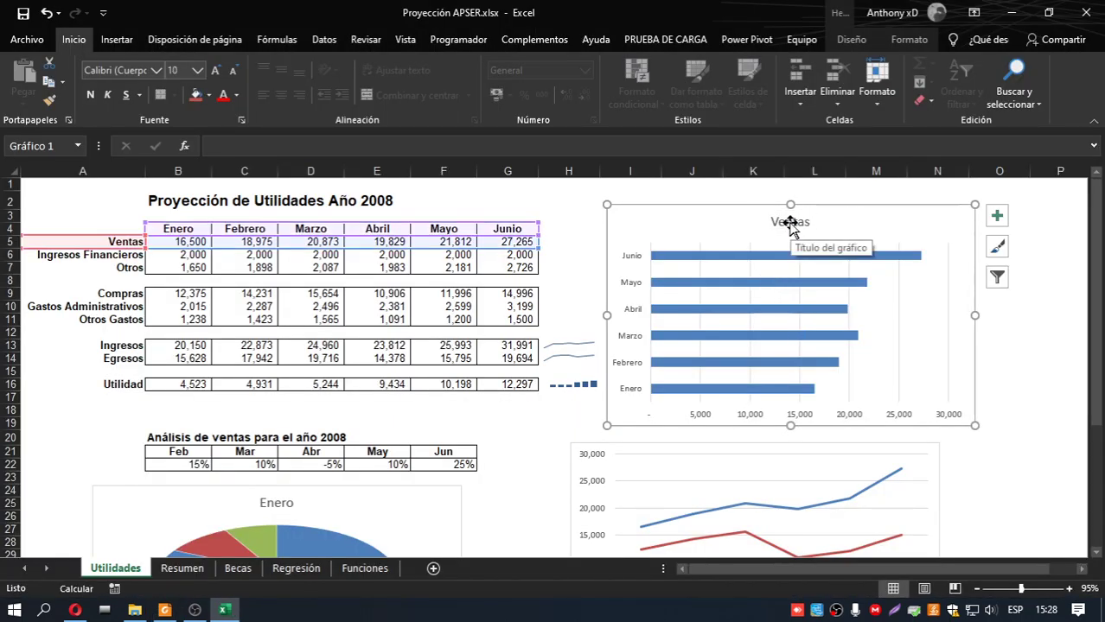
# Step: Check step 4 of the guide and identify the names of the other elements in the Ventas bar chart, such as its axes
pyautogui.hotkey('alt', 'Tab')
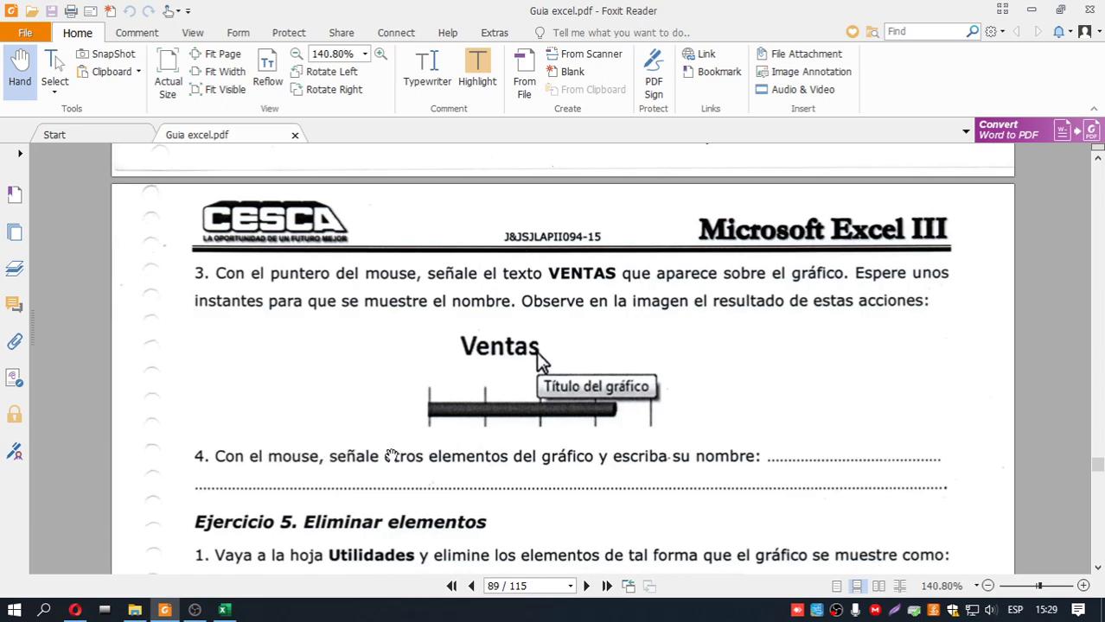
pyautogui.hotkey('alt', 'Tab')
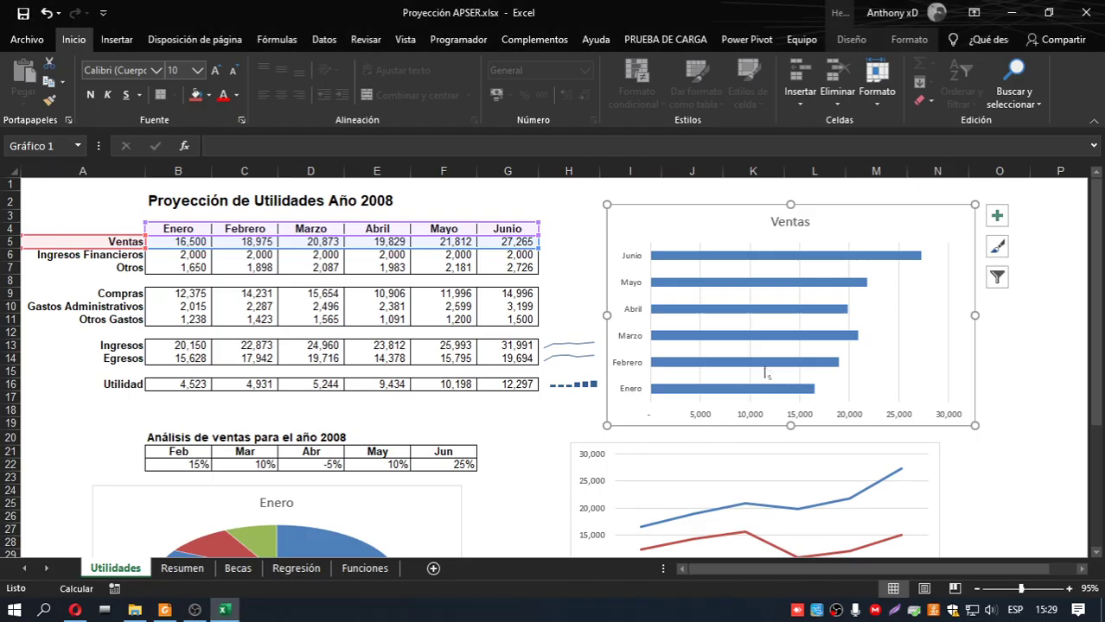
pyautogui.moveTo(888, 258)
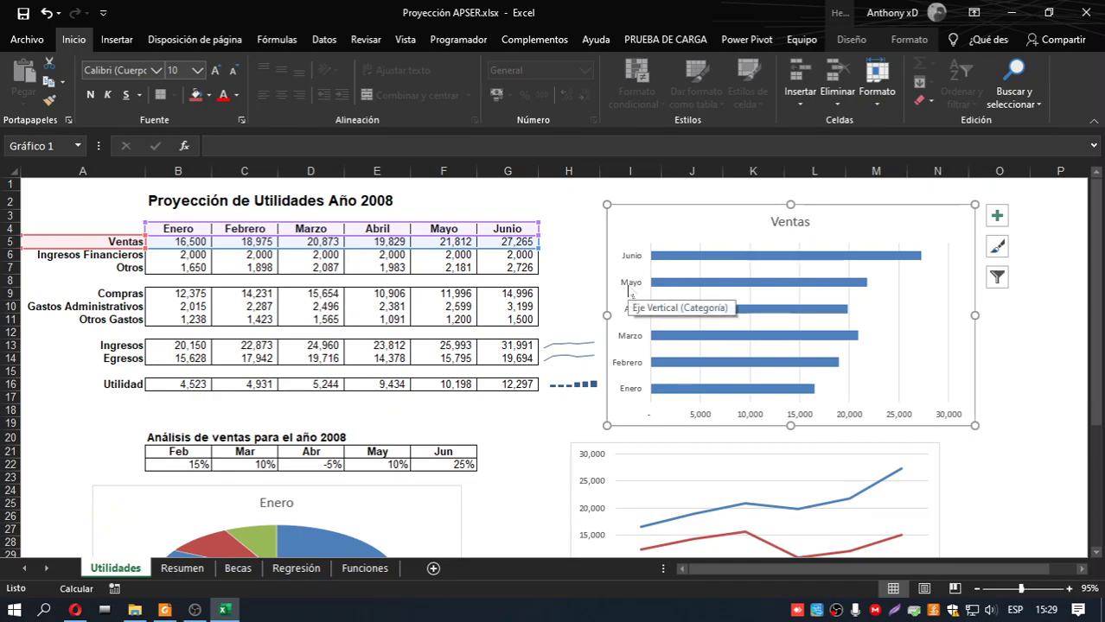
# Step: Read Ejercicio 5 in the Foxit Reader guide and delete the horizontal value axis from the Ventas bar chart in Excel
pyautogui.hotkey('alt', 'Tab')
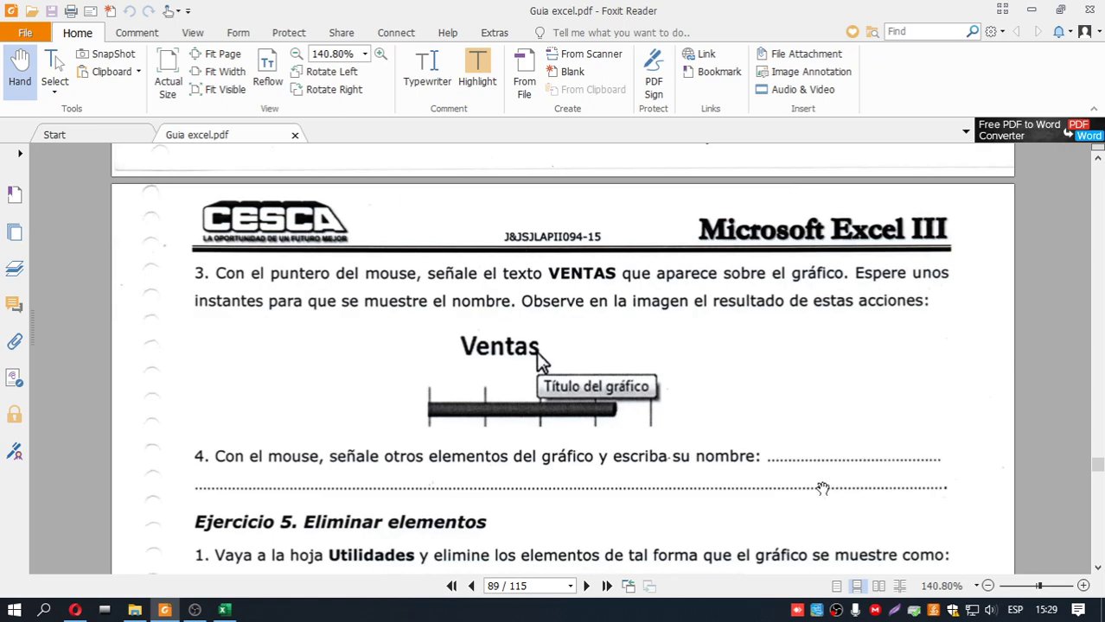
pyautogui.scroll(-3, 790, 507)
pyautogui.scroll(-2, 790, 507)
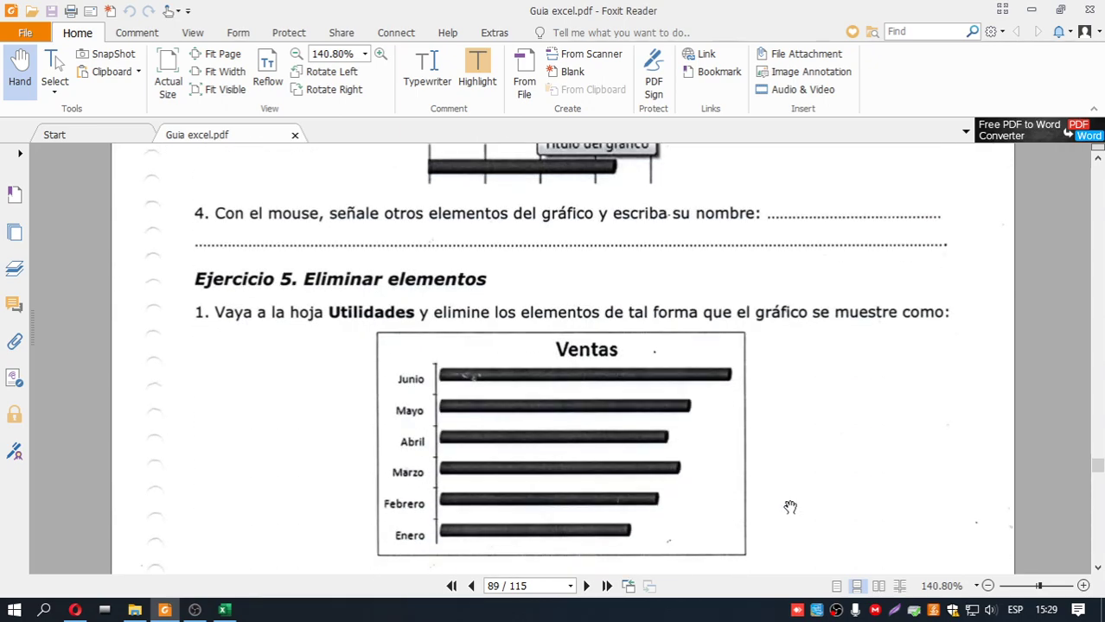
pyautogui.scroll(-1, 789, 505)
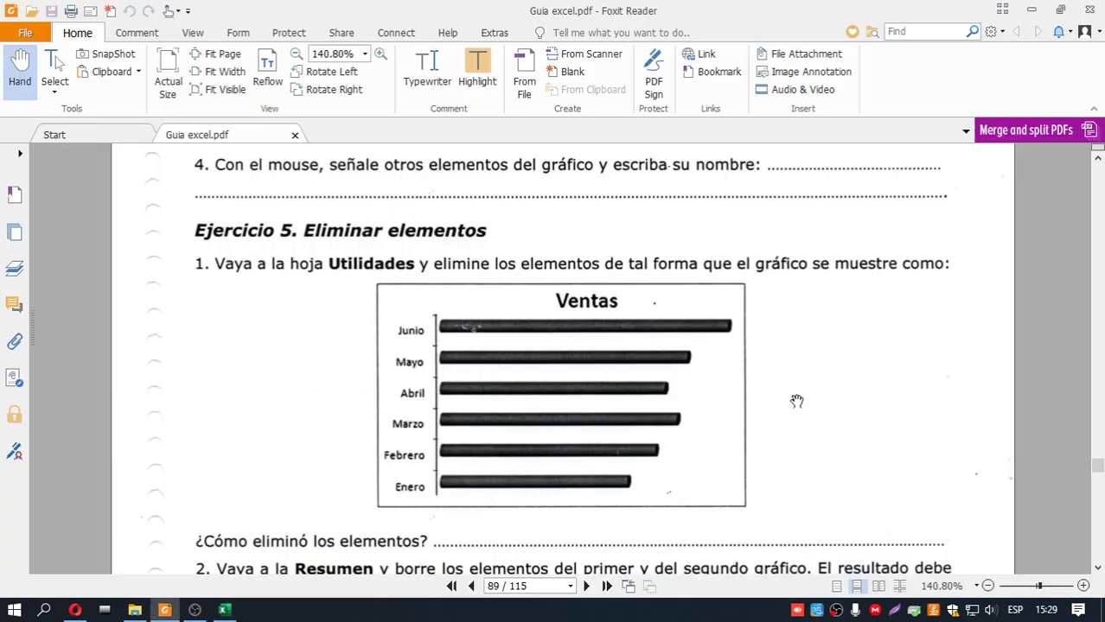
pyautogui.hotkey('alt', 'Tab')
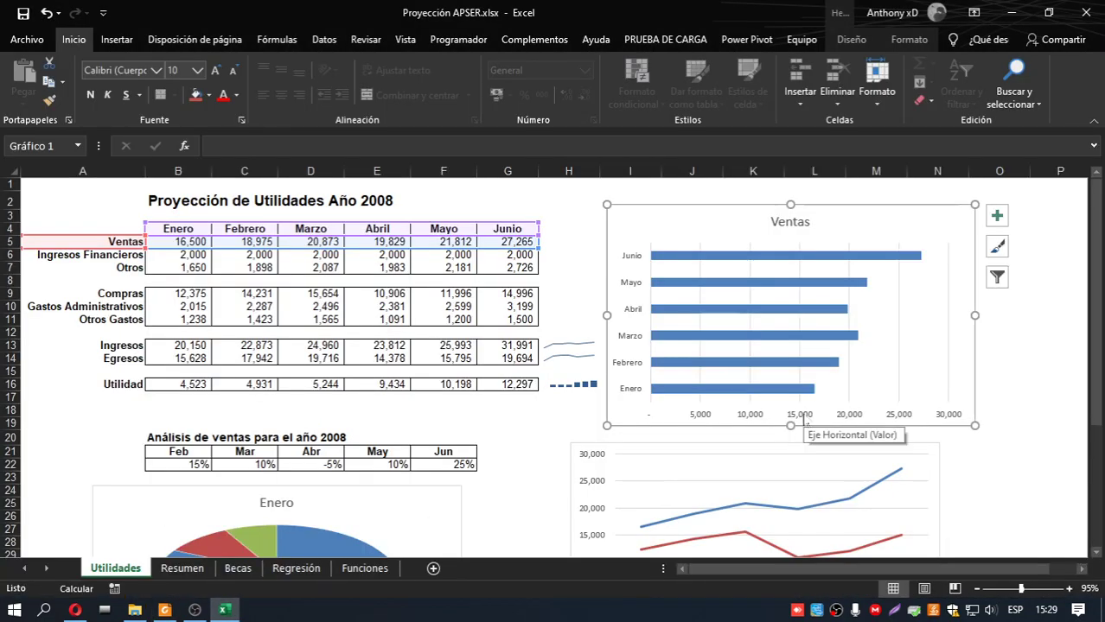
pyautogui.hotkey('alt', 'Tab')
pyautogui.hotkey('alt', 'Tab')
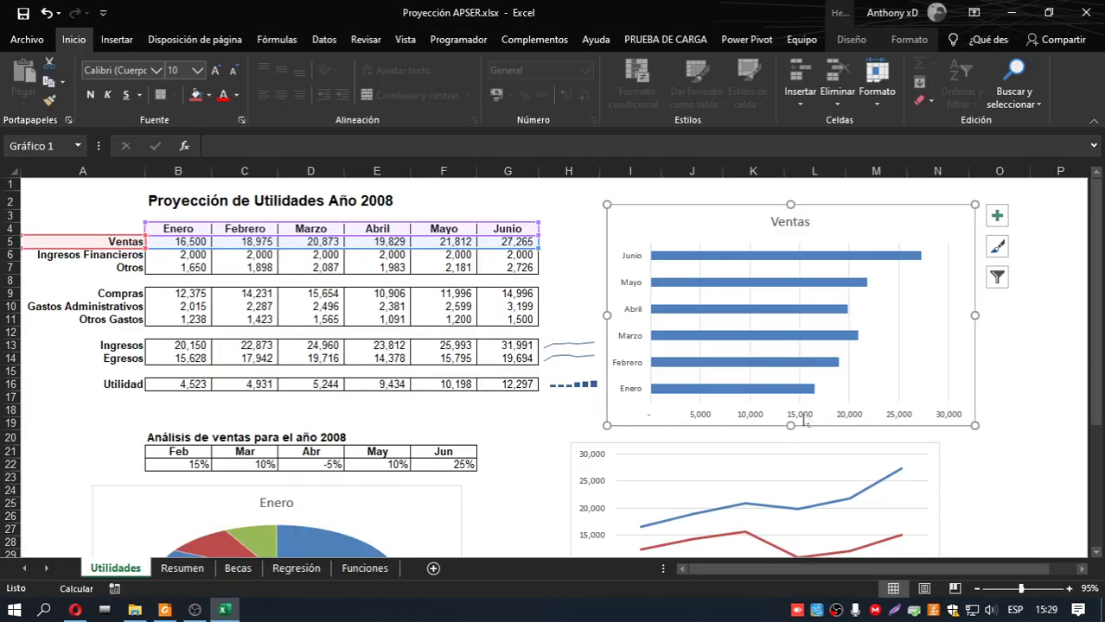
pyautogui.click(804, 417)
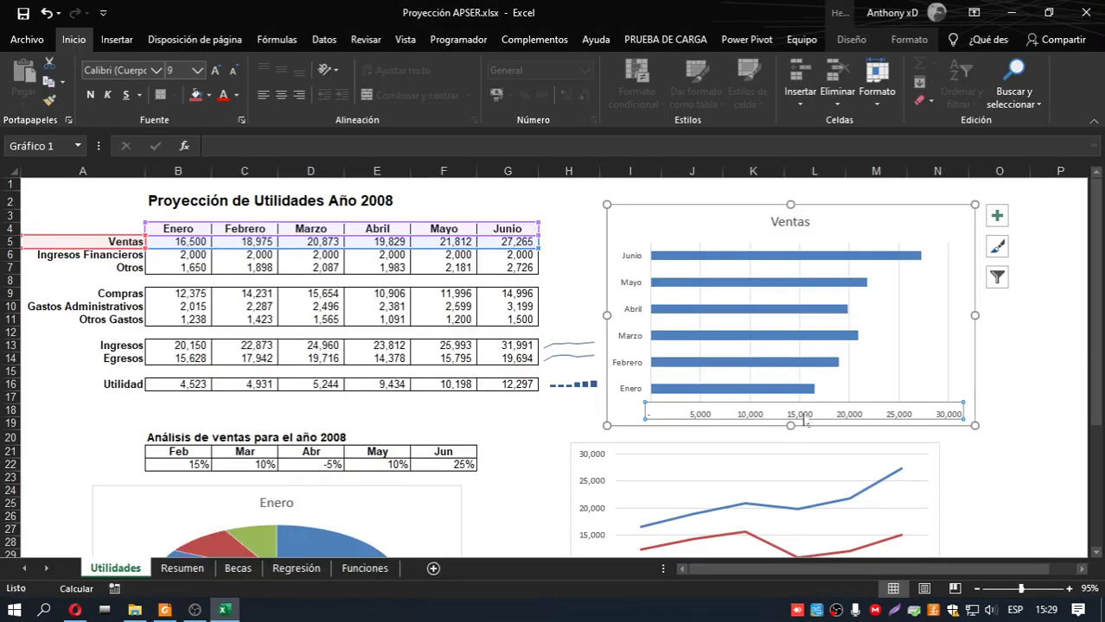
pyautogui.press('Delete')
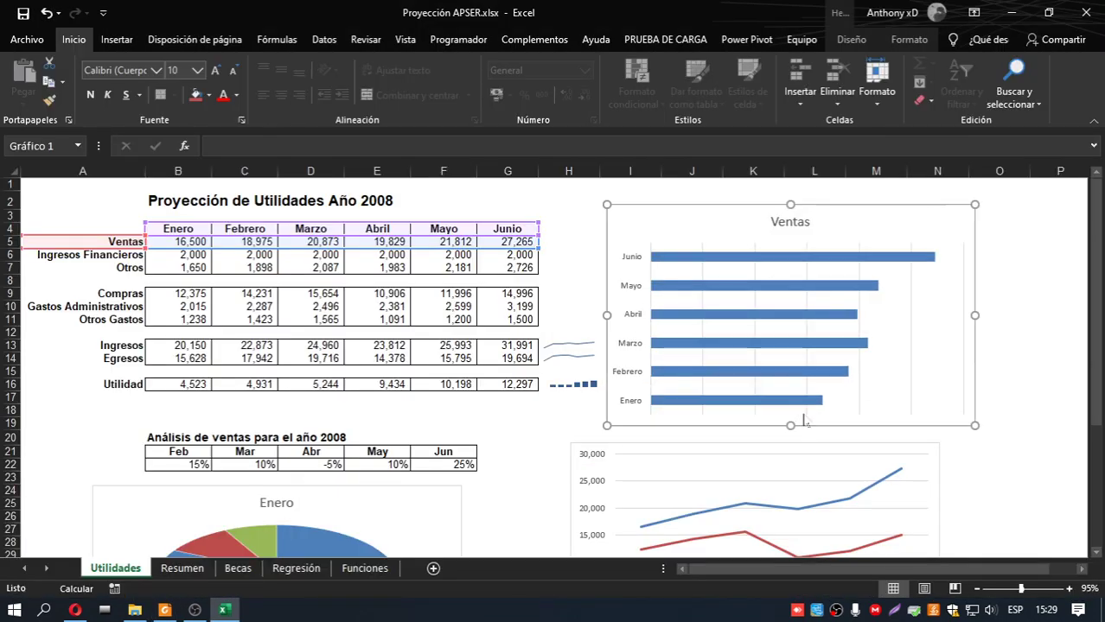
# Step: Delete the vertical gridlines from the Ventas bar chart, comparing it with the guide's sample
pyautogui.hotkey('alt', 'Tab')
pyautogui.hotkey('alt', 'Tab')
pyautogui.click(910, 361)
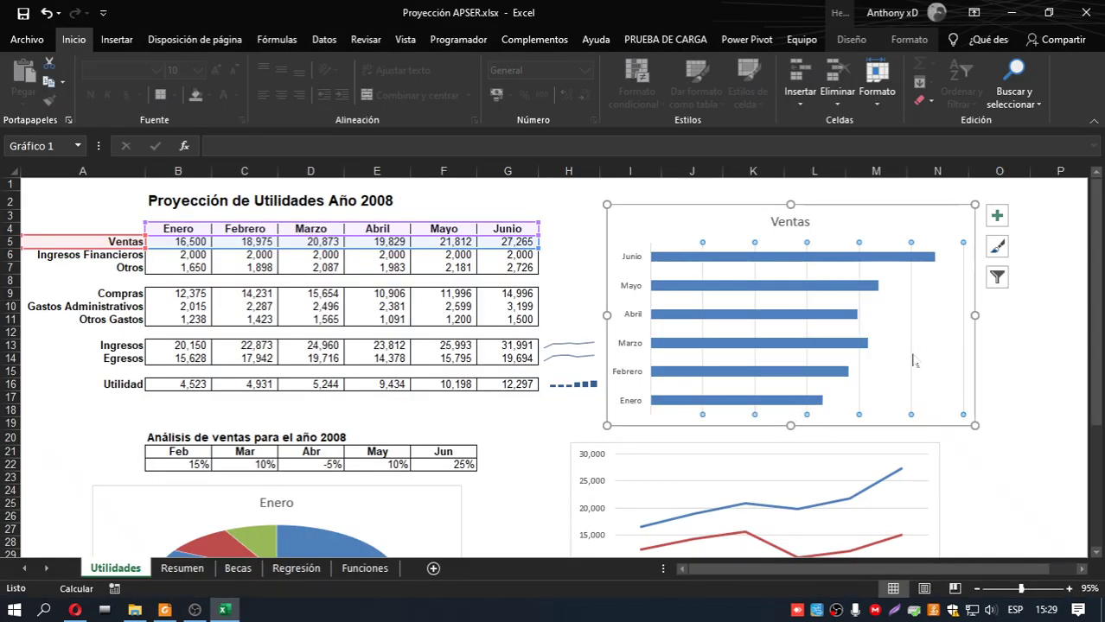
pyautogui.press('Delete')
pyautogui.hotkey('alt', 'Tab')
pyautogui.hotkey('alt', 'Tab')
# Step: Read point 2 of Ejercicio 5 in the guide and delete the vertical value axis from the Ventas and Compras line chart
pyautogui.hotkey('alt', 'Tab')
pyautogui.scroll(-5, 880, 364)
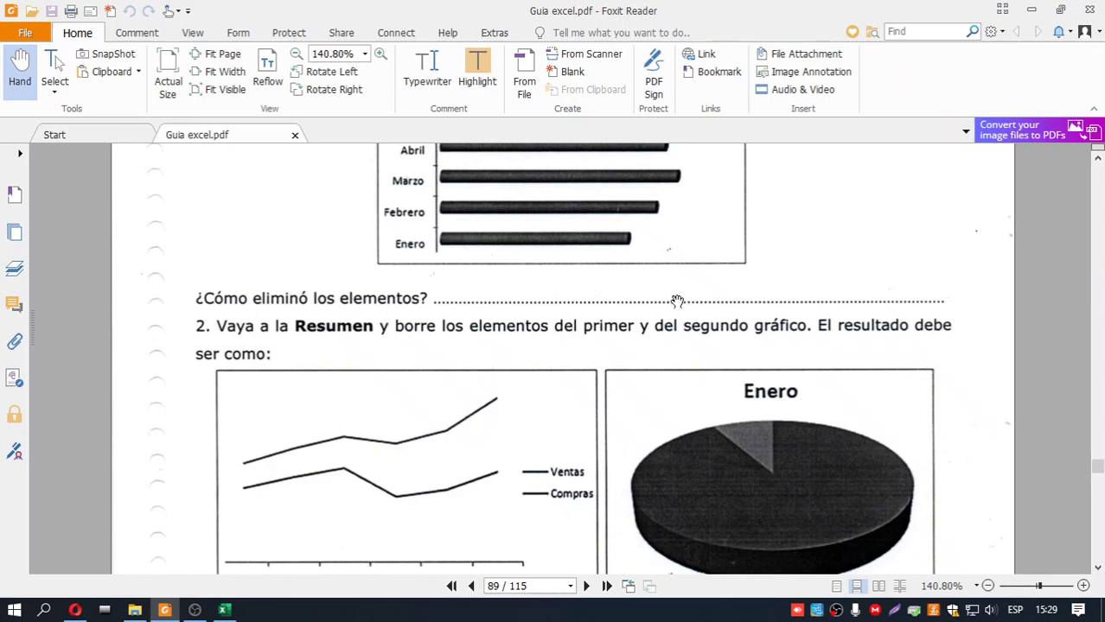
pyautogui.scroll(-2, 677, 301)
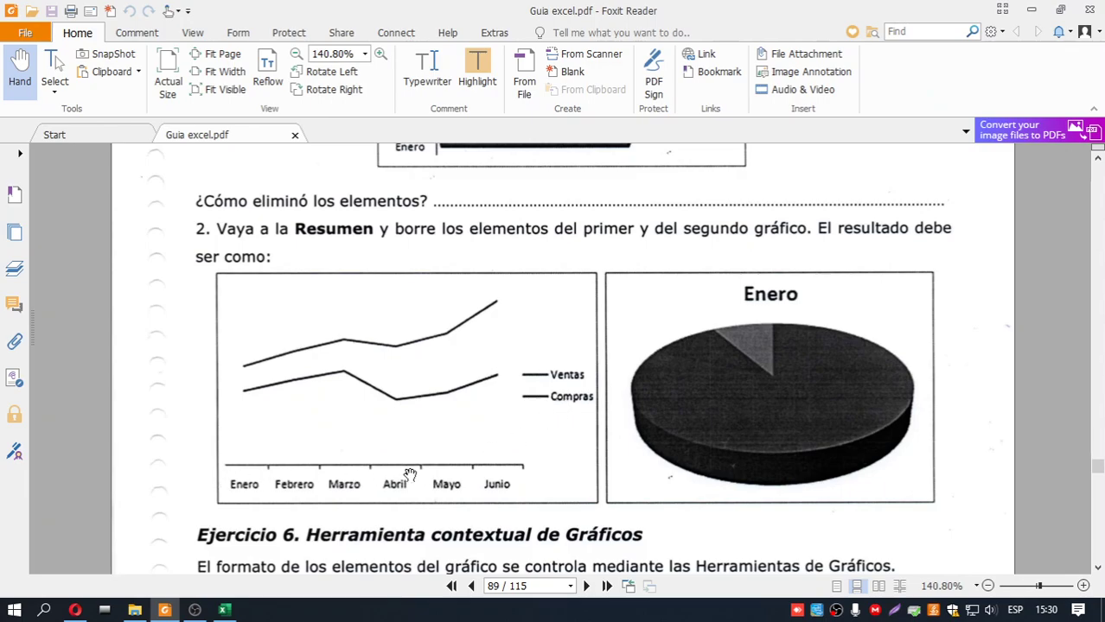
pyautogui.hotkey('alt', 'Tab')
pyautogui.scroll(-2, 602, 396)
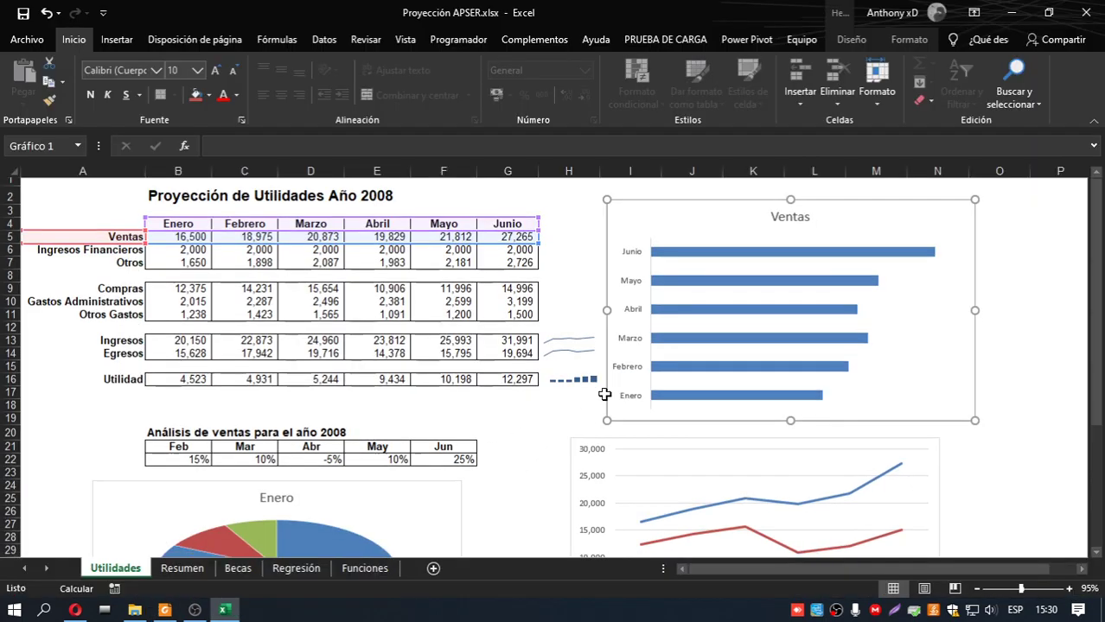
pyautogui.hotkey('alt', 'Tab')
pyautogui.hotkey('alt', 'Tab')
pyautogui.scroll(-2, 596, 399)
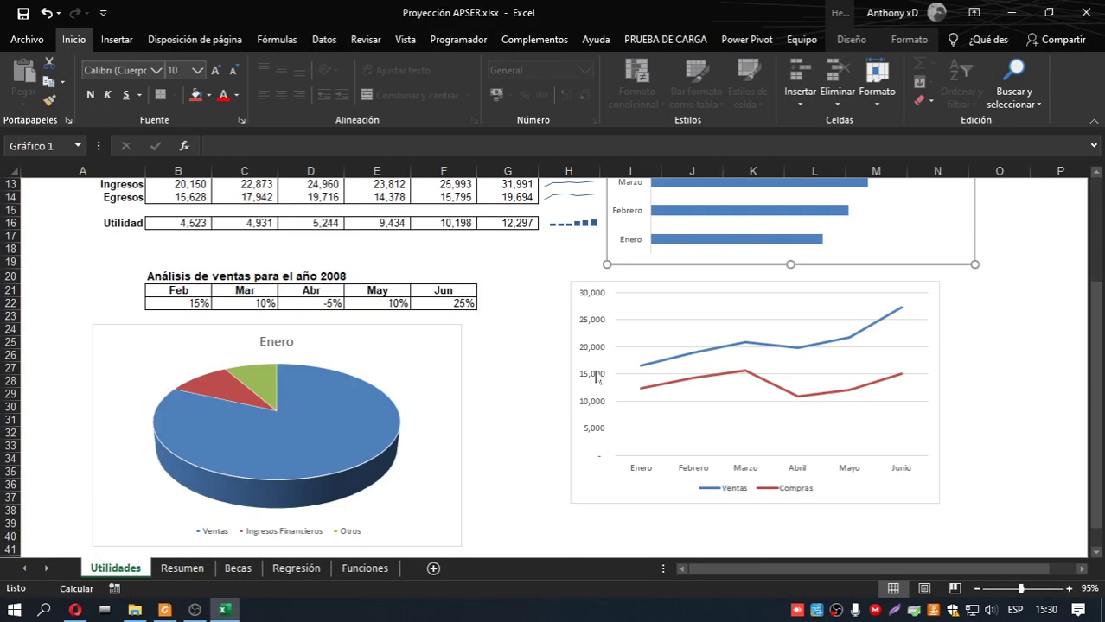
pyautogui.click(588, 351)
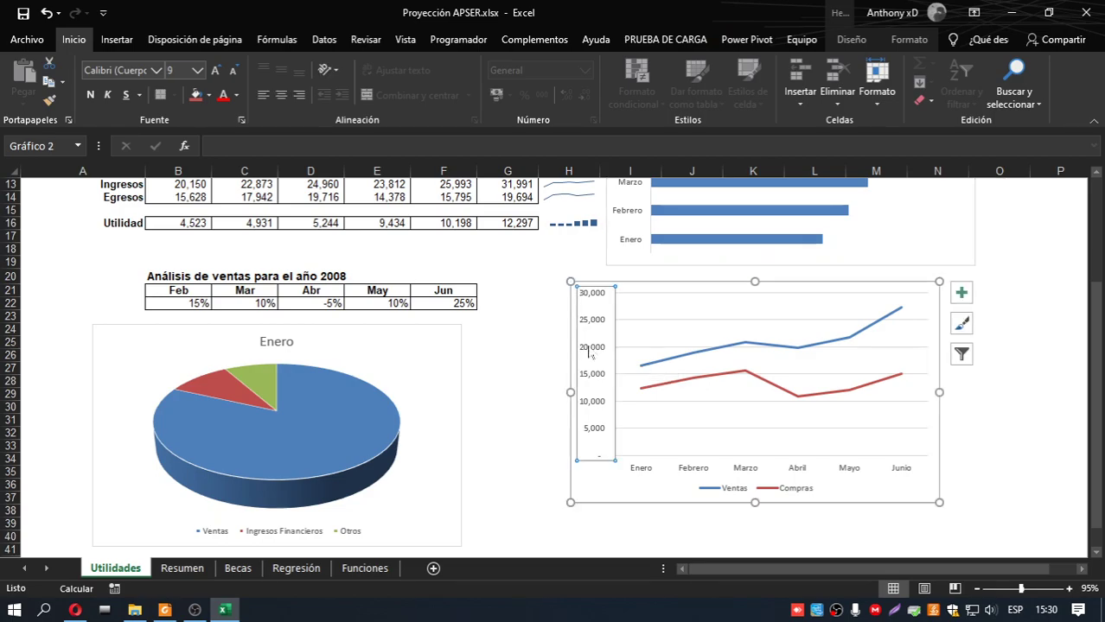
pyautogui.press('Delete')
# Step: Delete the horizontal gridlines from the Ventas and Compras line chart, comparing it with the sample in the Foxit Reader guide
pyautogui.hotkey('alt', 'Tab')
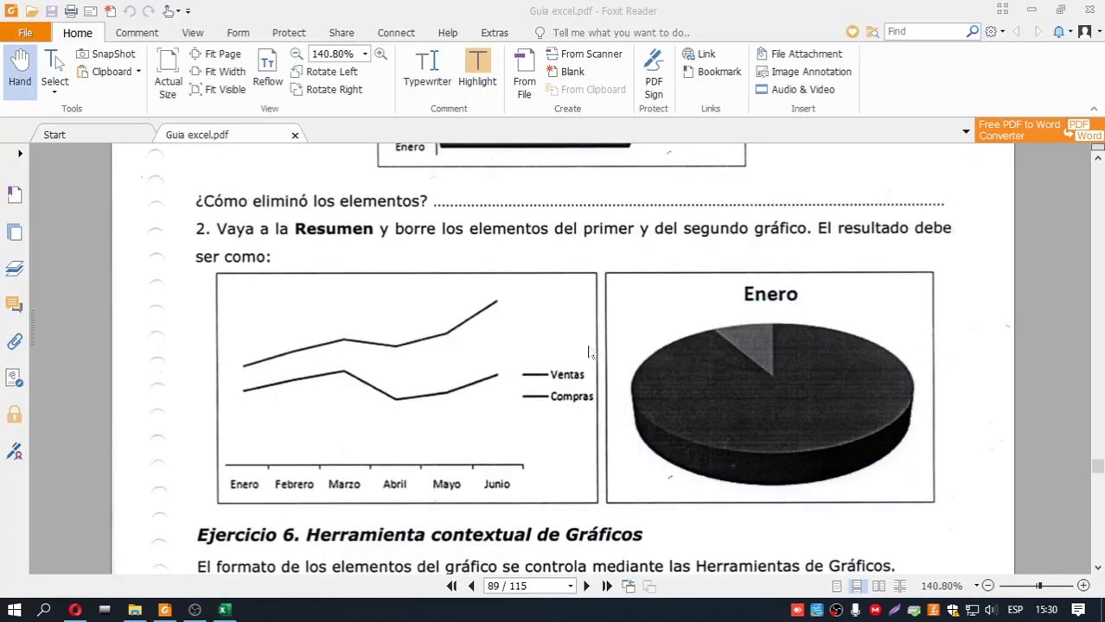
pyautogui.hotkey('alt', 'Tab')
pyautogui.click(604, 324)
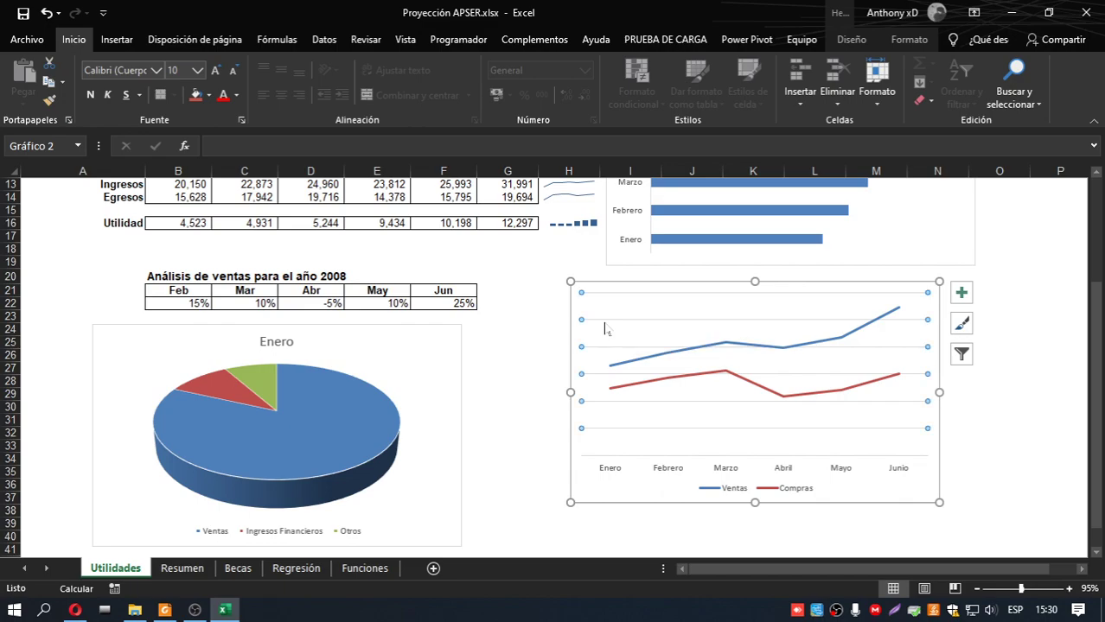
pyautogui.press('Delete')
pyautogui.hotkey('alt', 'Tab')
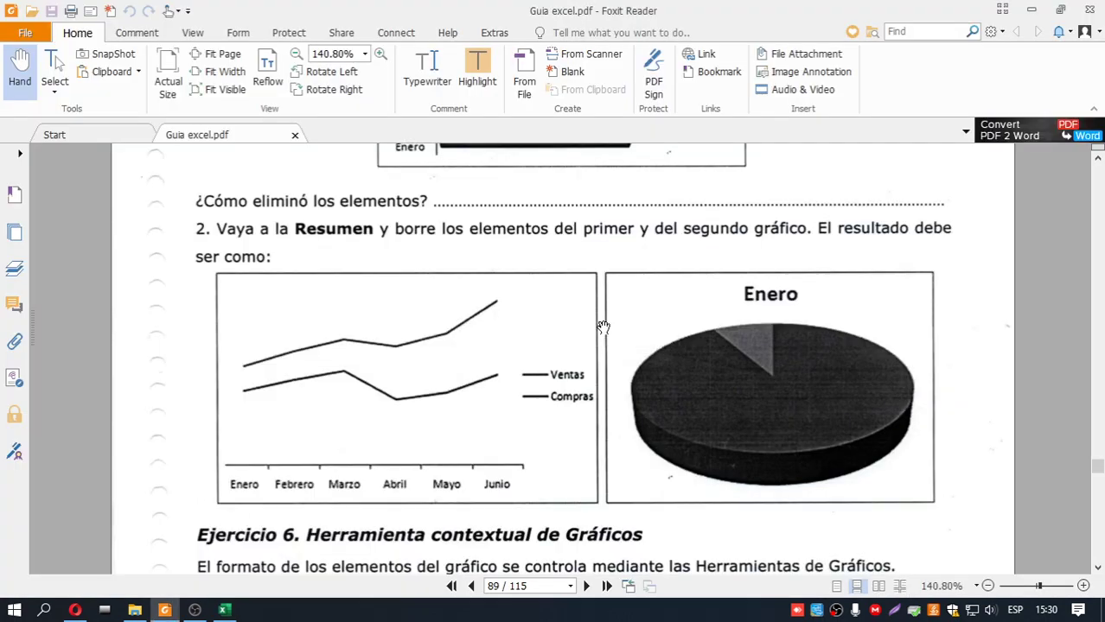
pyautogui.hotkey('alt', 'Tab')
pyautogui.hotkey('alt', 'Tab')
pyautogui.hotkey('alt', 'Tab')
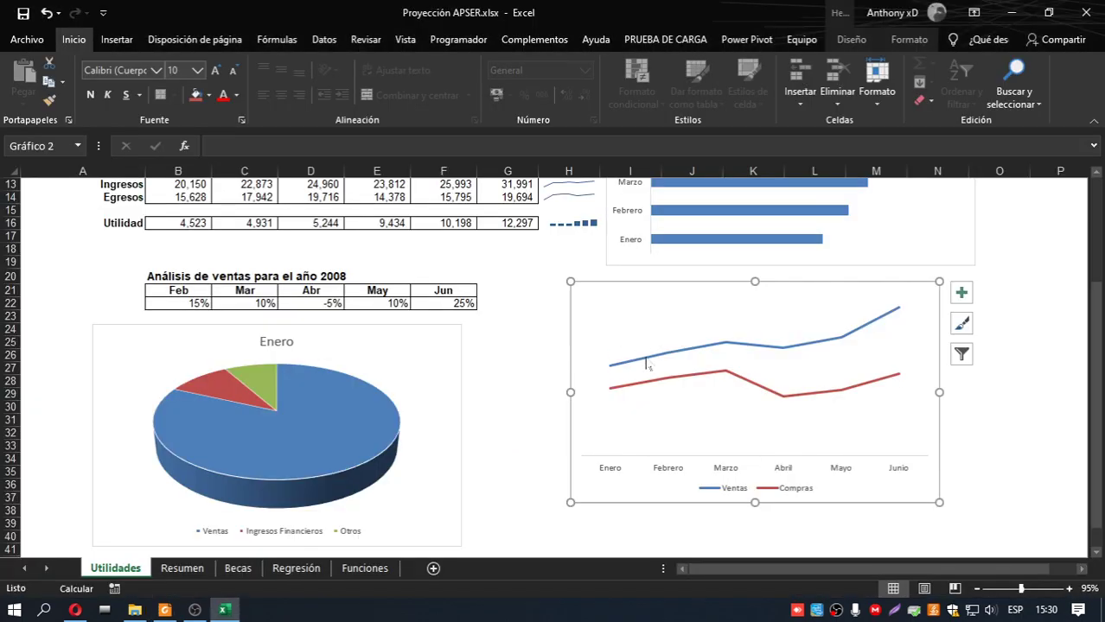
pyautogui.click(709, 489)
pyautogui.click(710, 490)
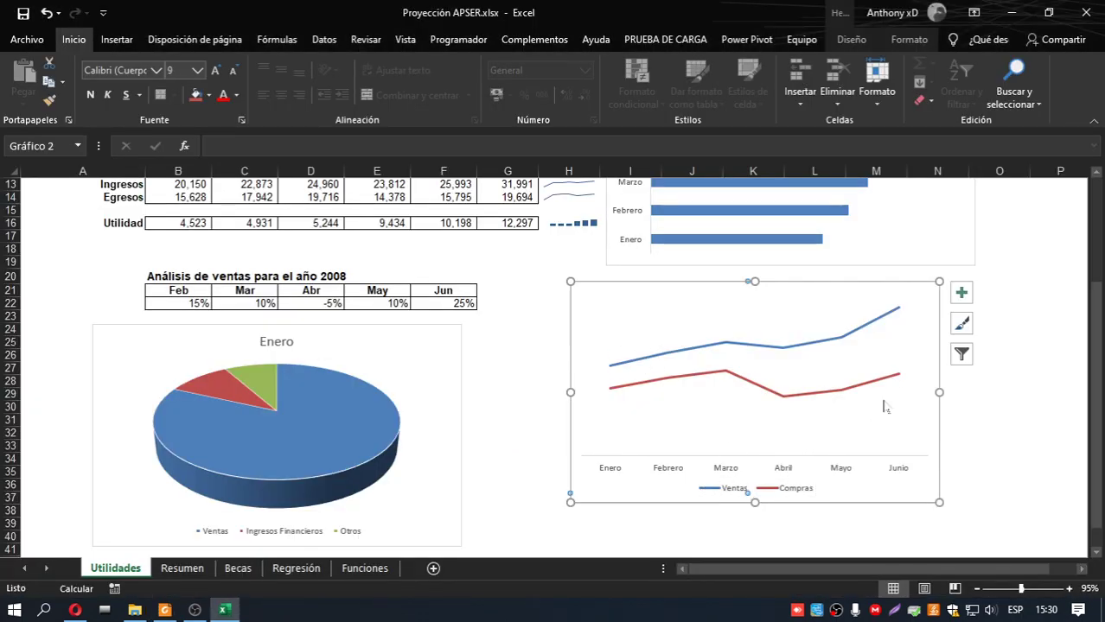
pyautogui.click(783, 490)
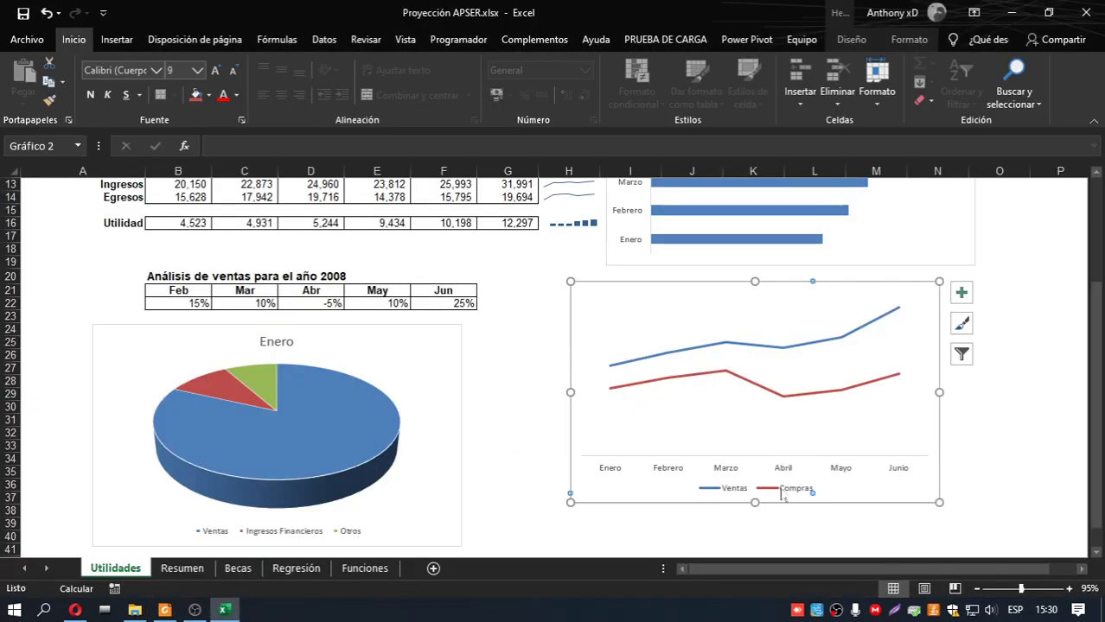
pyautogui.click(862, 430)
pyautogui.click(932, 345)
pyautogui.moveTo(870, 568); pyautogui.dragTo(901, 568)
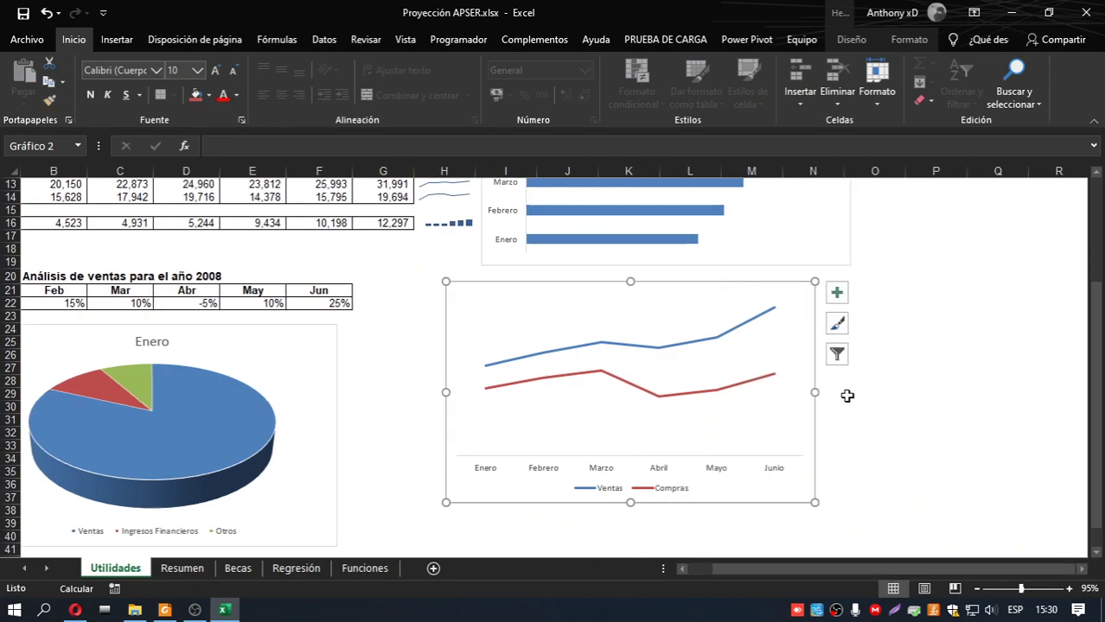
pyautogui.click(835, 327)
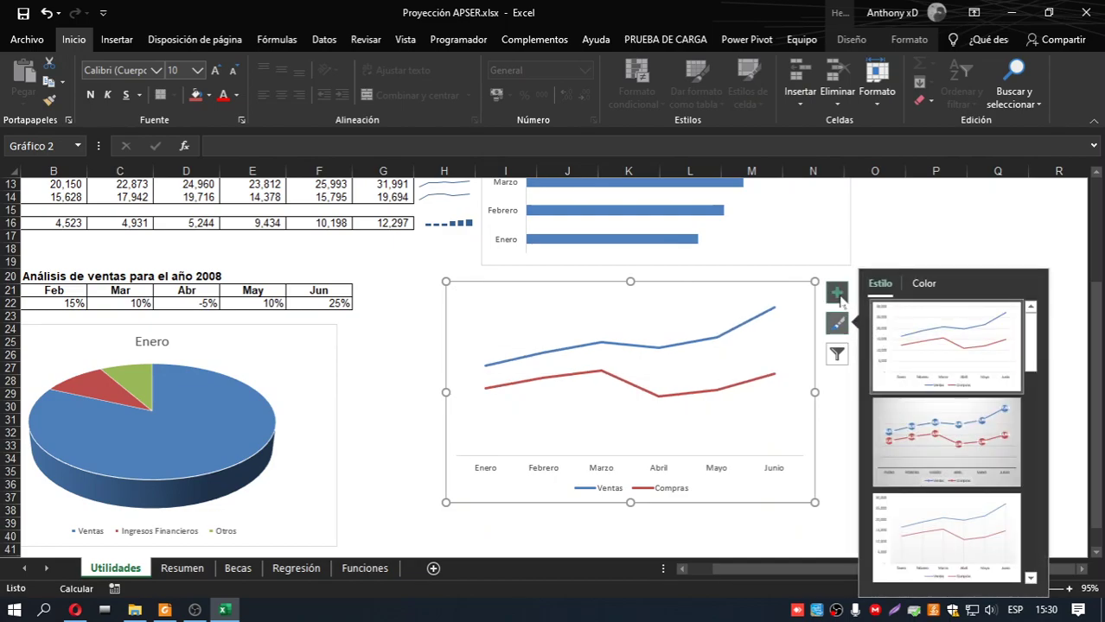
# Step: Move the line chart's legend inside the plot below the Compras line's Abril–Junio section, and widen the chart to column O
pyautogui.click(683, 489)
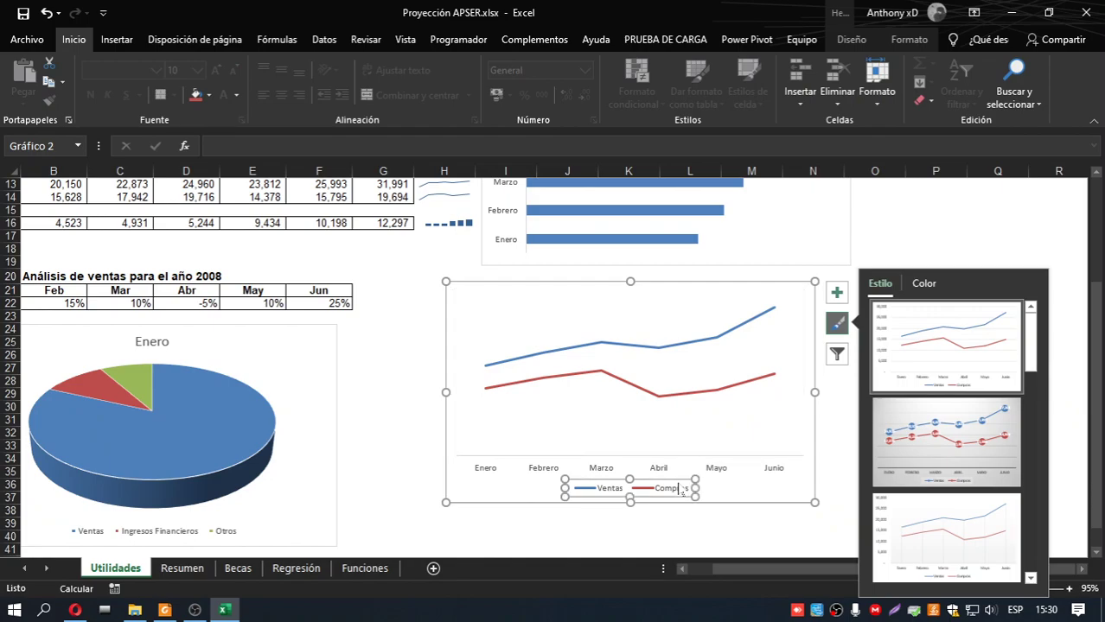
pyautogui.hotkey('alt', 'Tab')
pyautogui.hotkey('alt', 'Tab')
pyautogui.moveTo(660, 480); pyautogui.dragTo(887, 393)
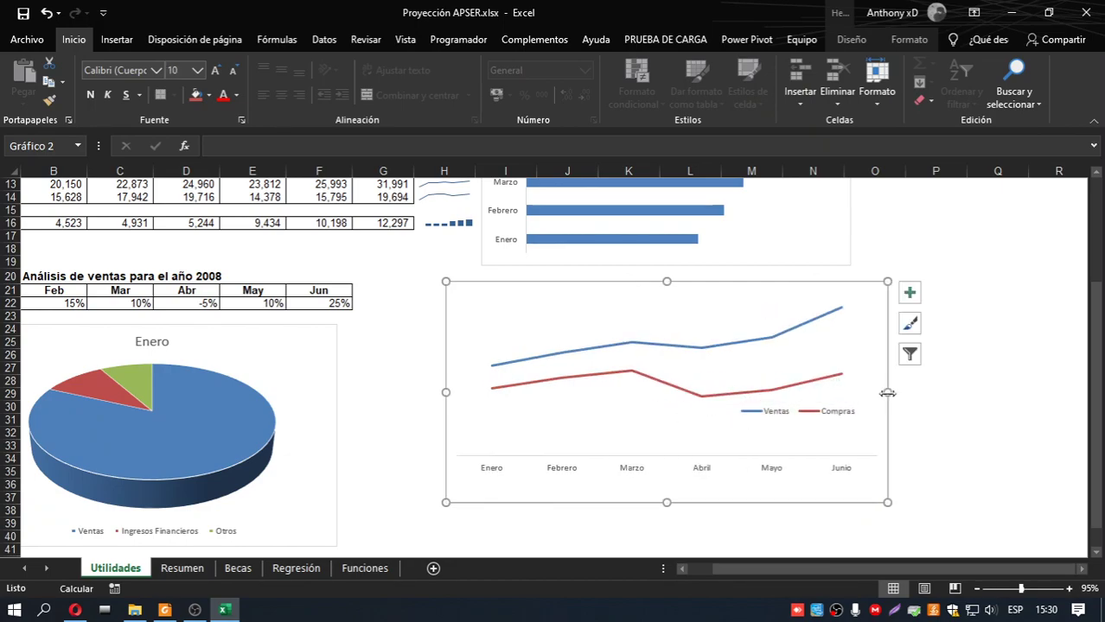
# Step: Resize the line chart's legend so Ventas and Compras stack vertically, and place it below the Compras line near Junio
pyautogui.click(742, 414)
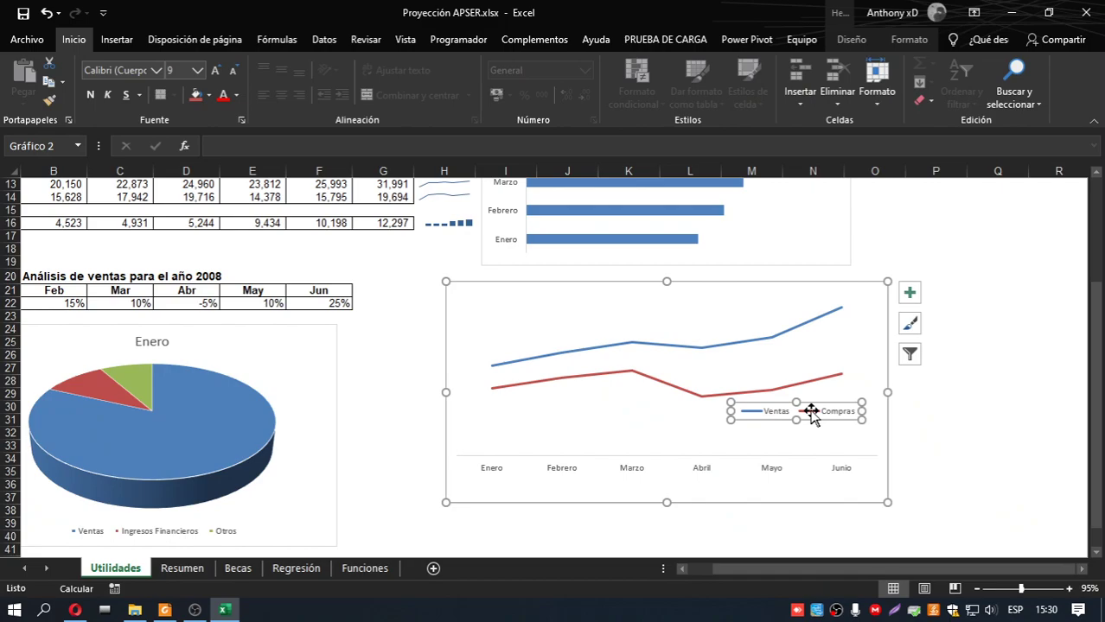
pyautogui.moveTo(796, 421); pyautogui.dragTo(795, 455)
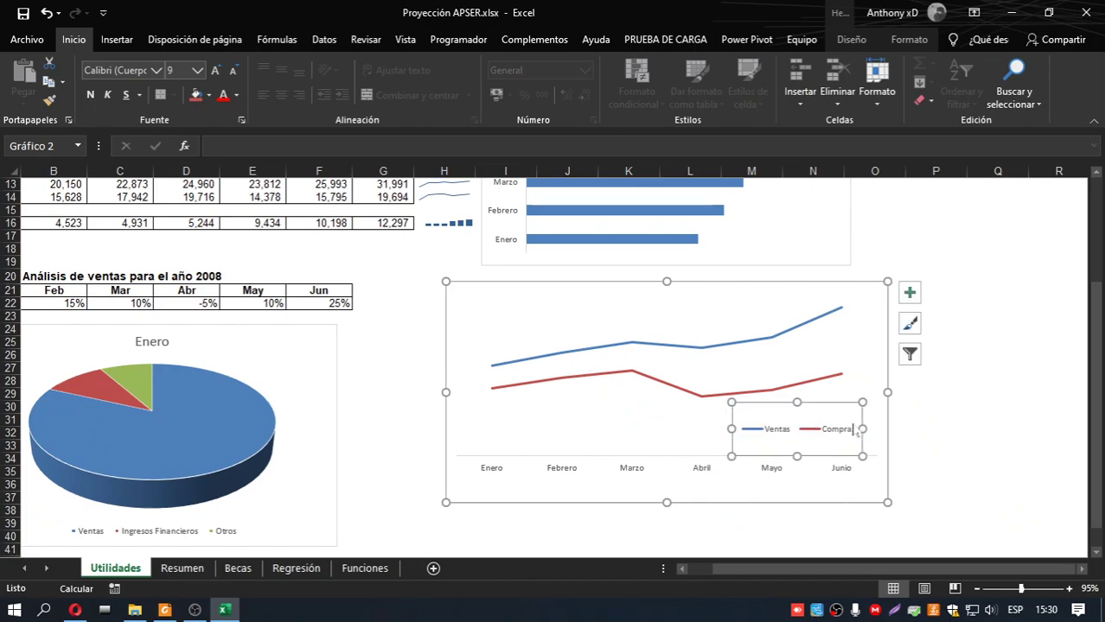
pyautogui.moveTo(862, 429); pyautogui.dragTo(791, 430)
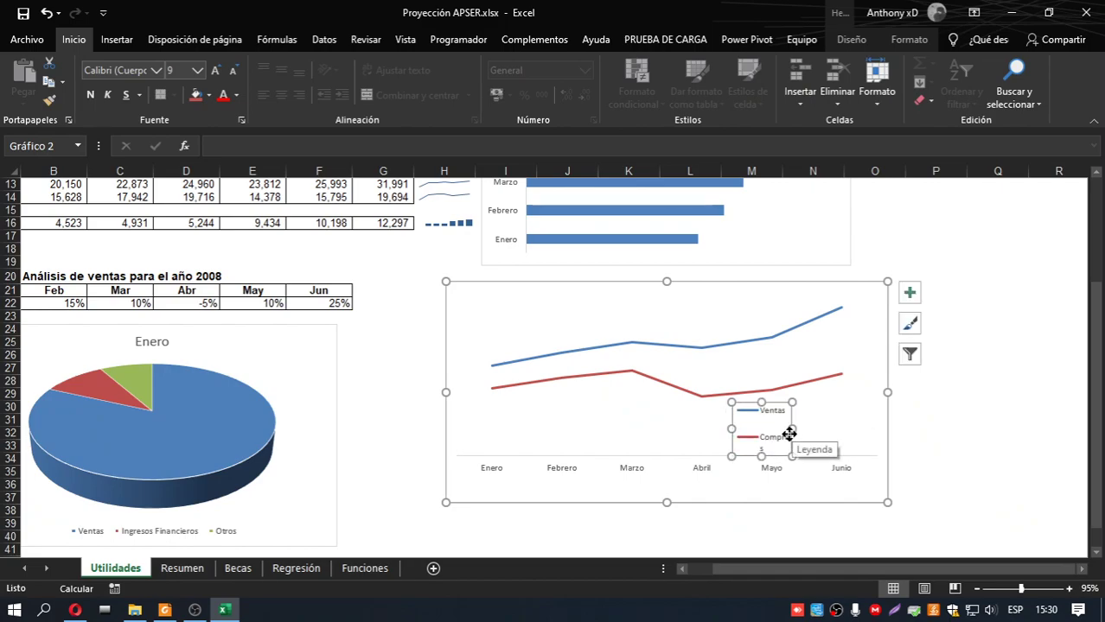
pyautogui.click(743, 413)
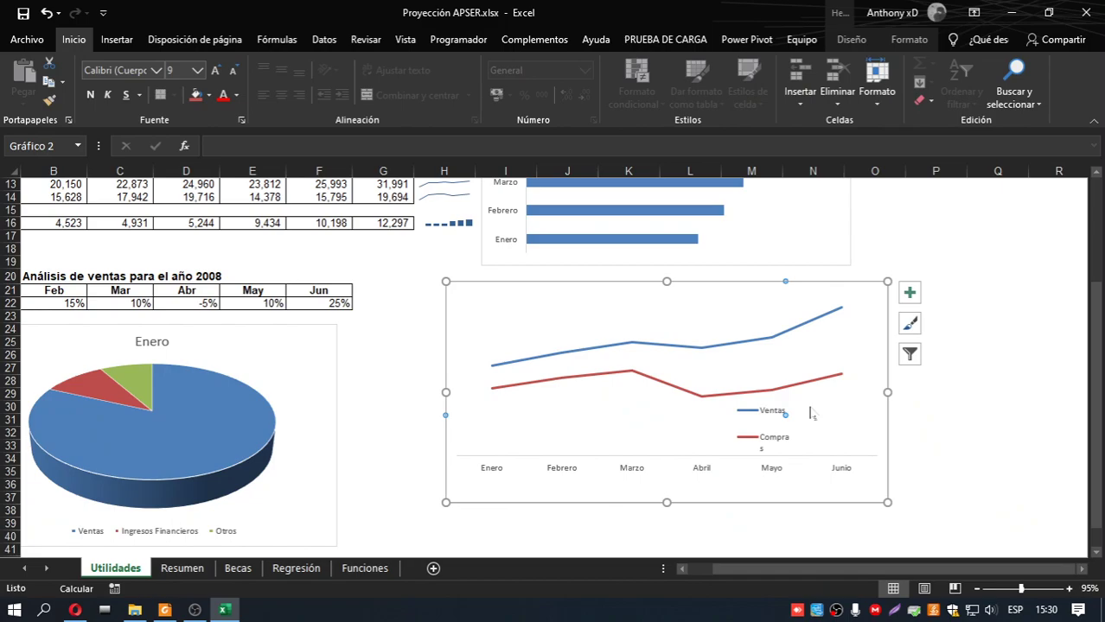
pyautogui.click(758, 416)
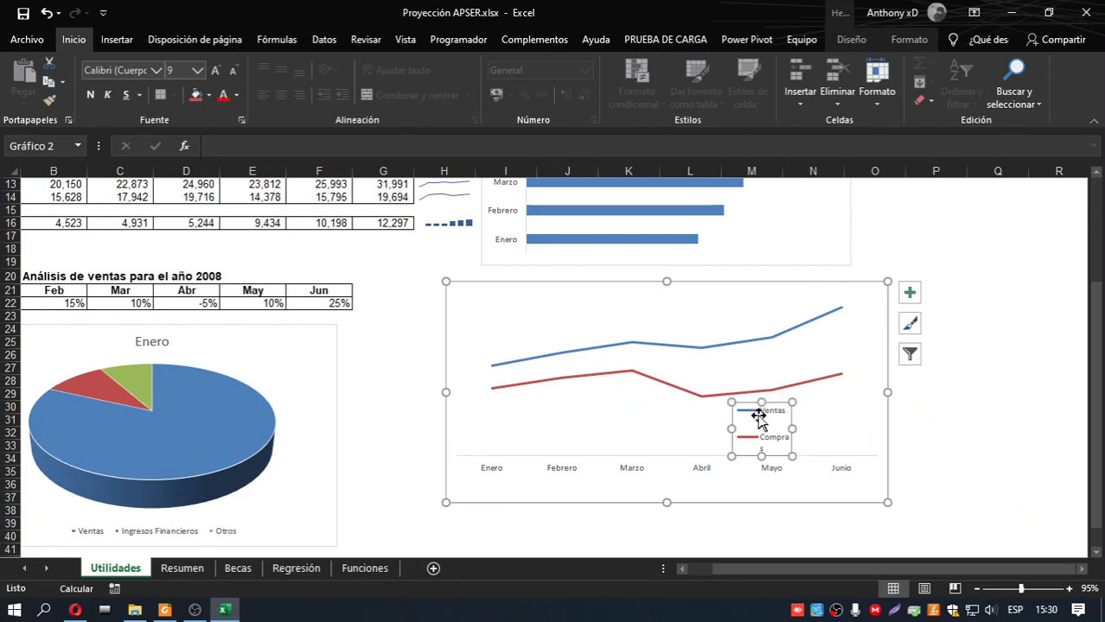
pyautogui.moveTo(755, 408); pyautogui.dragTo(835, 400)
pyautogui.hotkey('alt', 'Tab')
pyautogui.hotkey('alt', 'Tab')
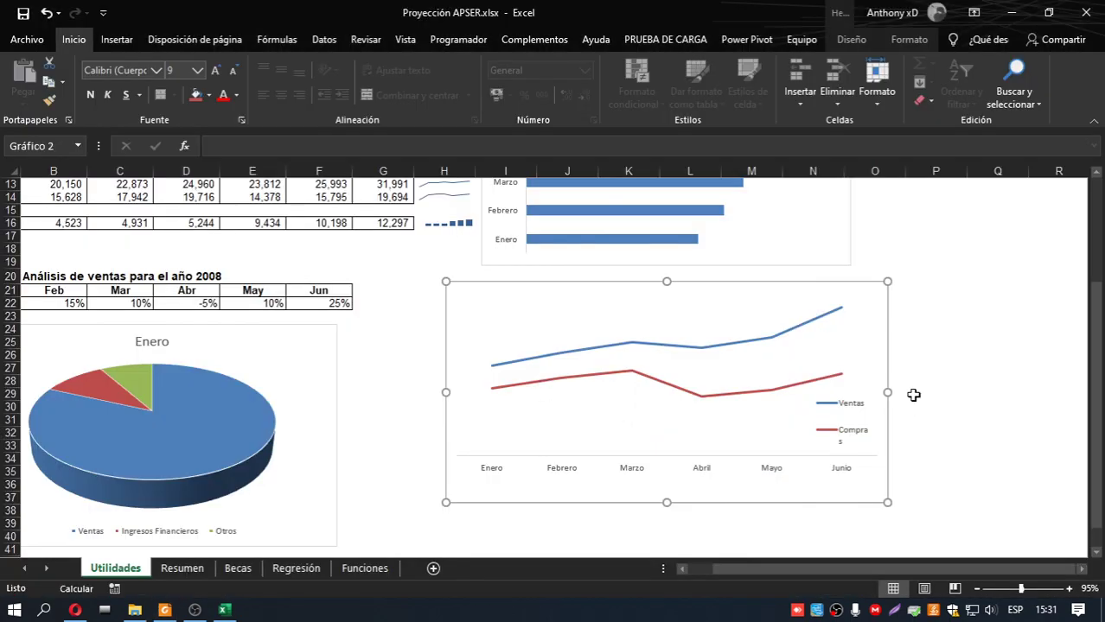
# Step: Move the line chart's stacked legend up between the Ventas and Compras lines at Junio
pyautogui.click(815, 380)
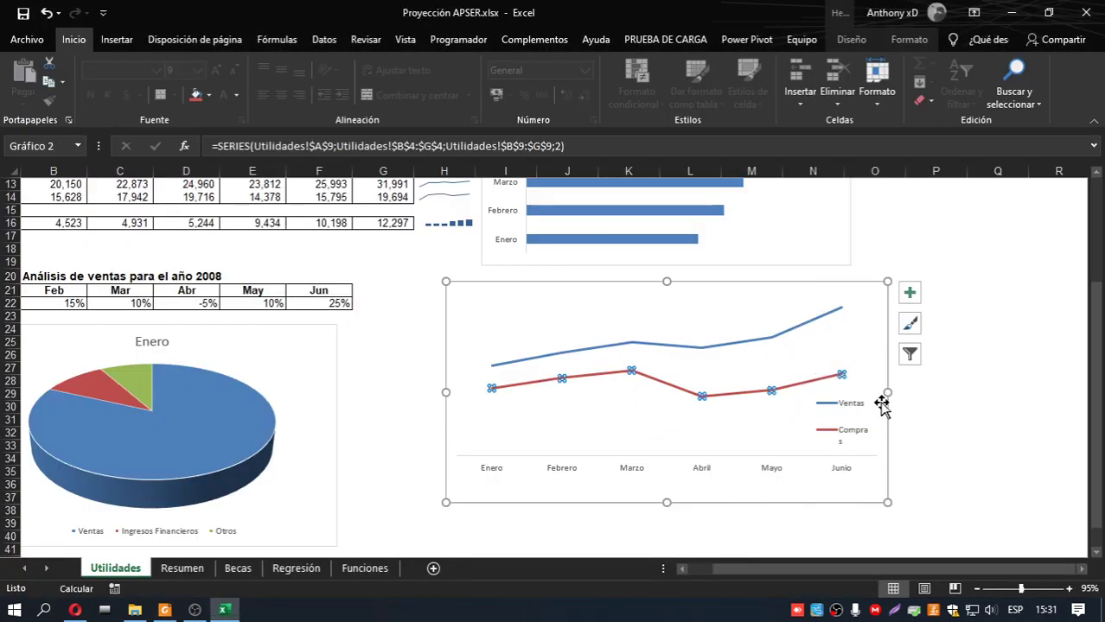
pyautogui.click(834, 405)
pyautogui.click(863, 403)
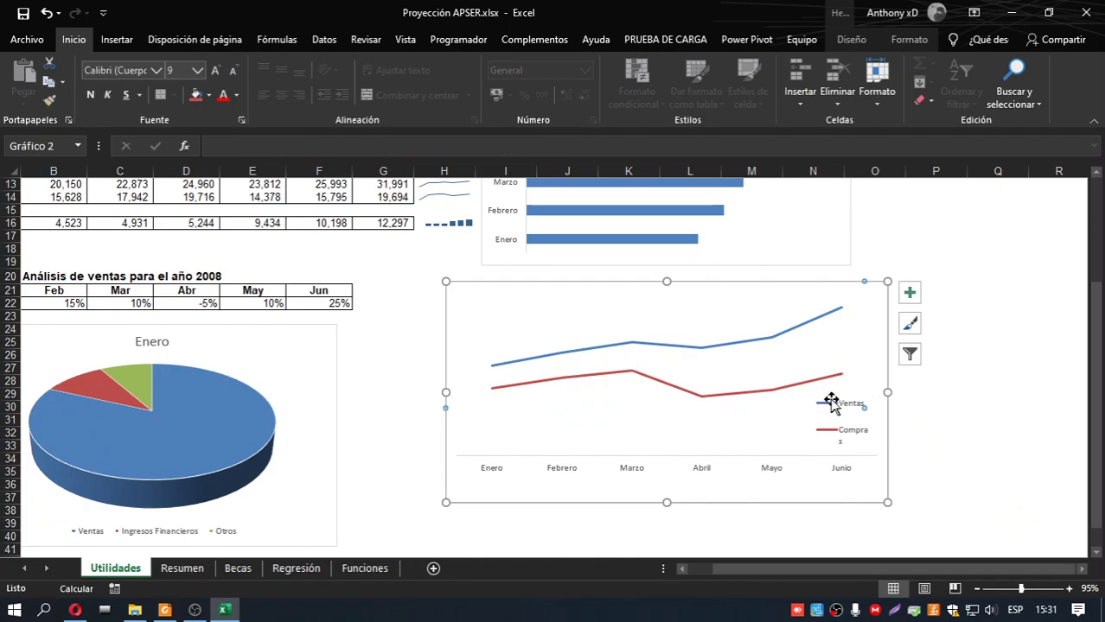
pyautogui.click(929, 407)
pyautogui.click(831, 416)
pyautogui.moveTo(826, 395); pyautogui.dragTo(844, 320)
pyautogui.click(837, 453)
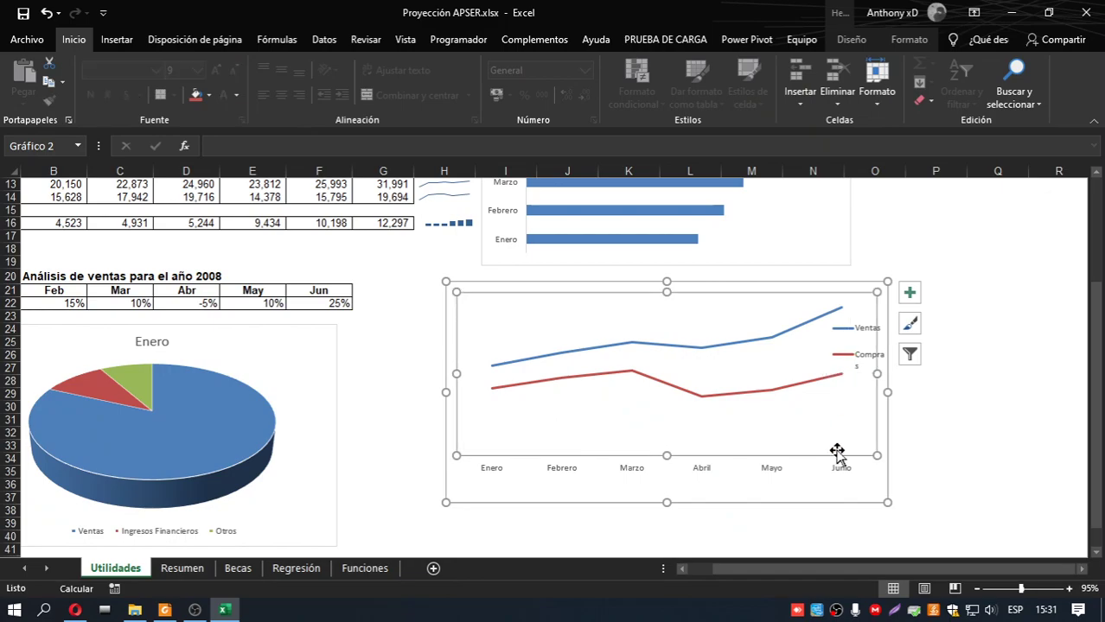
pyautogui.click(832, 330)
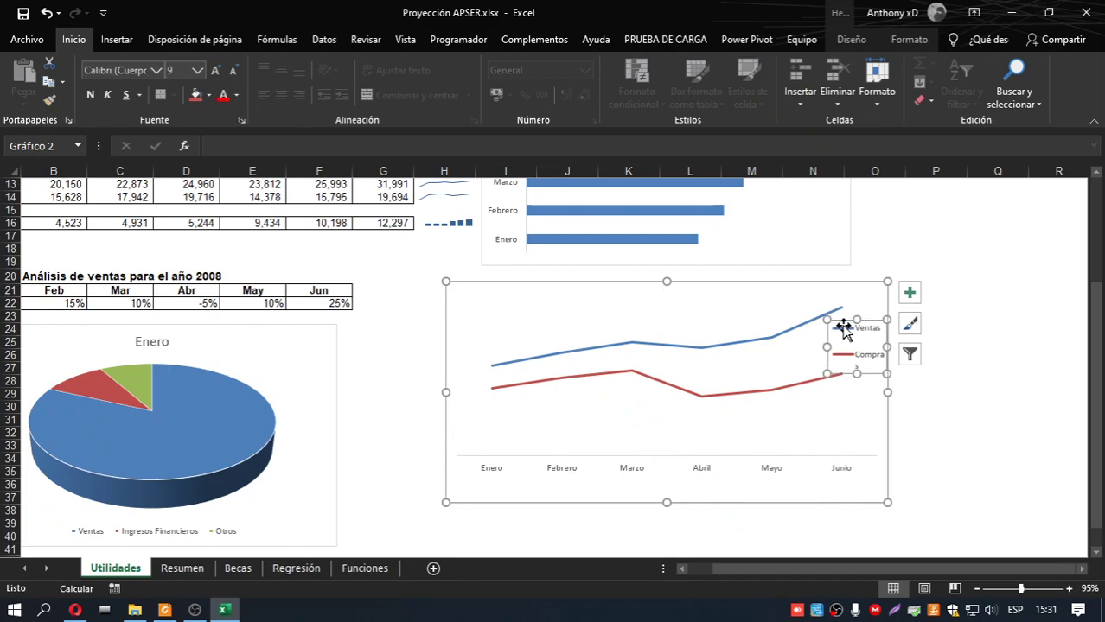
pyautogui.moveTo(841, 318); pyautogui.dragTo(834, 320)
# Step: Narrow the line chart's plot area slightly, widen the chart into column P, and place the legend beyond the Junio end of the lines
pyautogui.click(841, 424)
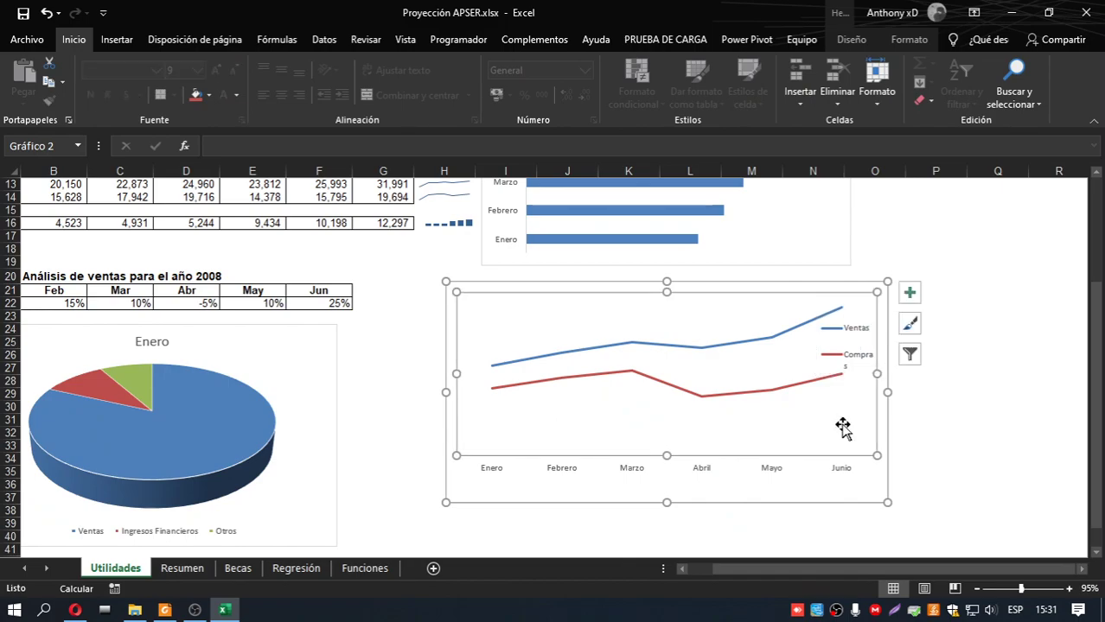
pyautogui.moveTo(876, 373)
pyautogui.mouseDown()
pyautogui.moveTo(949, 391)
pyautogui.moveTo(870, 370)
pyautogui.mouseUp()
pyautogui.click(895, 375)
pyautogui.click(893, 350)
pyautogui.moveTo(899, 322); pyautogui.dragTo(903, 340)
pyautogui.click(969, 406)
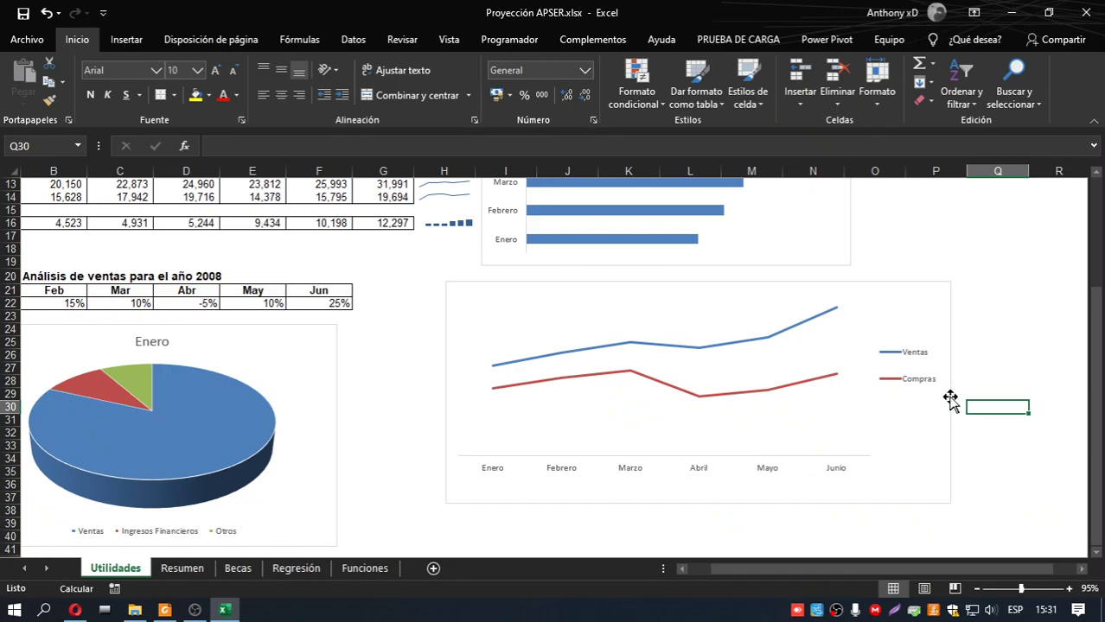
# Step: Compare the line chart and the Enero pie chart with the samples in point 2 of the Foxit Reader guide
pyautogui.hotkey('alt', 'Tab')
pyautogui.hotkey('alt', 'Tab')
pyautogui.hotkey('alt', 'Tab')
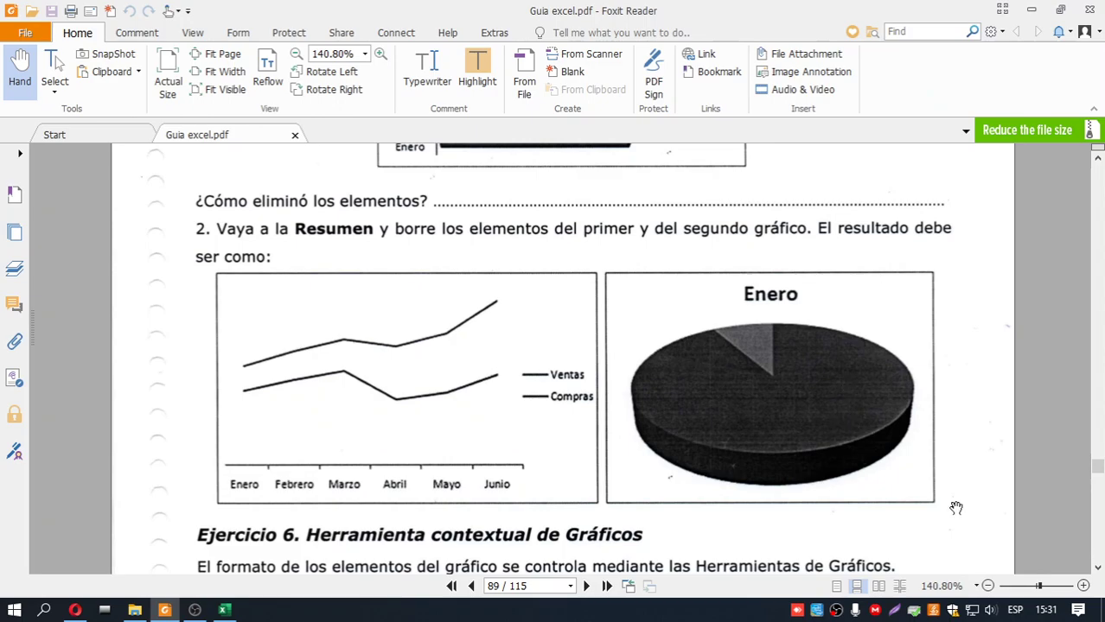
pyautogui.hotkey('alt', 'Tab')
pyautogui.click(266, 403)
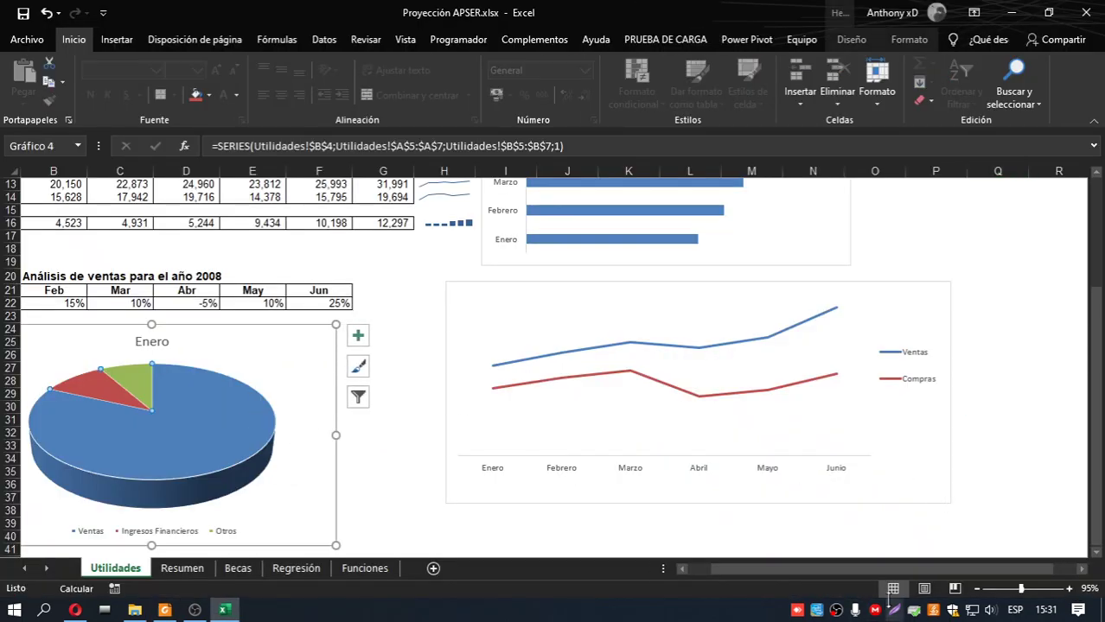
pyautogui.moveTo(881, 569); pyautogui.dragTo(871, 569)
pyautogui.hotkey('alt', 'Tab')
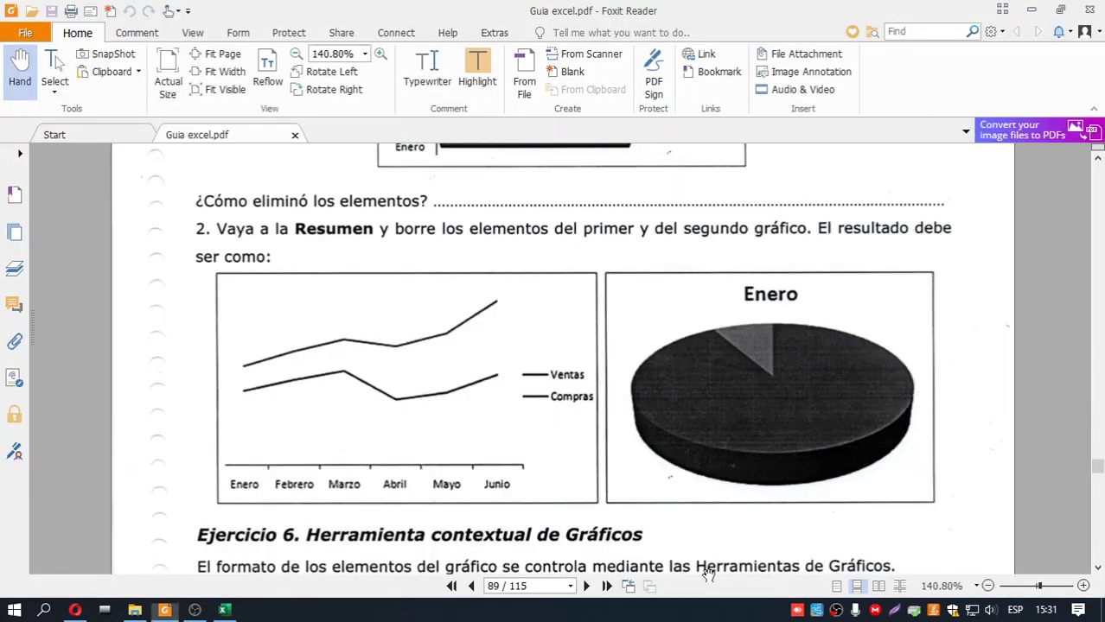
pyautogui.hotkey('alt', 'Tab')
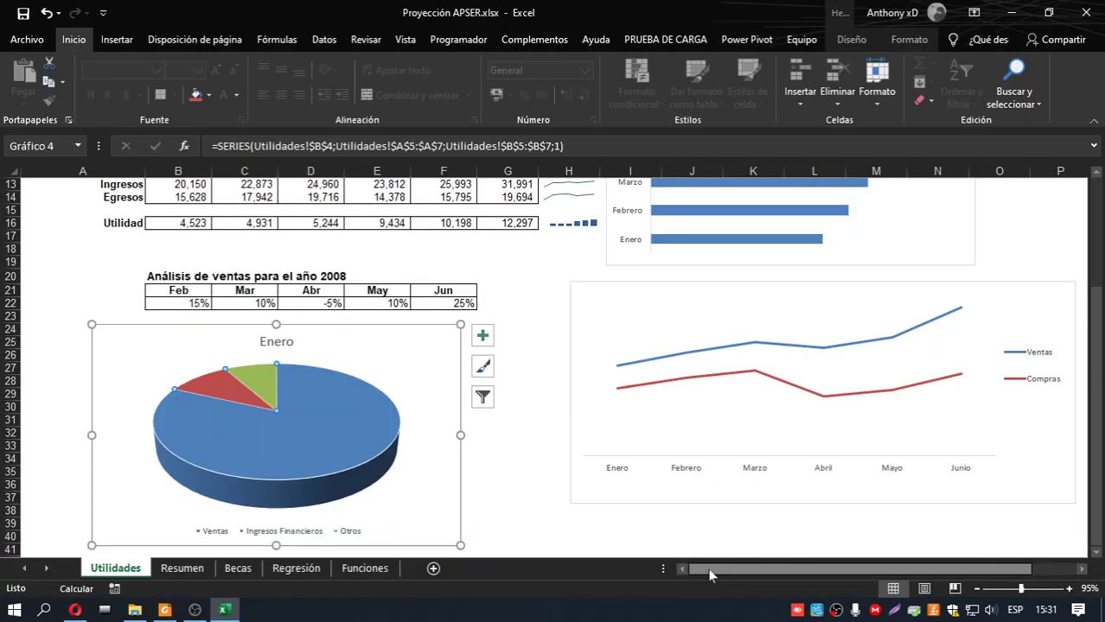
pyautogui.hotkey('alt', 'Tab')
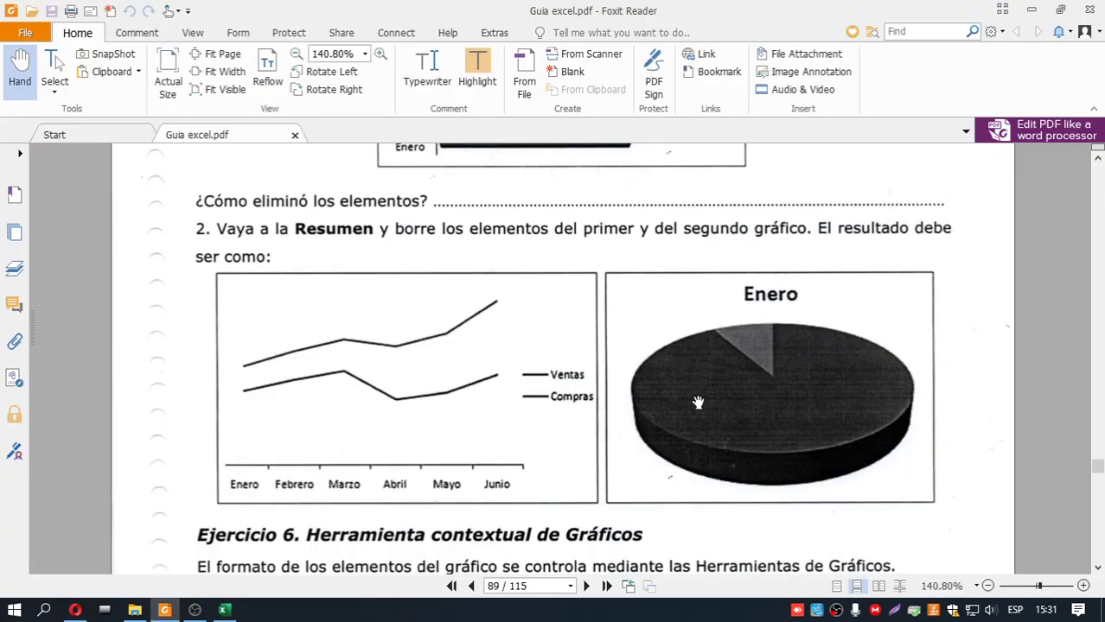
pyautogui.hotkey('alt', 'Tab')
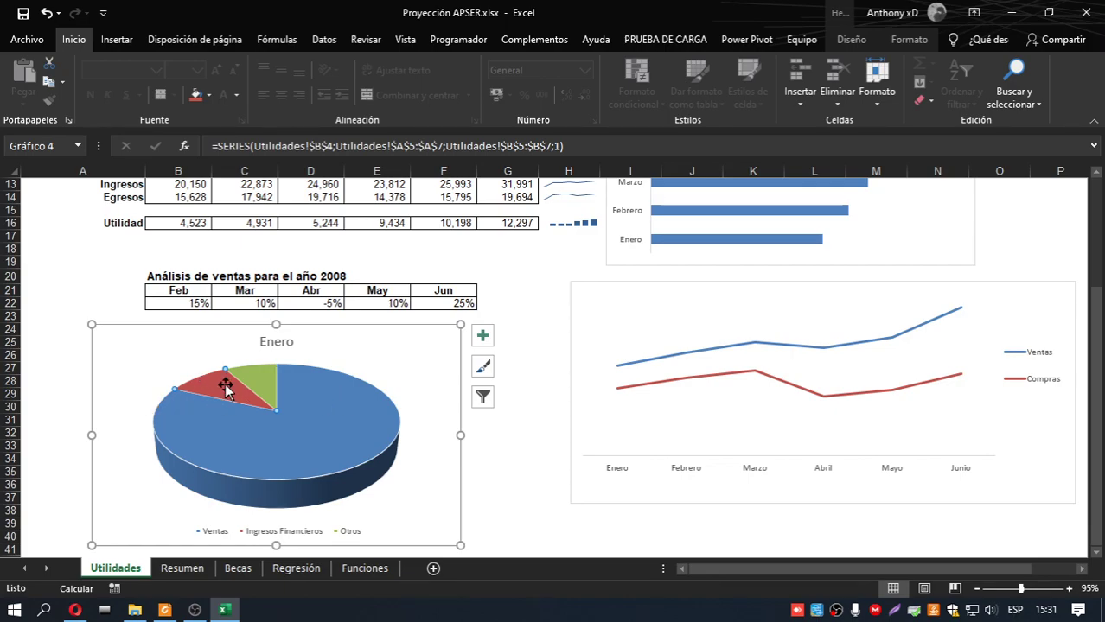
# Step: Try to delete a single slice from the Enero pie chart
pyautogui.press('Delete')
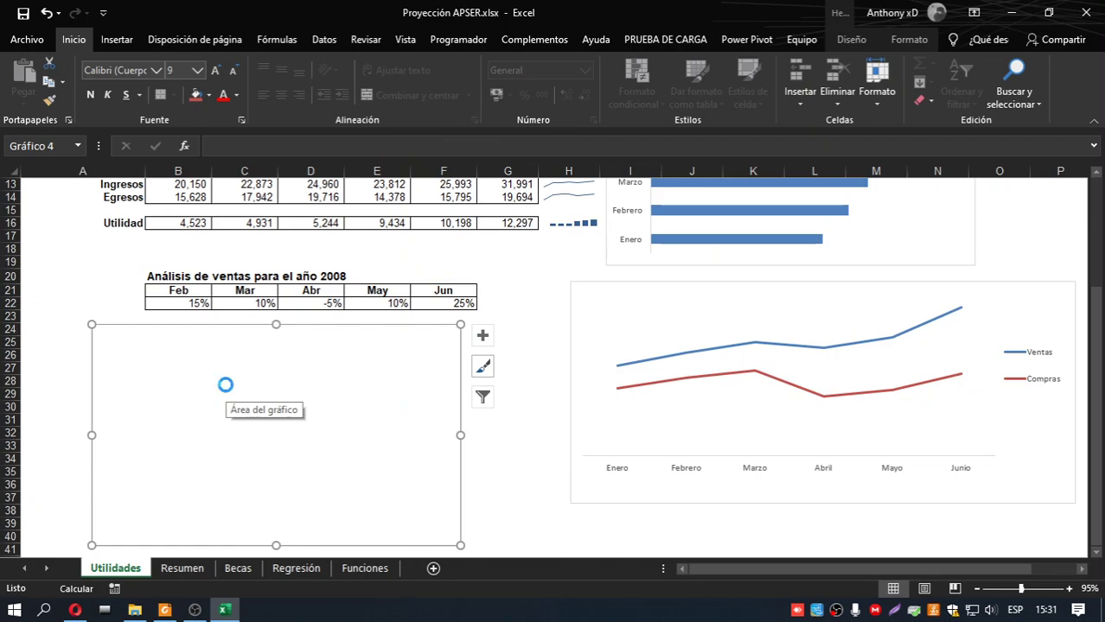
pyautogui.hotkey('ctrl', 'z')
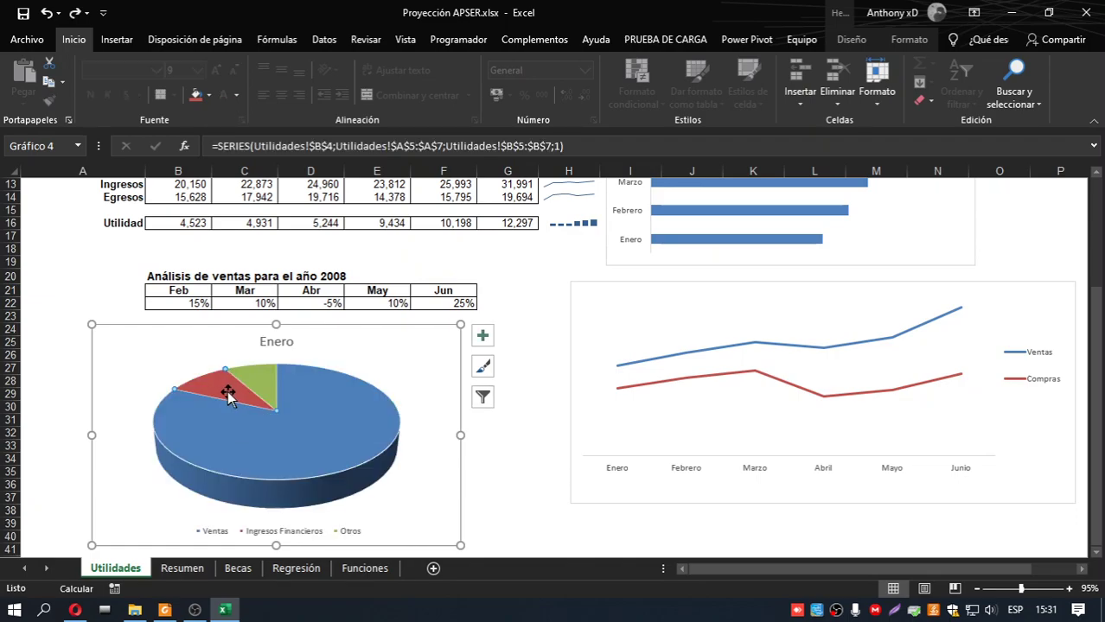
pyautogui.rightClick(228, 394)
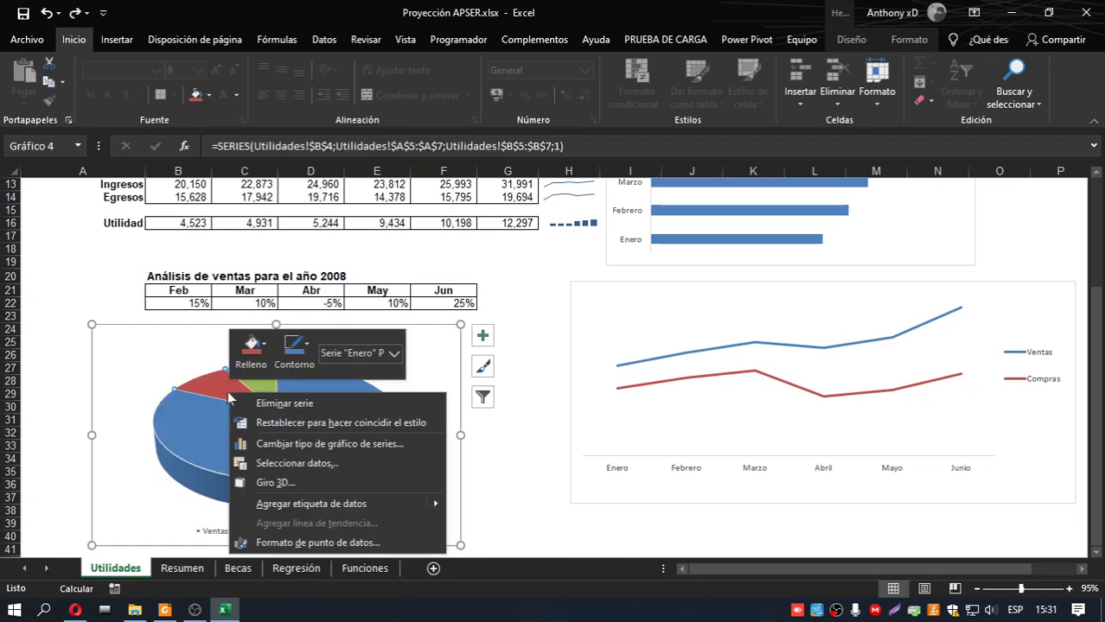
pyautogui.click(309, 410)
pyautogui.press('alt')
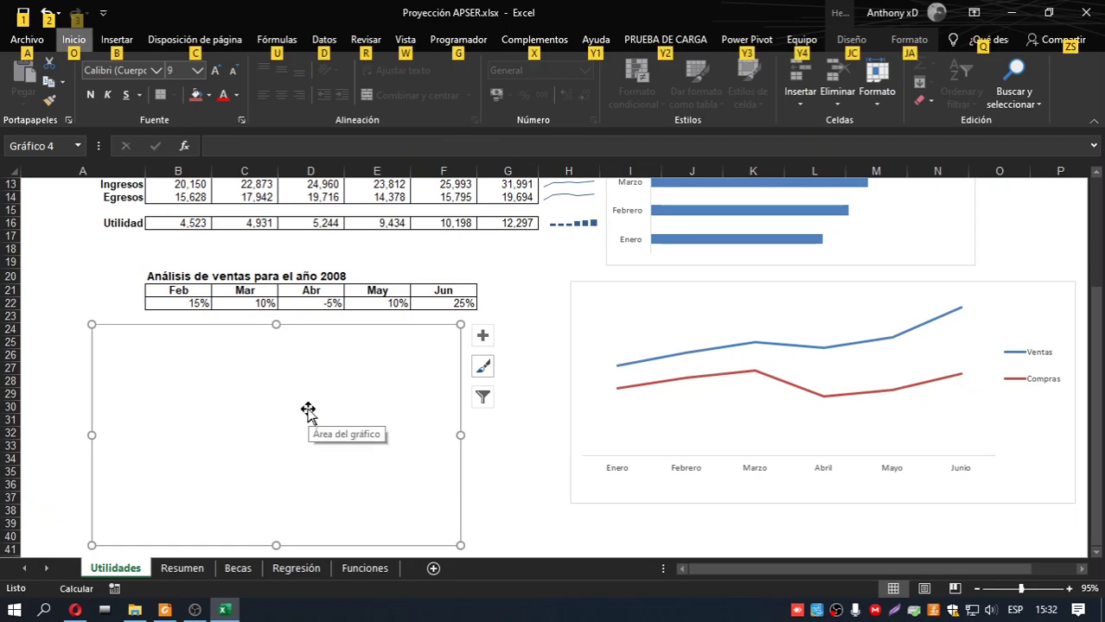
pyautogui.hotkey('ctrl', 'z')
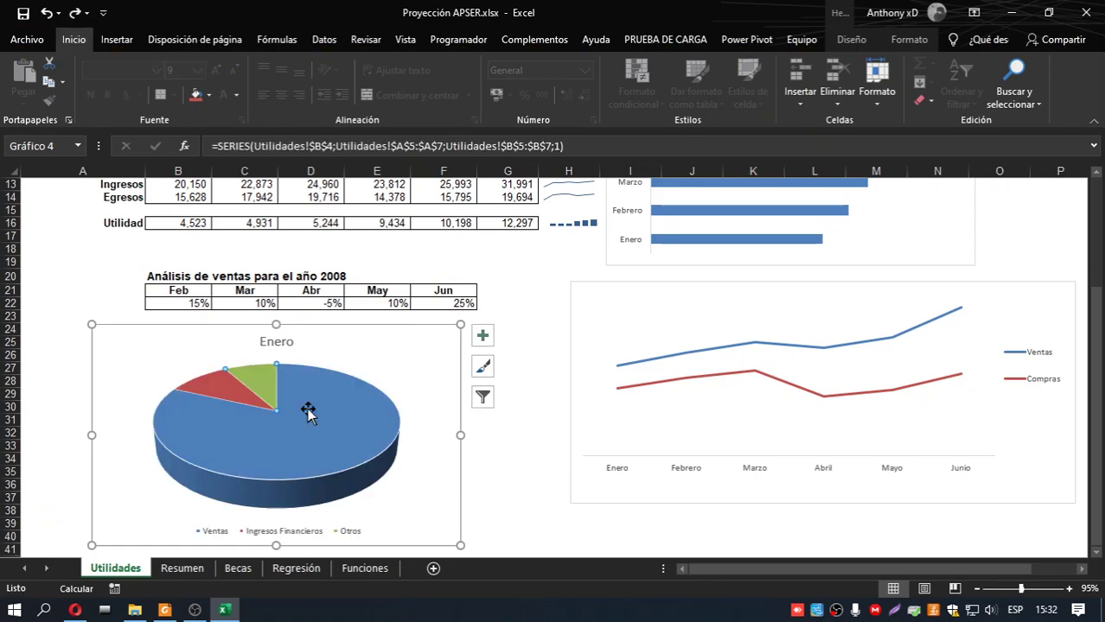
# Step: Filter the Otros category out of the Enero pie chart, keeping Ventas and Ingresos Financieros
pyautogui.click(257, 536)
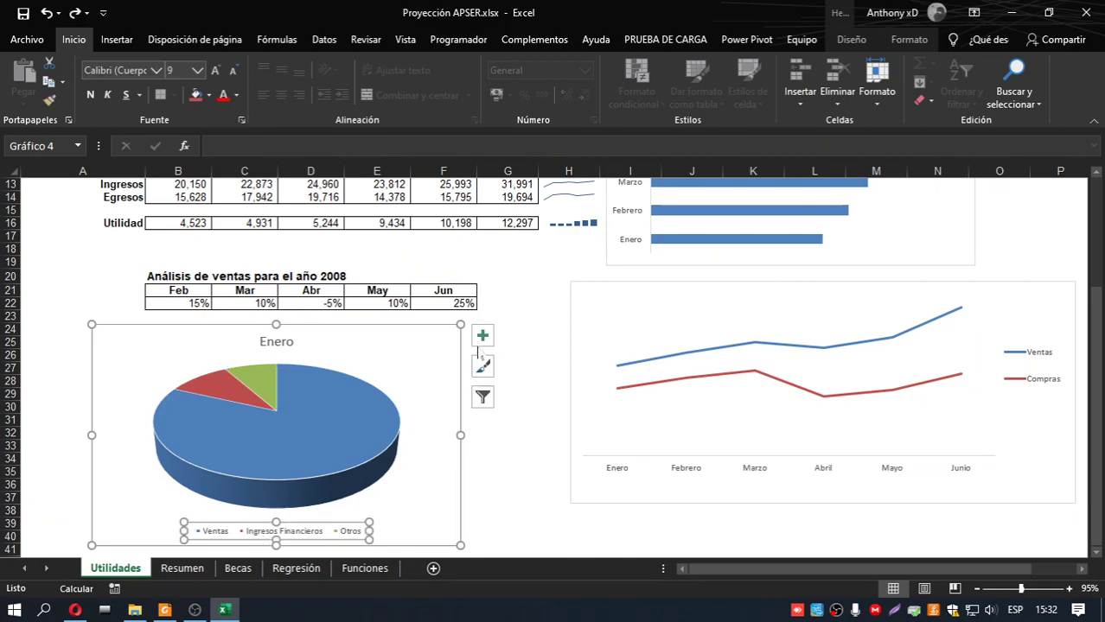
pyautogui.click(482, 397)
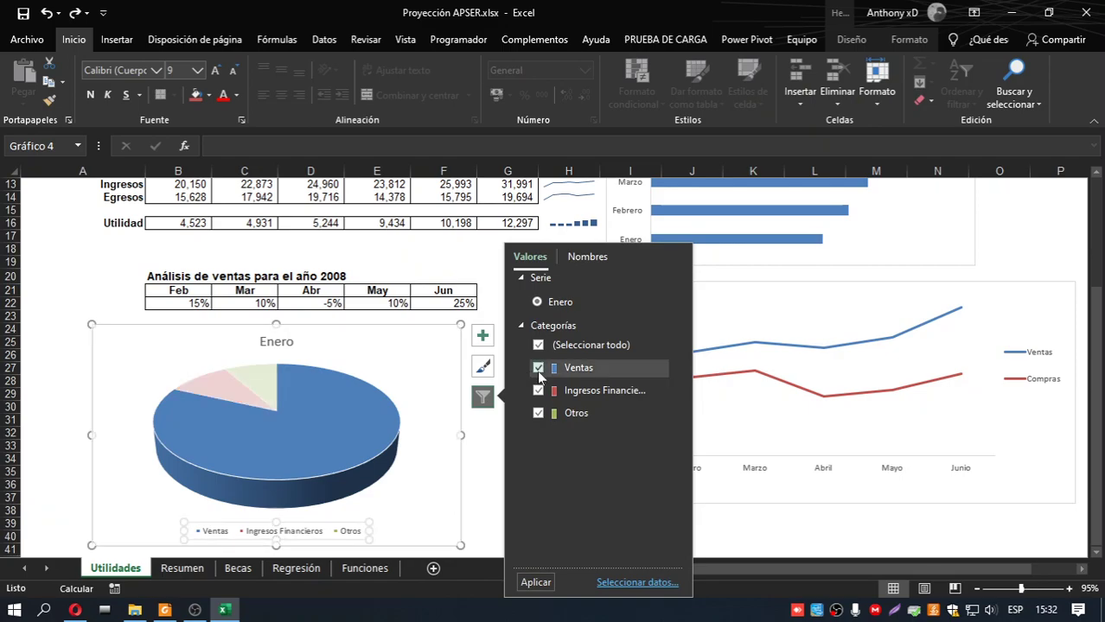
pyautogui.click(537, 414)
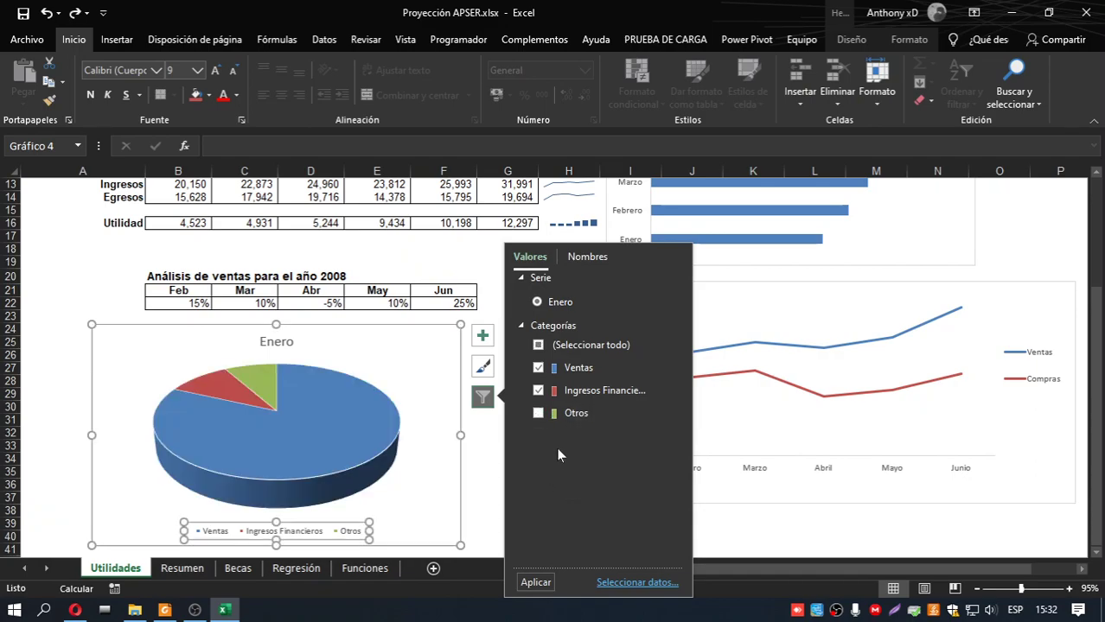
pyautogui.click(541, 585)
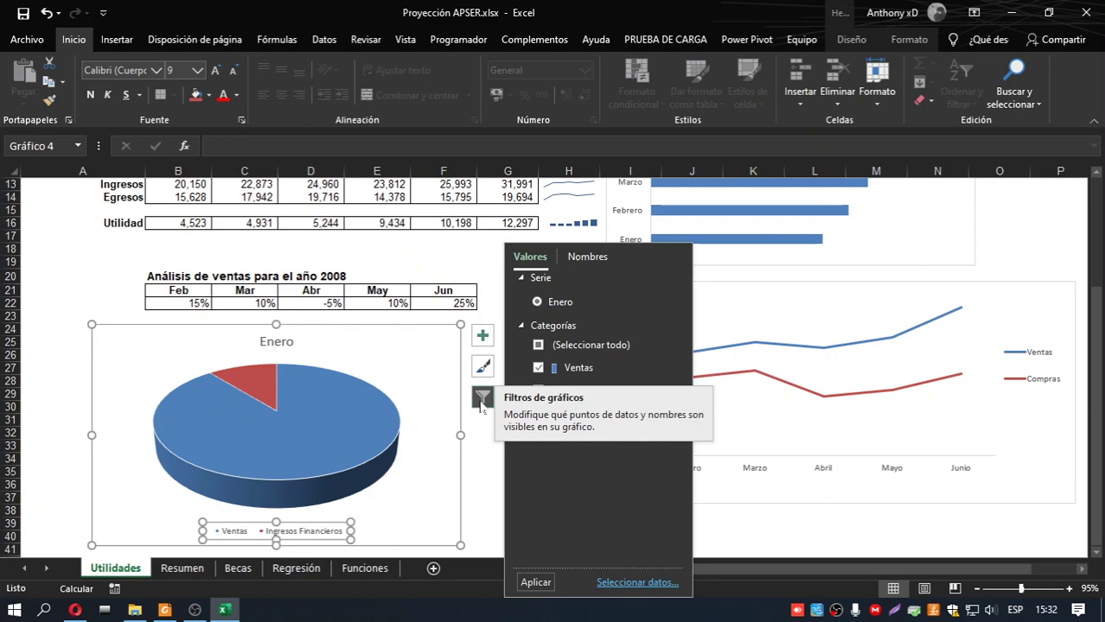
# Step: Read points 1 and 2 of Ejercicio 6 in the Foxit Reader guide and select the Ventas bar chart on the Utilidades sheet
pyautogui.hotkey('alt', 'Tab')
pyautogui.scroll(-6, 480, 407)
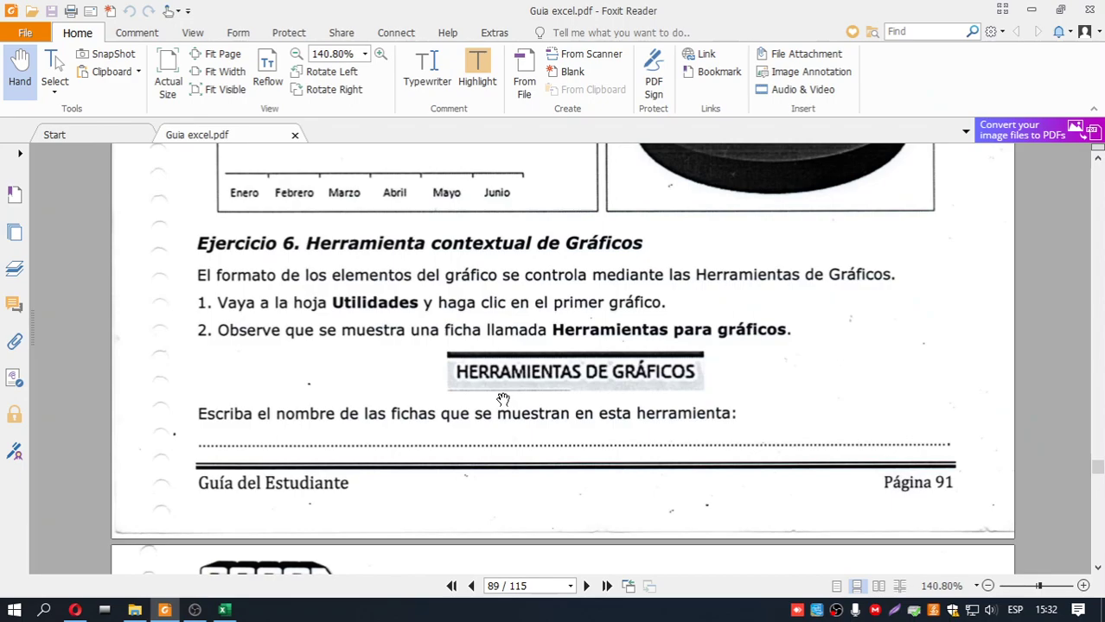
pyautogui.hotkey('alt', 'Tab')
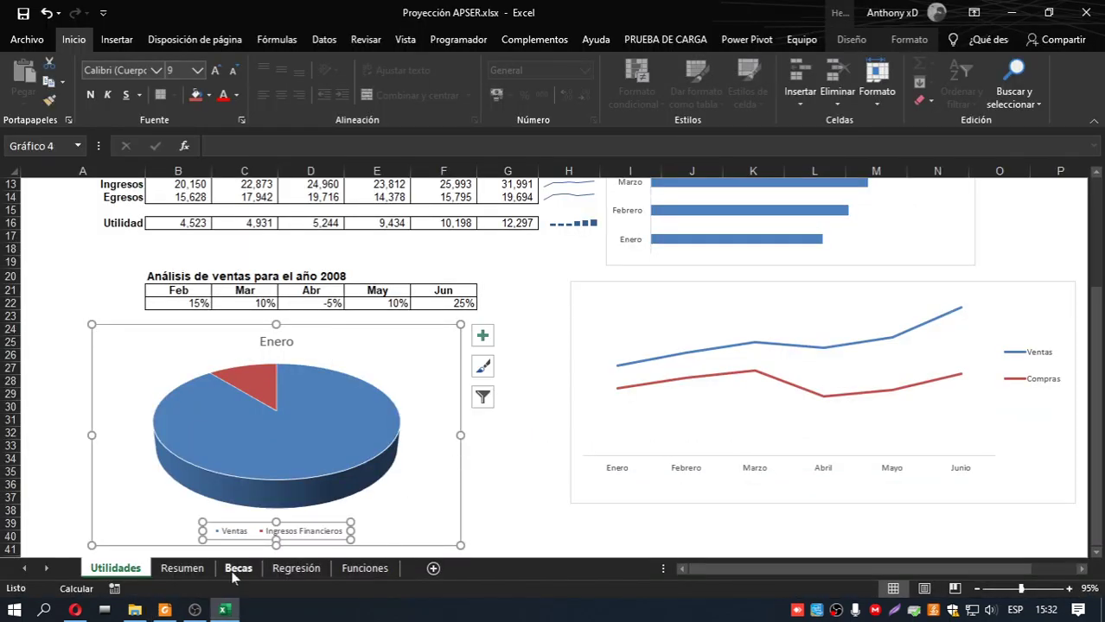
pyautogui.hotkey('alt', 'Tab')
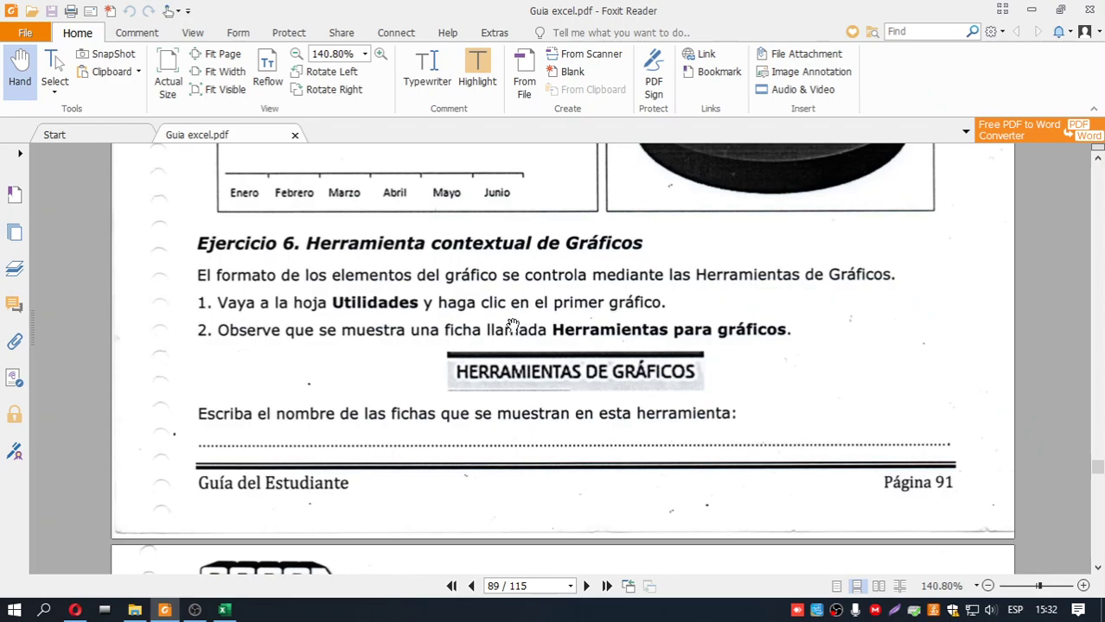
pyautogui.hotkey('alt', 'Tab')
pyautogui.scroll(3, 516, 357)
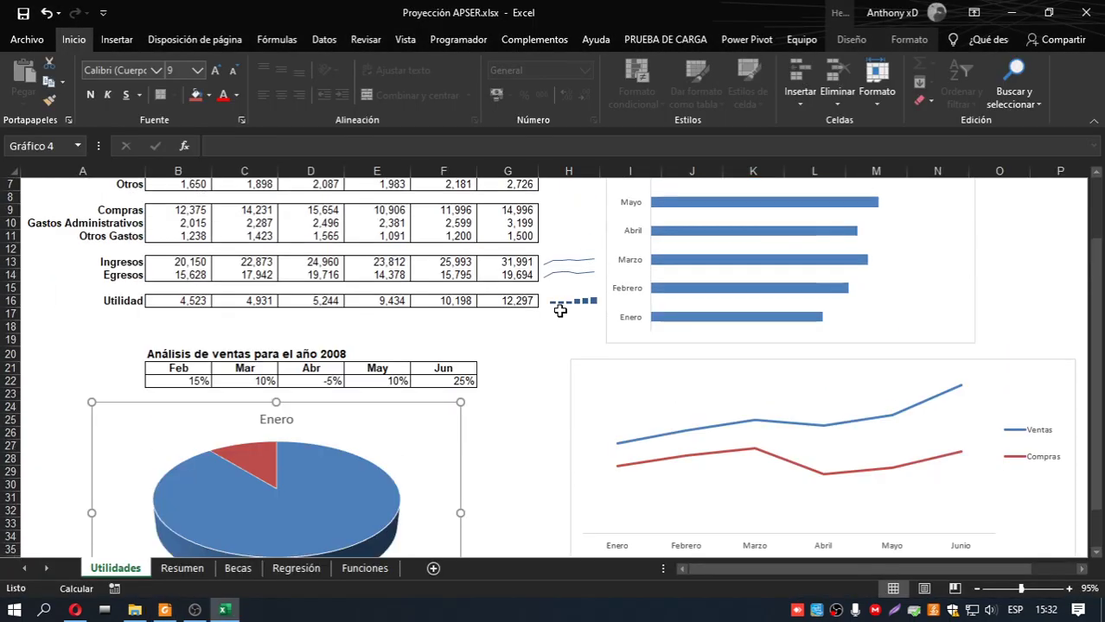
pyautogui.click(913, 302)
pyautogui.scroll(2, 913, 303)
# Step: Recheck point 2 of Ejercicio 6 and display the Formato chart tools for the whole Ventas bar chart
pyautogui.hotkey('alt', 'Tab')
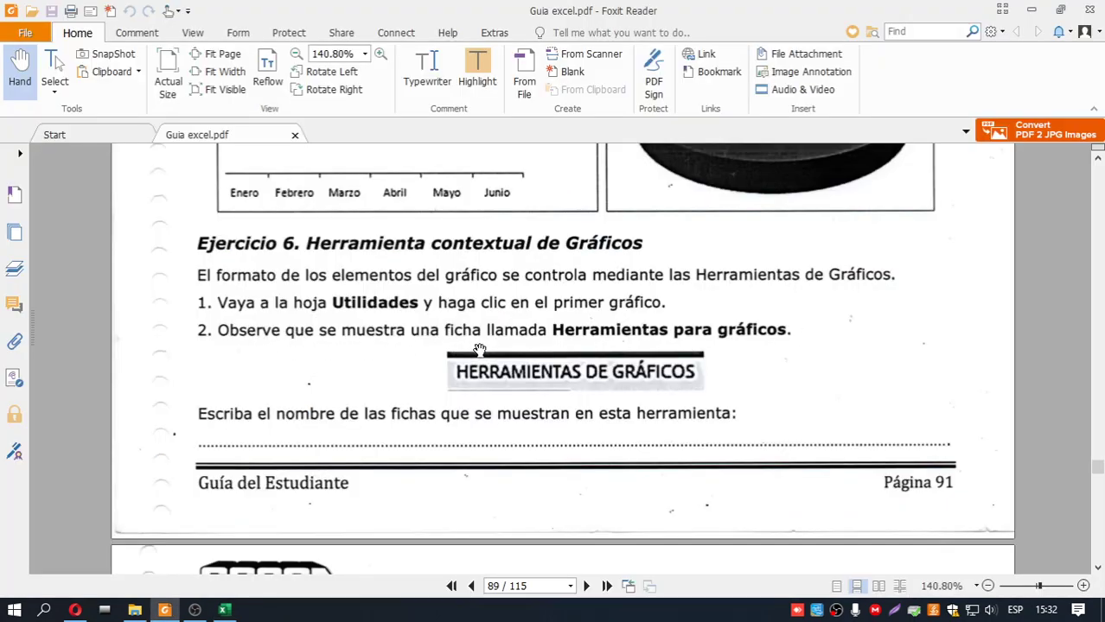
pyautogui.hotkey('alt', 'Tab')
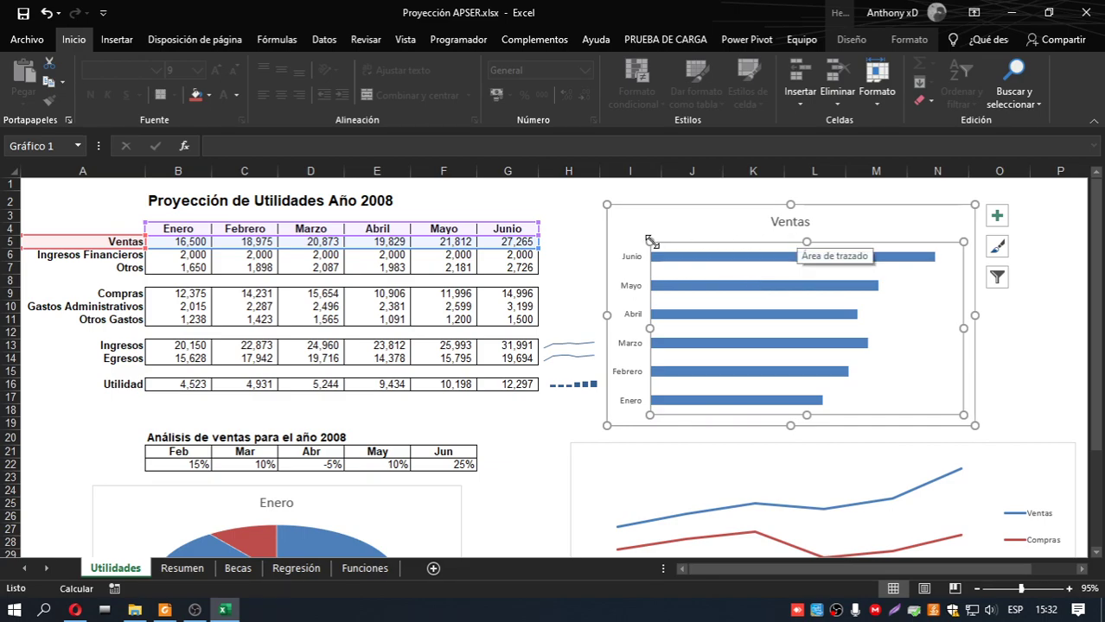
pyautogui.click(588, 241)
pyautogui.click(668, 216)
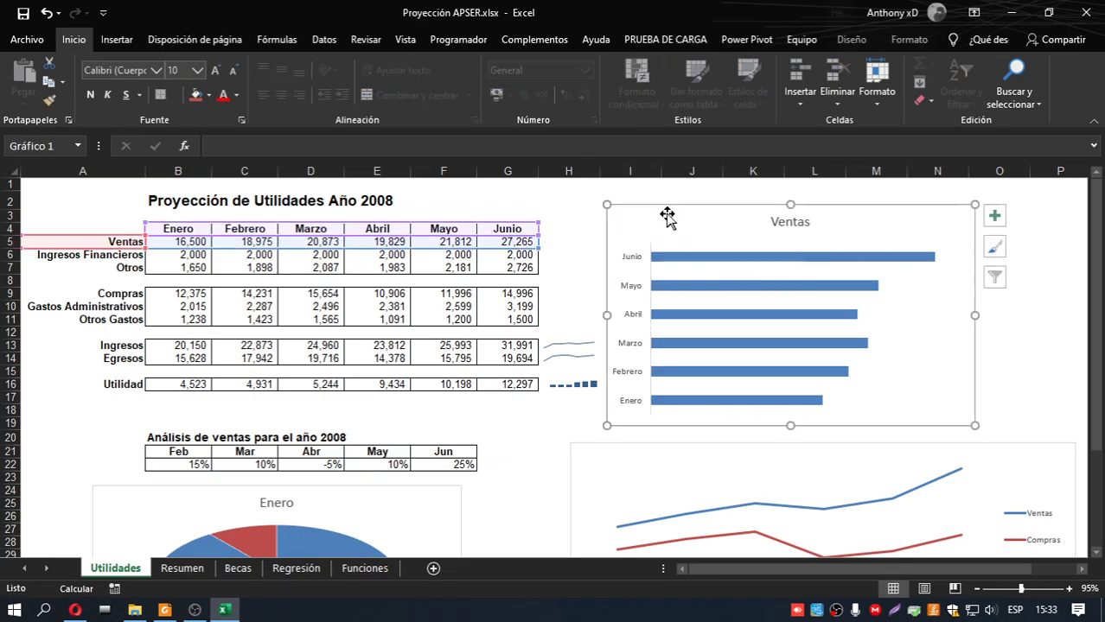
pyautogui.click(908, 40)
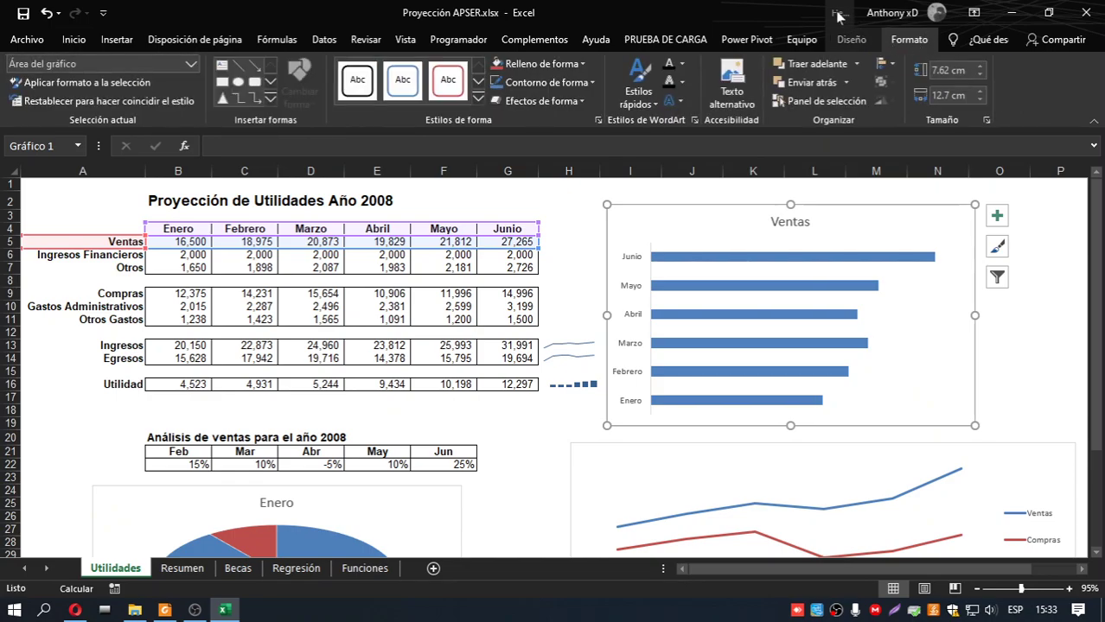
# Step: Review the Diseño chart styles and the Formato shape styles available for the Ventas bar chart
pyautogui.hotkey('alt', 'Tab')
pyautogui.hotkey('alt', 'Tab')
pyautogui.hotkey('alt', 'Tab')
pyautogui.hotkey('alt', 'Tab')
pyautogui.click(856, 41)
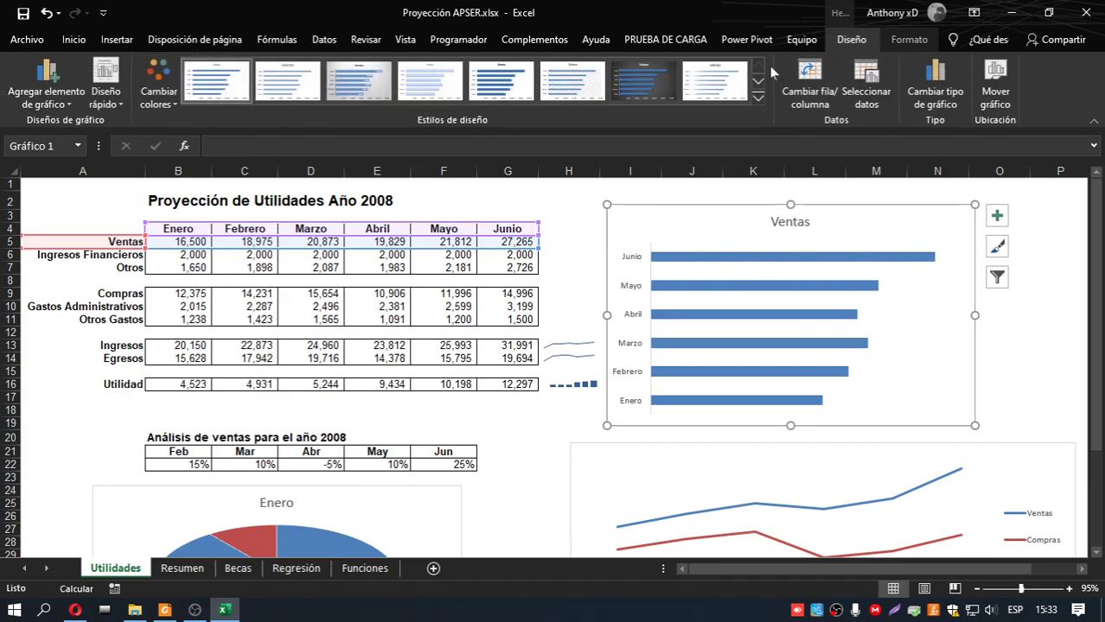
pyautogui.click(759, 100)
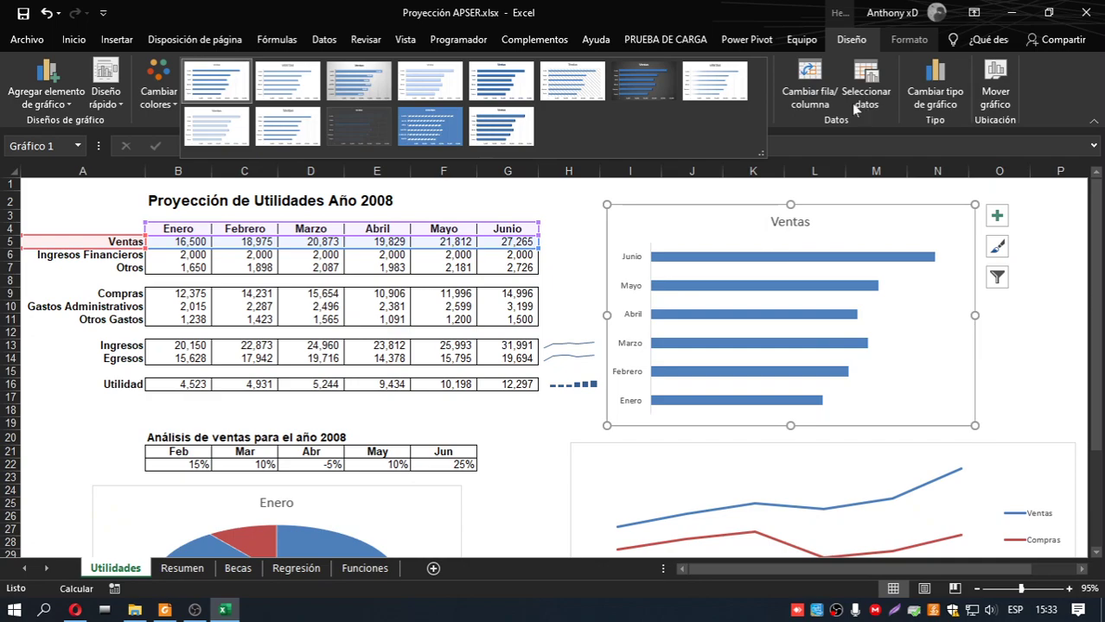
pyautogui.click(895, 53)
pyautogui.click(902, 43)
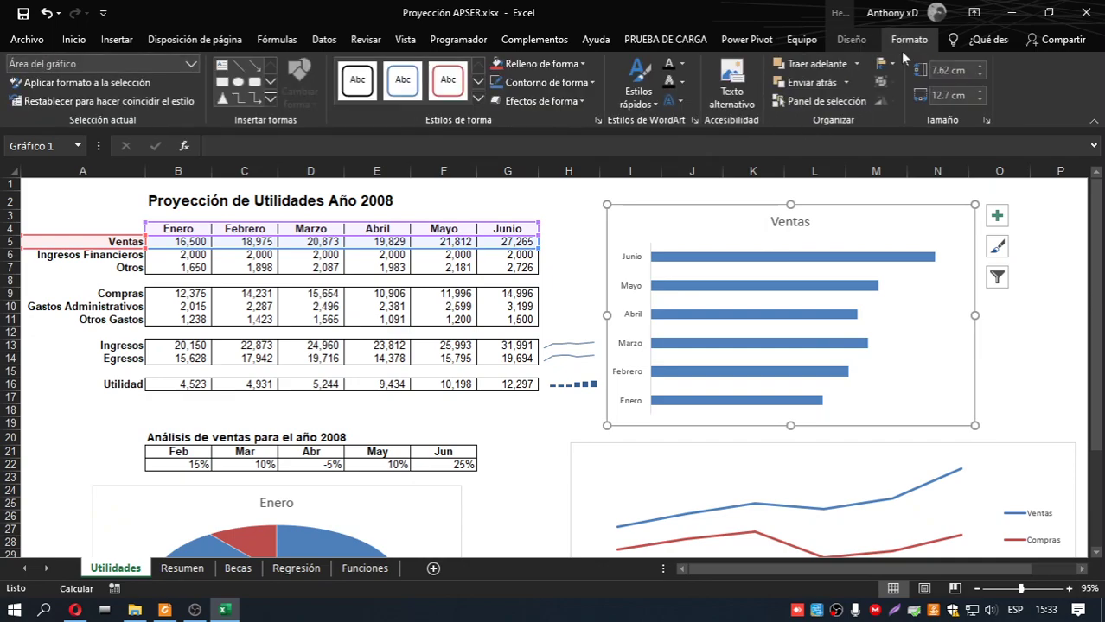
pyautogui.click(477, 97)
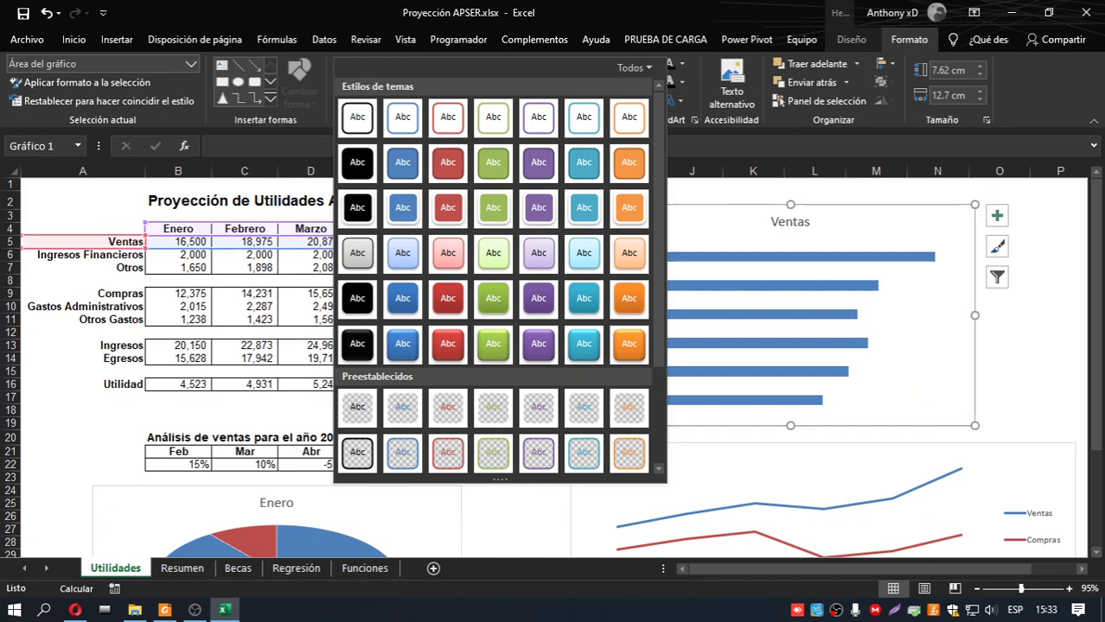
pyautogui.press('Escape')
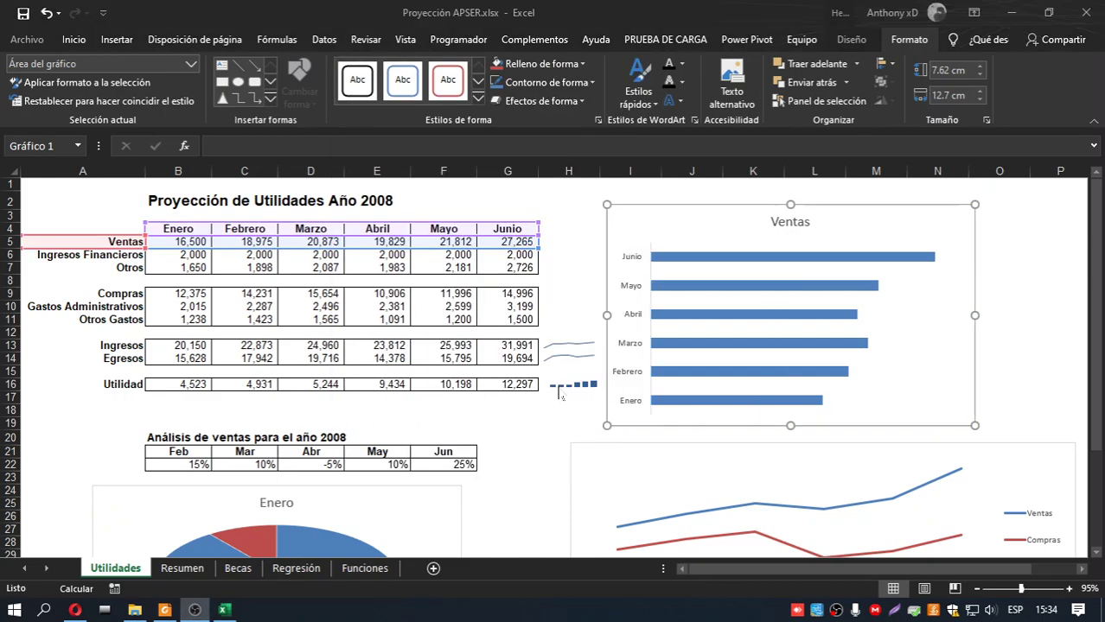
# Step: Recheck the Ejercicio 6 question in the Foxit Reader guide and compare Excel's chart tools with the Ventas bar chart selected and deselected
pyautogui.click(540, 427)
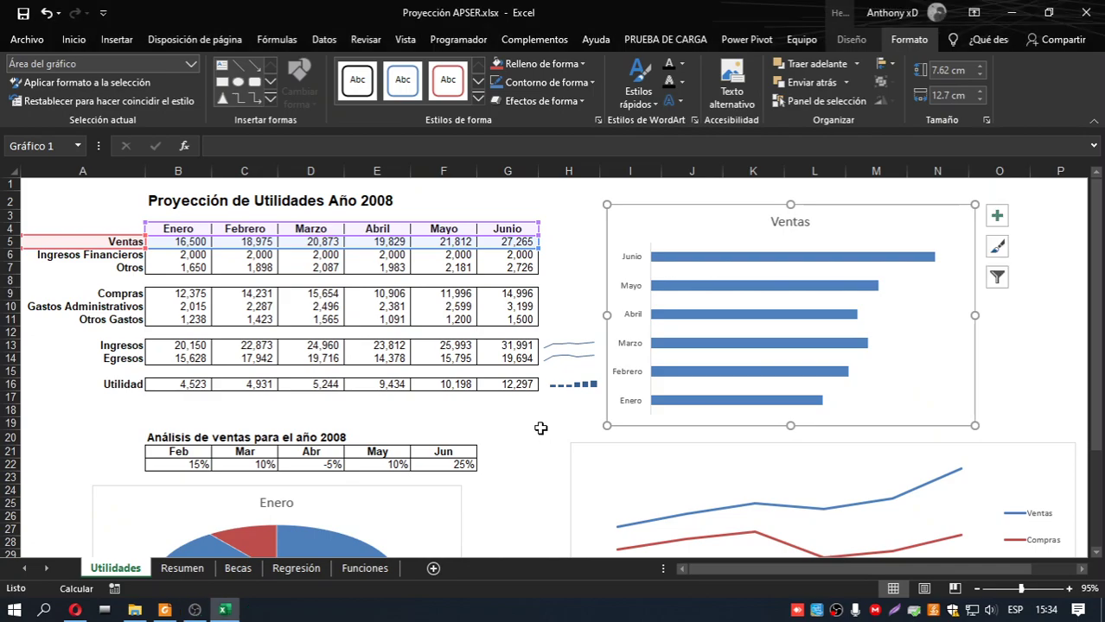
pyautogui.click(168, 610)
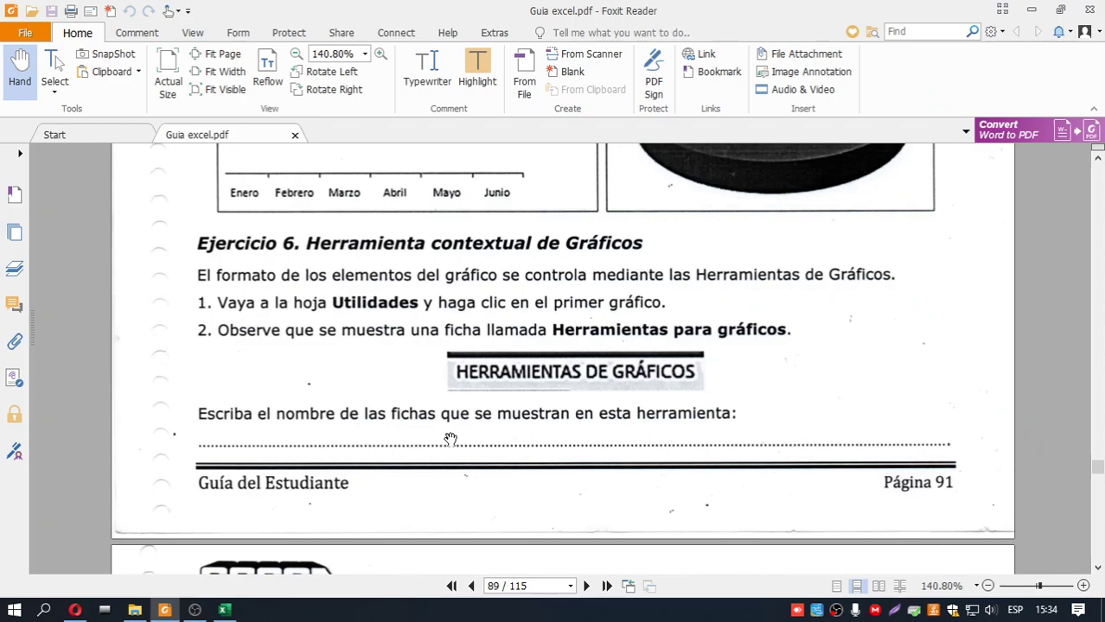
pyautogui.click(224, 610)
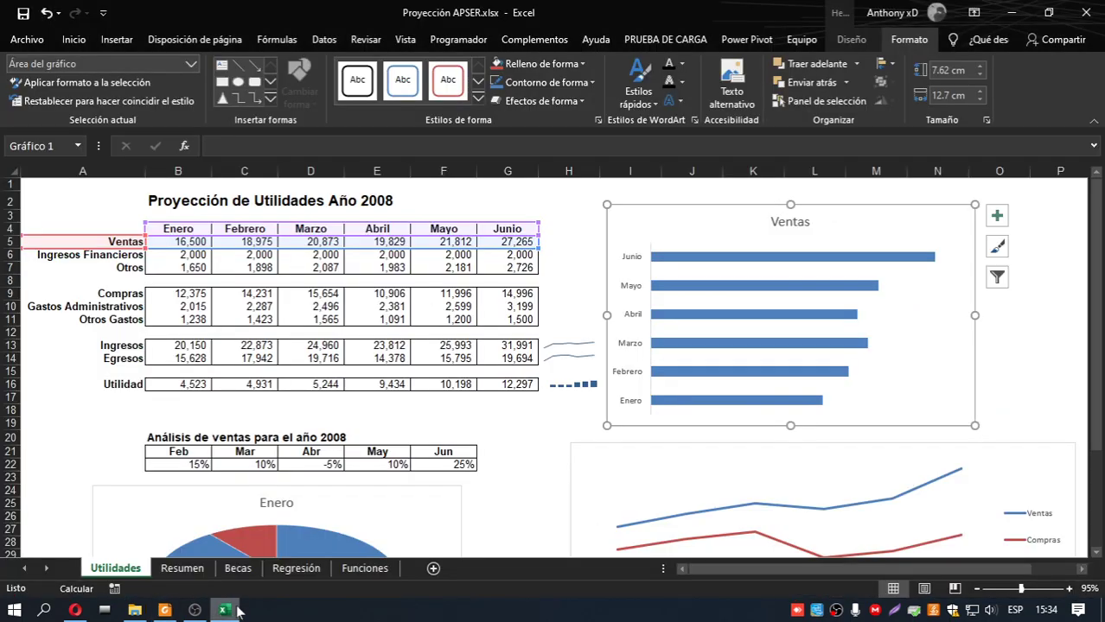
pyautogui.click(854, 40)
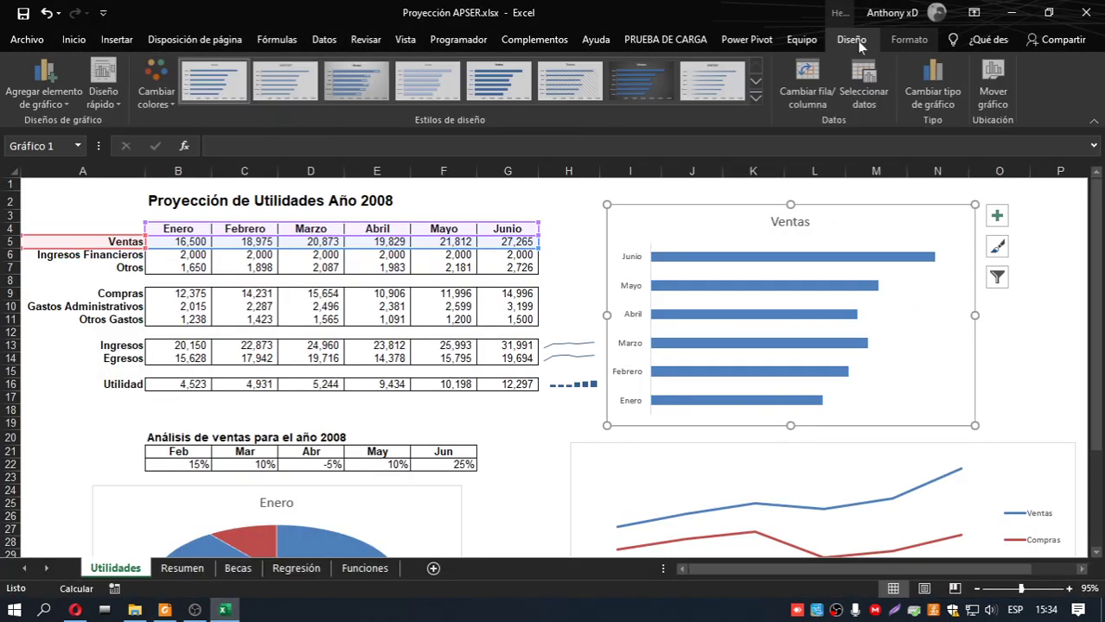
pyautogui.click(920, 41)
pyautogui.click(377, 409)
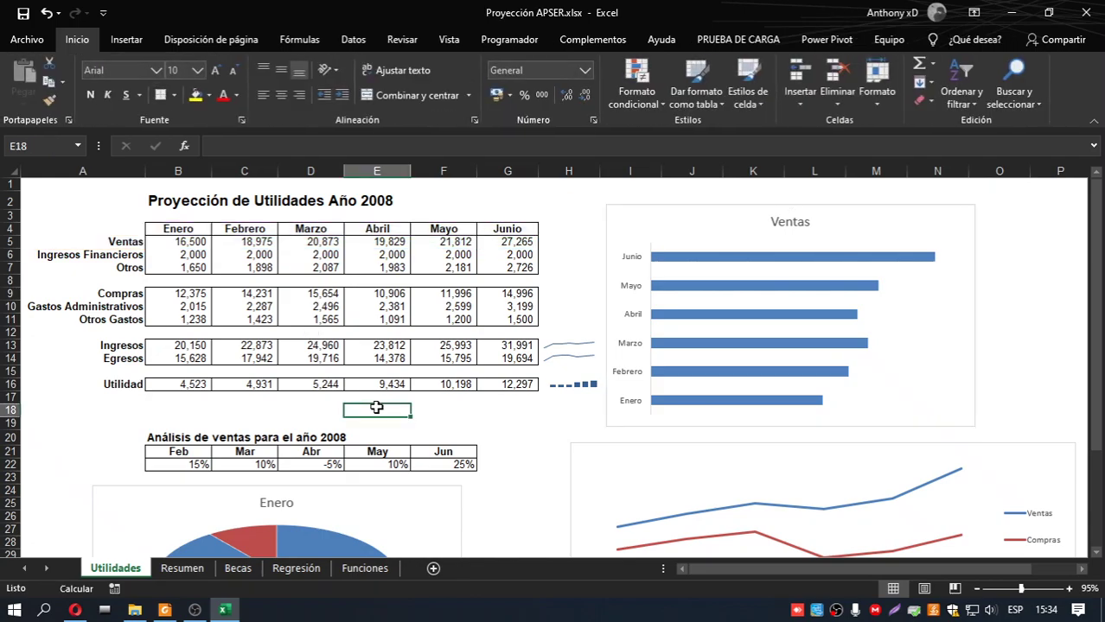
pyautogui.click(946, 287)
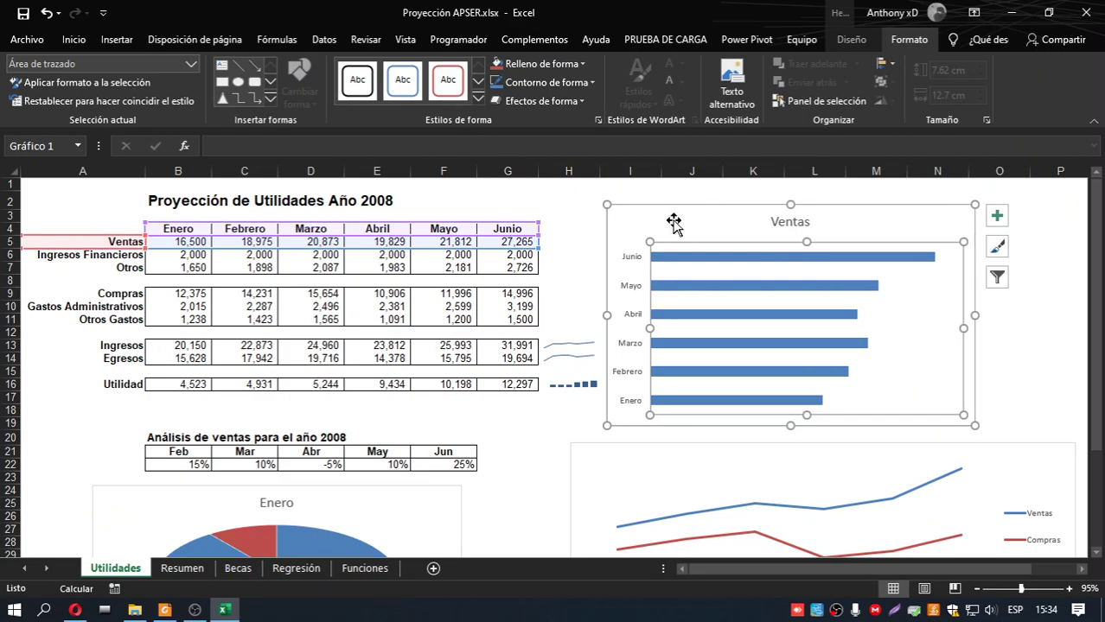
pyautogui.click(572, 203)
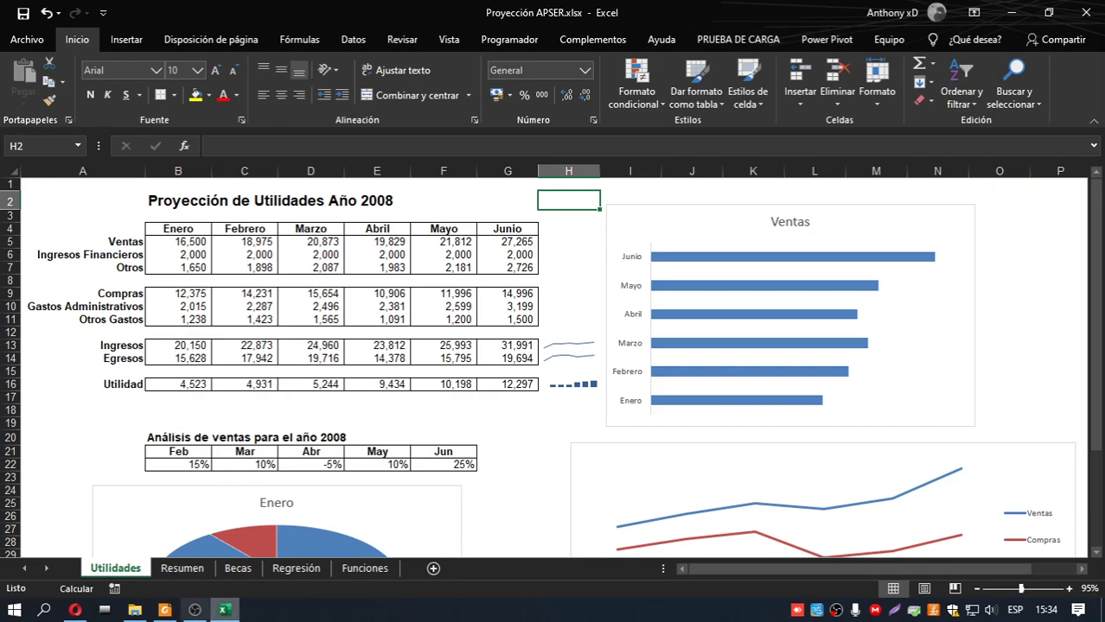
# Step: Read Ejercicio 7, Título de gráfico, in the Foxit Reader guide through the sample chart in point 3
pyautogui.click(164, 611)
pyautogui.scroll(-3, 405, 459)
pyautogui.scroll(-1, 404, 458)
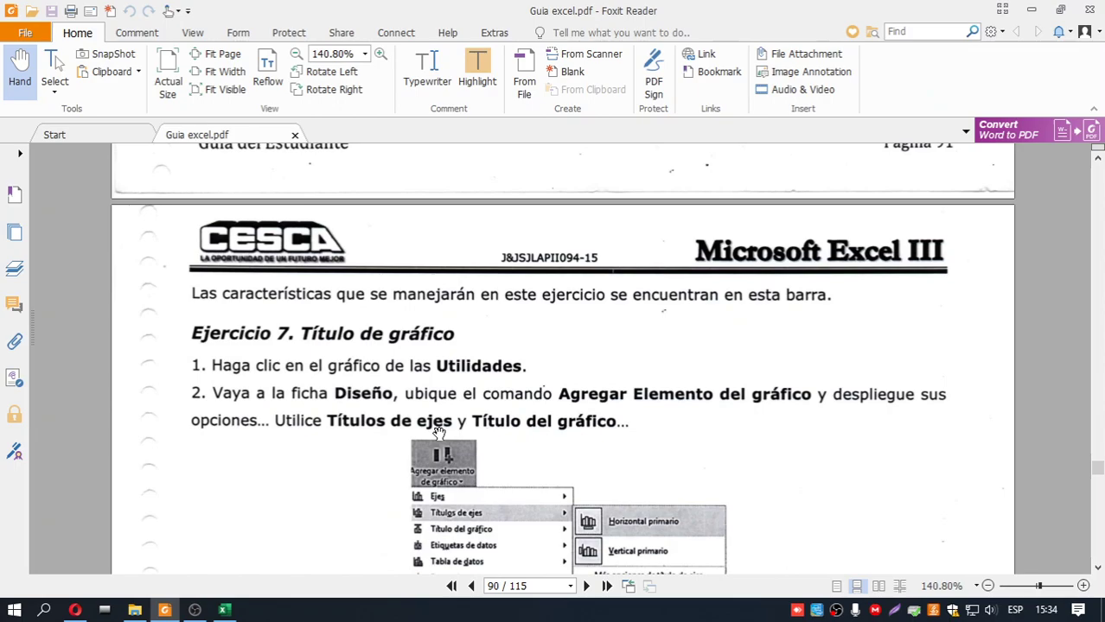
pyautogui.scroll(-1, 439, 432)
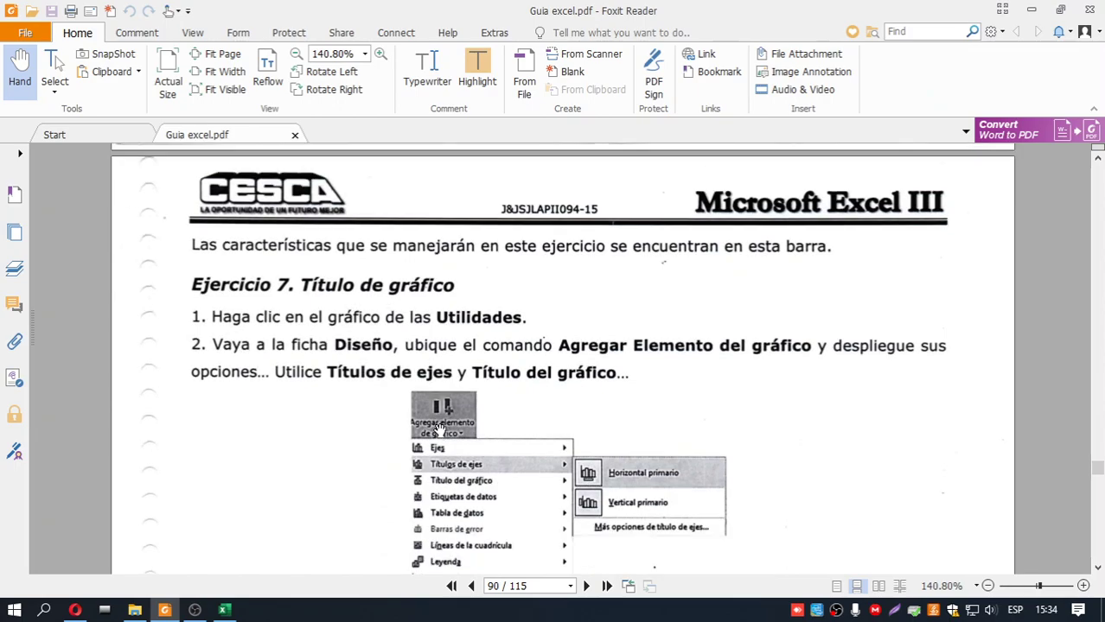
pyautogui.scroll(-1, 439, 428)
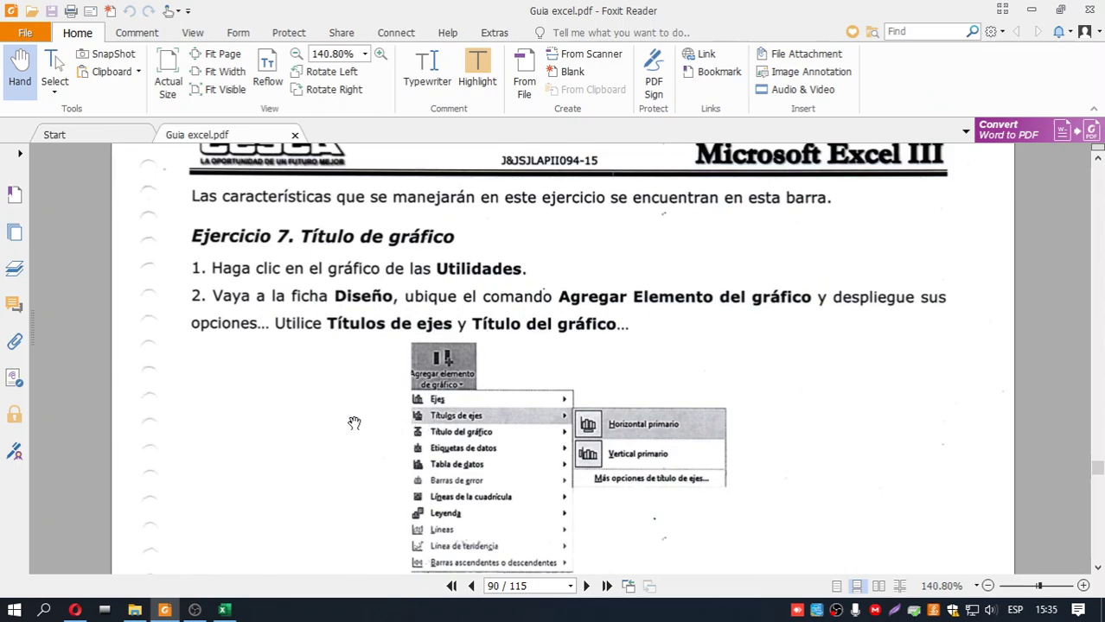
pyautogui.scroll(-1, 340, 338)
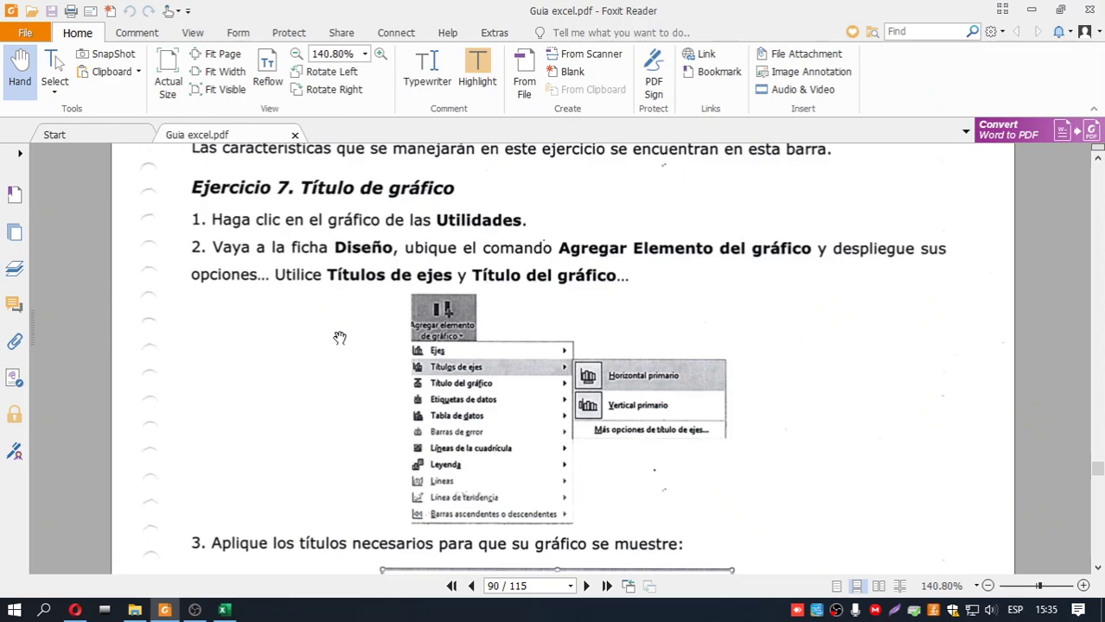
pyautogui.scroll(-5, 340, 338)
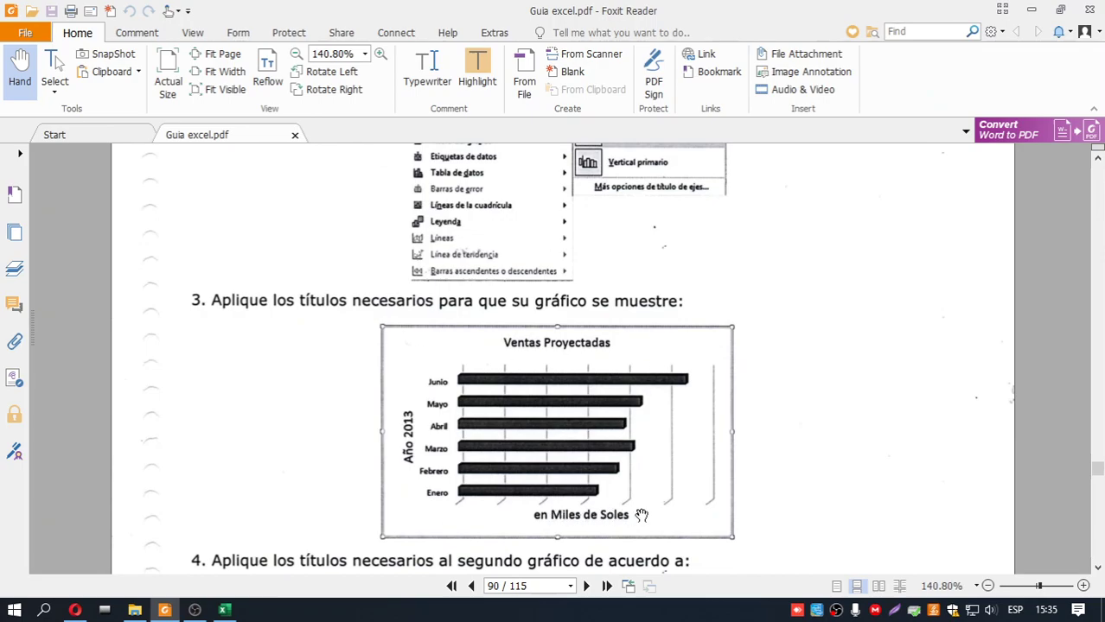
# Step: Return to Excel and add a primary horizontal axis title to the Ventas bar chart, checking the guide's point 3 sample
pyautogui.click(224, 610)
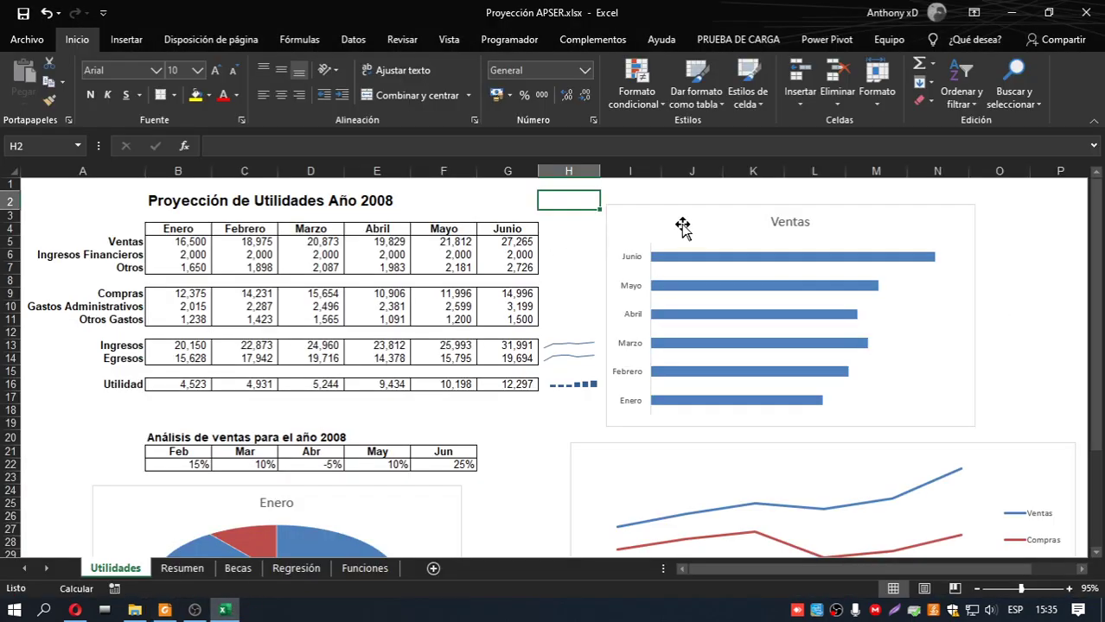
pyautogui.click(707, 214)
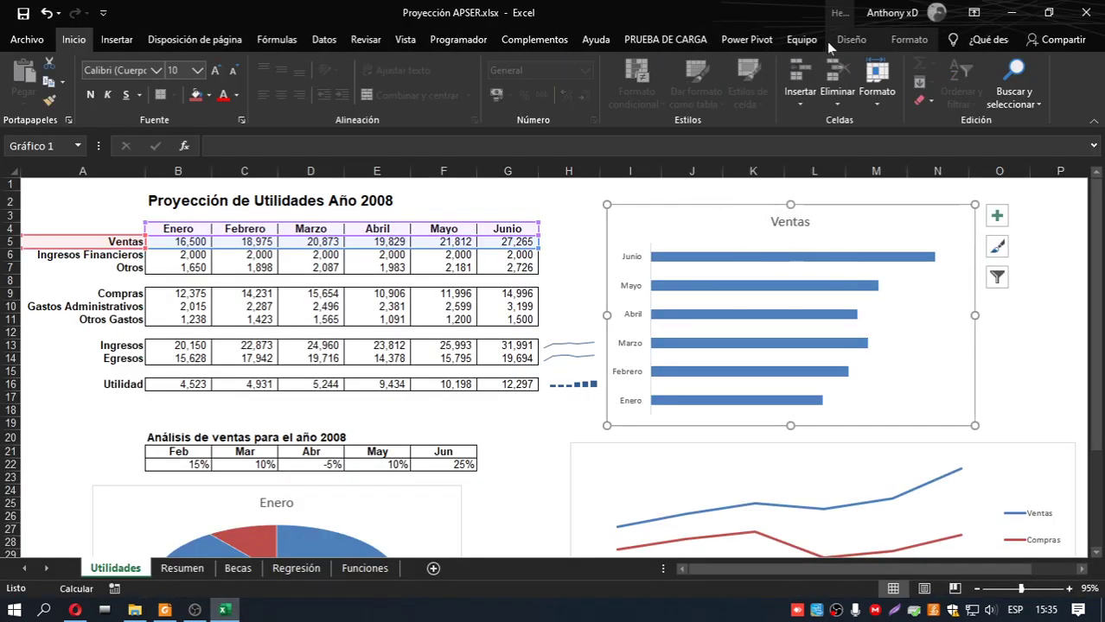
pyautogui.click(850, 40)
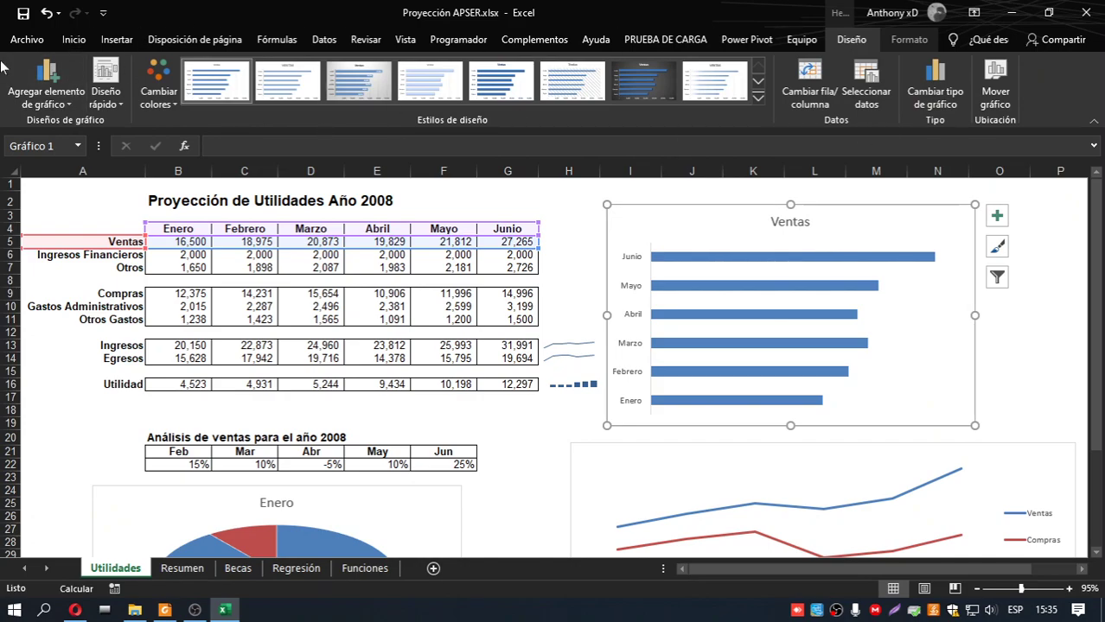
pyautogui.click(50, 106)
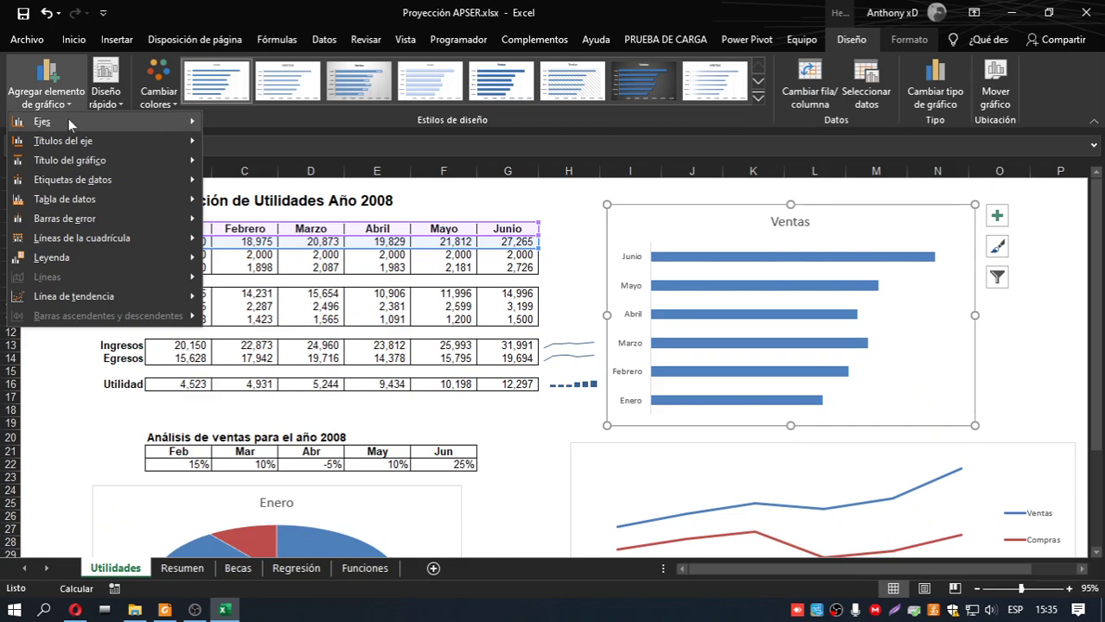
pyautogui.moveTo(69, 119)
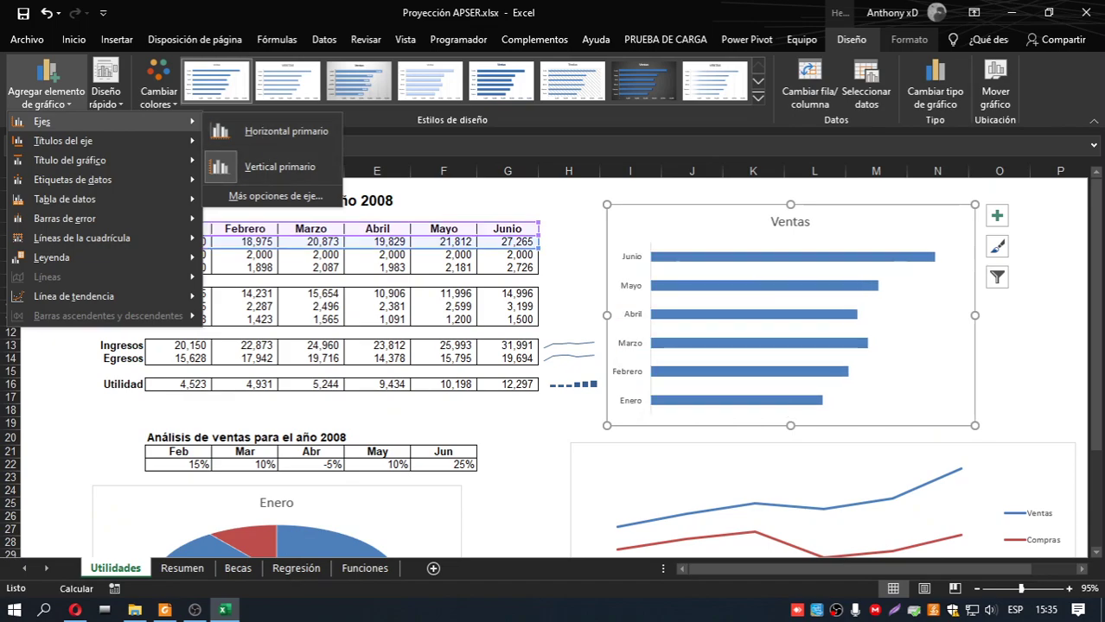
pyautogui.click(172, 612)
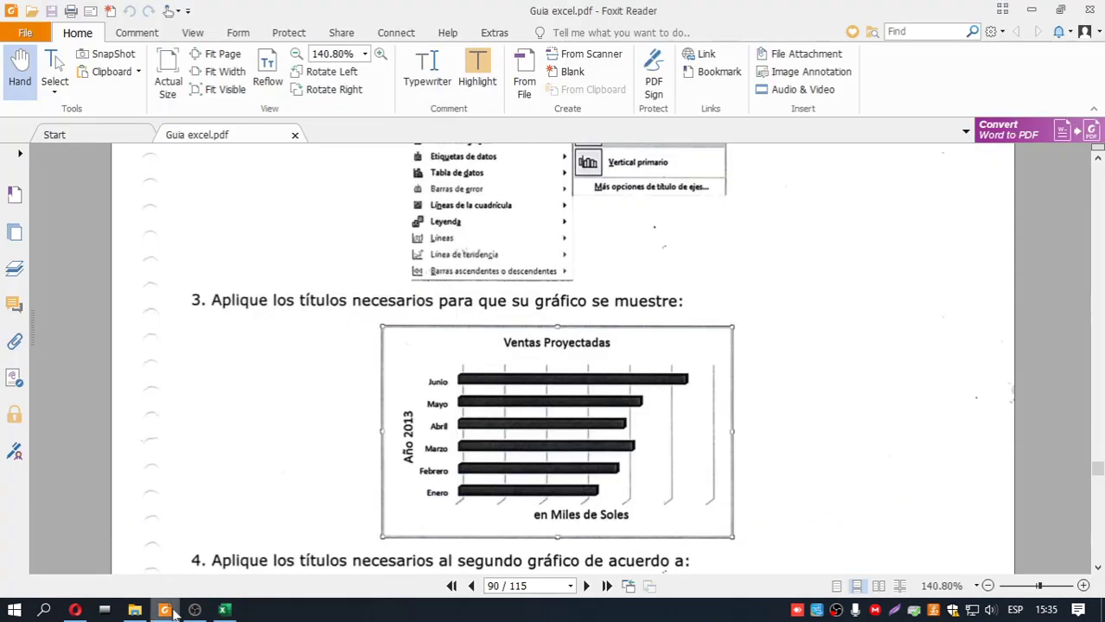
pyautogui.click(172, 611)
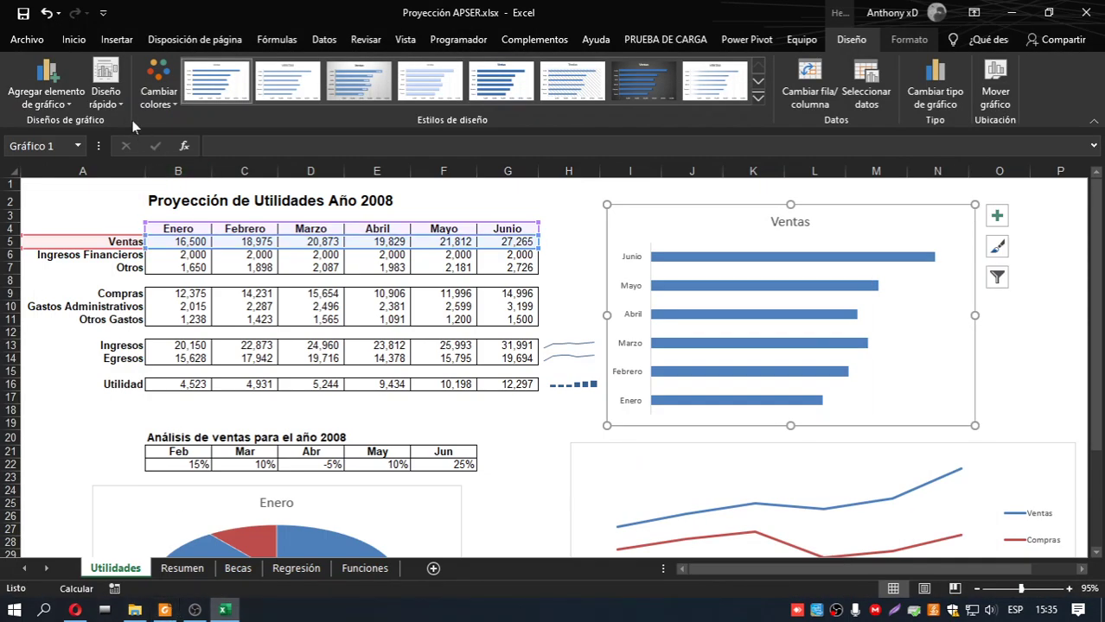
pyautogui.click(74, 105)
pyautogui.moveTo(120, 141)
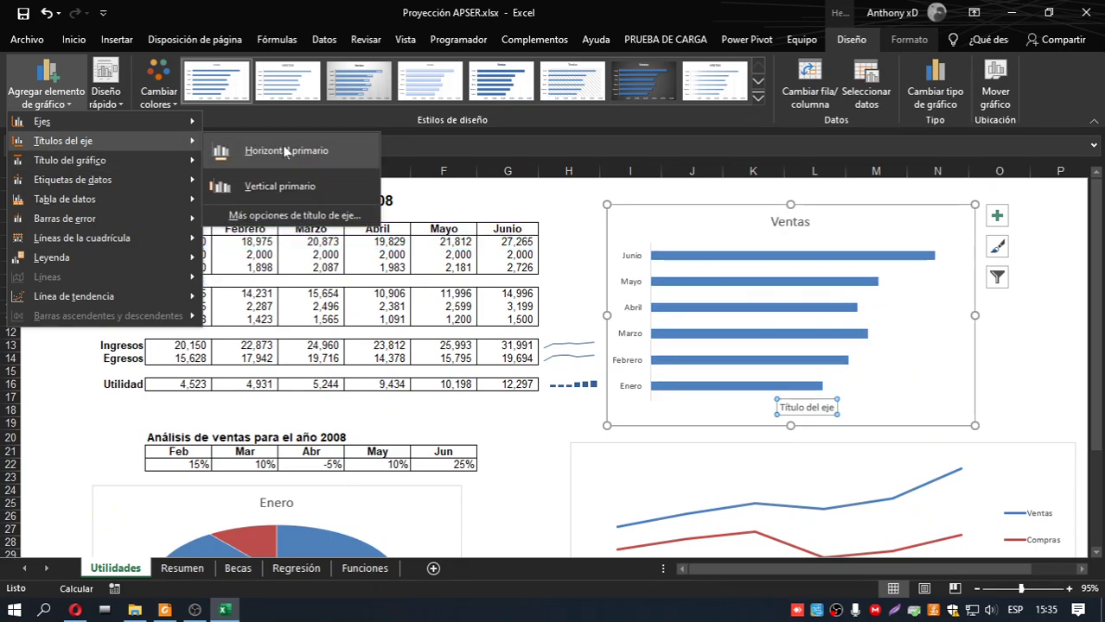
pyautogui.click(314, 152)
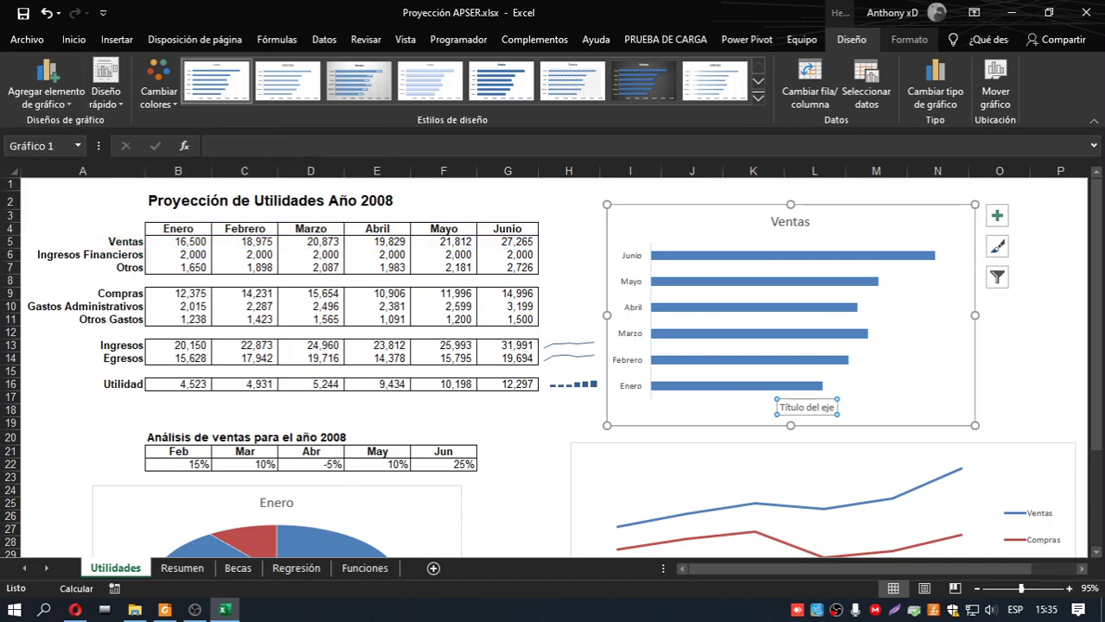
# Step: Replace the horizontal axis title's placeholder text with "en Miles de soles"
pyautogui.click(820, 407)
pyautogui.hotkey('alt', 'Tab')
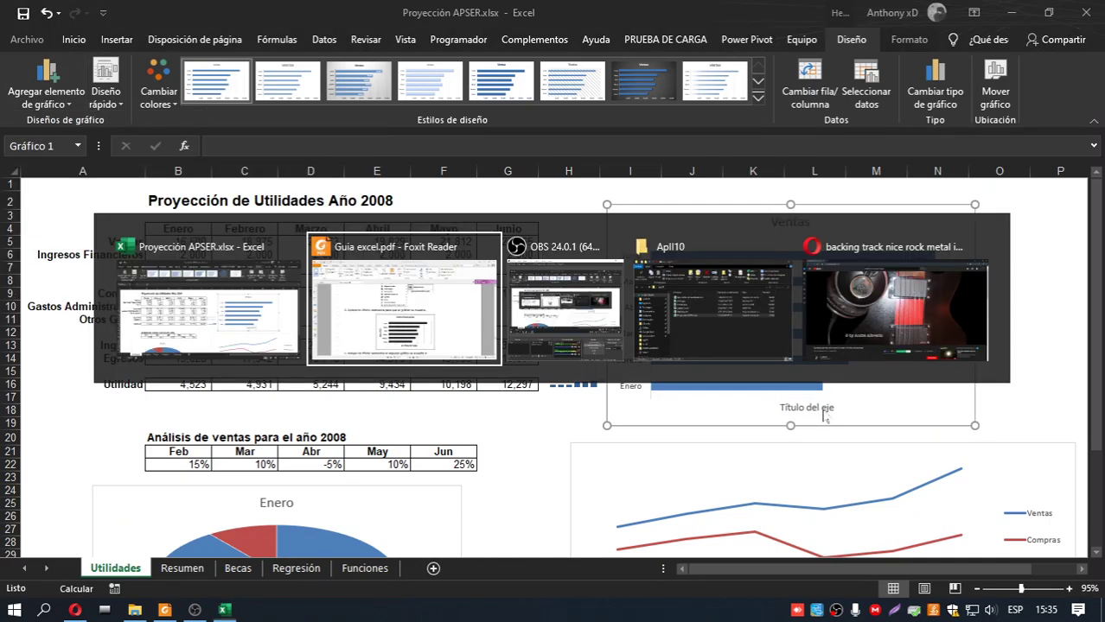
pyautogui.hotkey('alt', 'Tab')
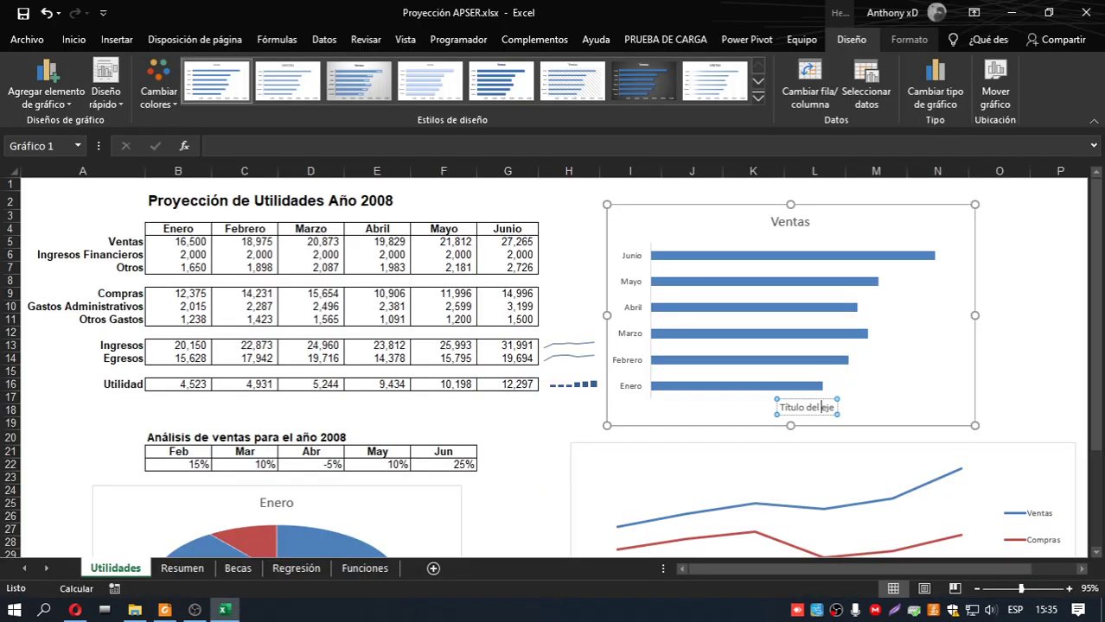
pyautogui.moveTo(835, 407); pyautogui.dragTo(778, 407)
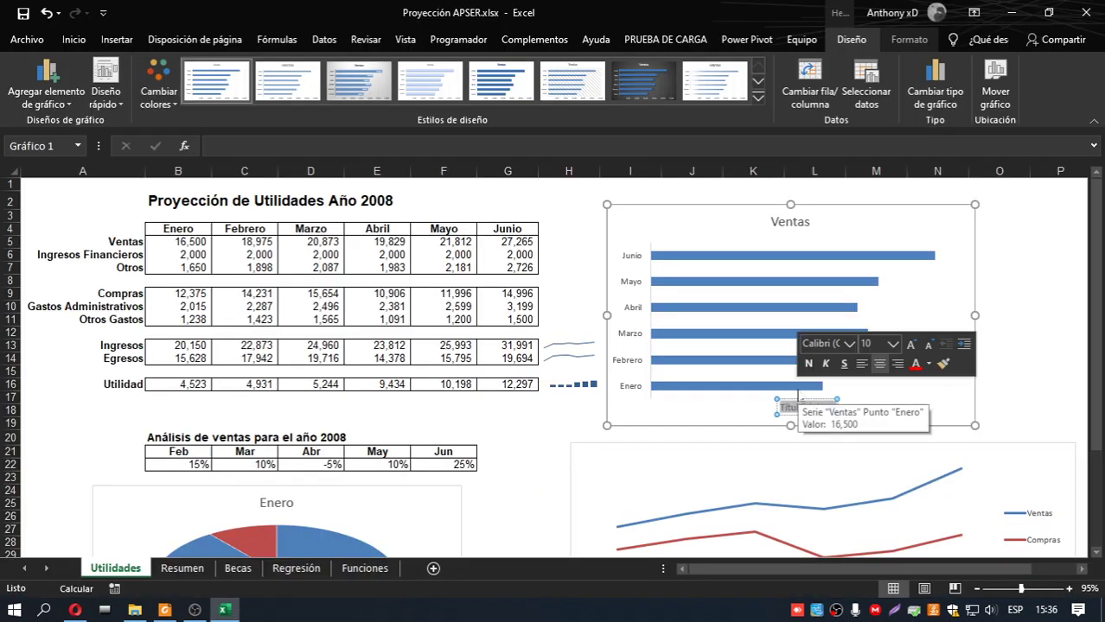
pyautogui.write('e')
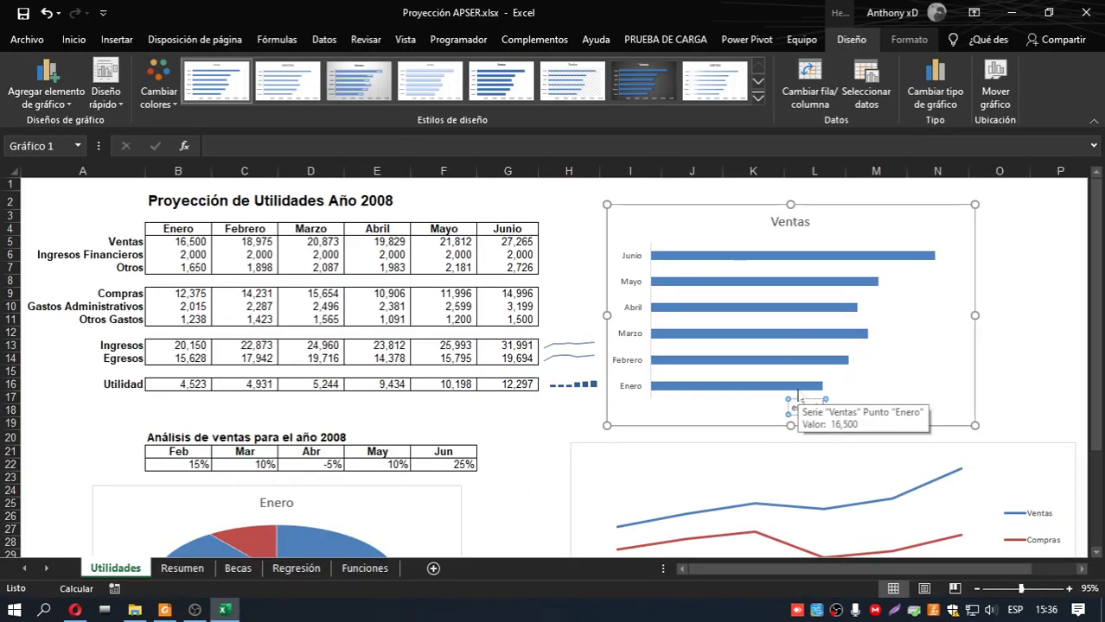
pyautogui.write('n miles de Soles')
# Step: Recheck the guide's sample and change the bar chart's title to "Ventas Proyectadas"
pyautogui.hotkey('alt', 'Tab')
pyautogui.hotkey('alt', 'Tab')
pyautogui.click(790, 222)
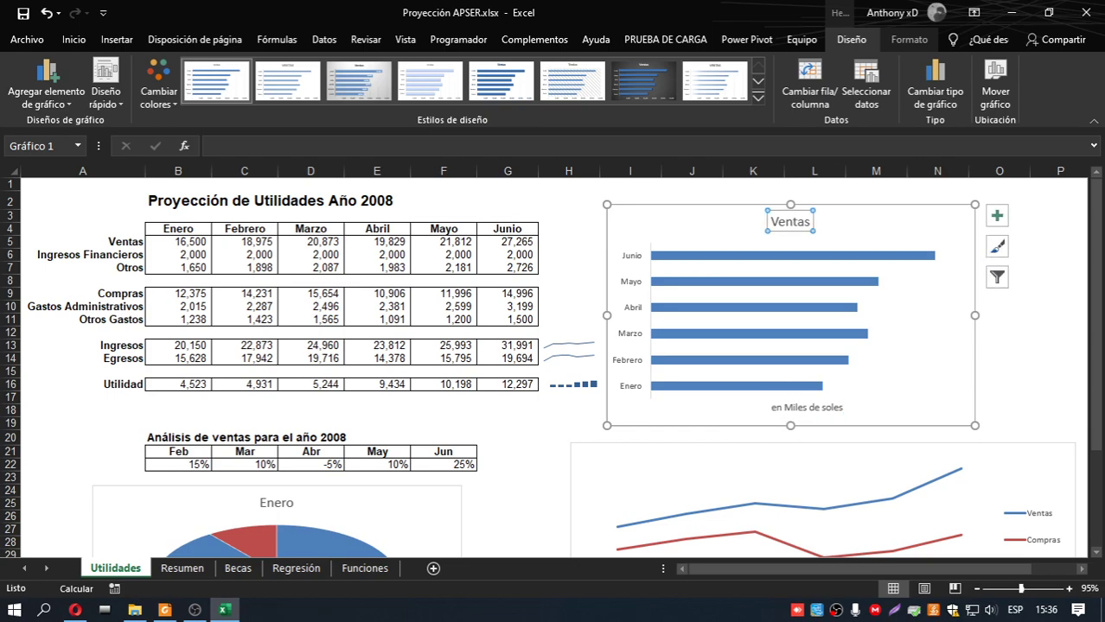
pyautogui.click(807, 222)
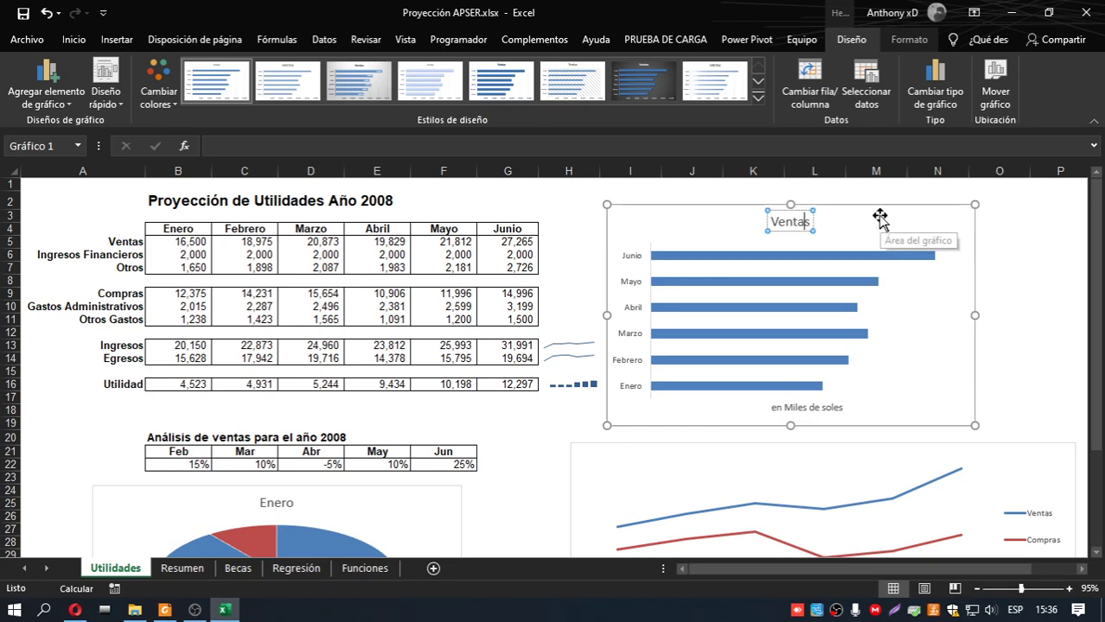
pyautogui.write('Pr')
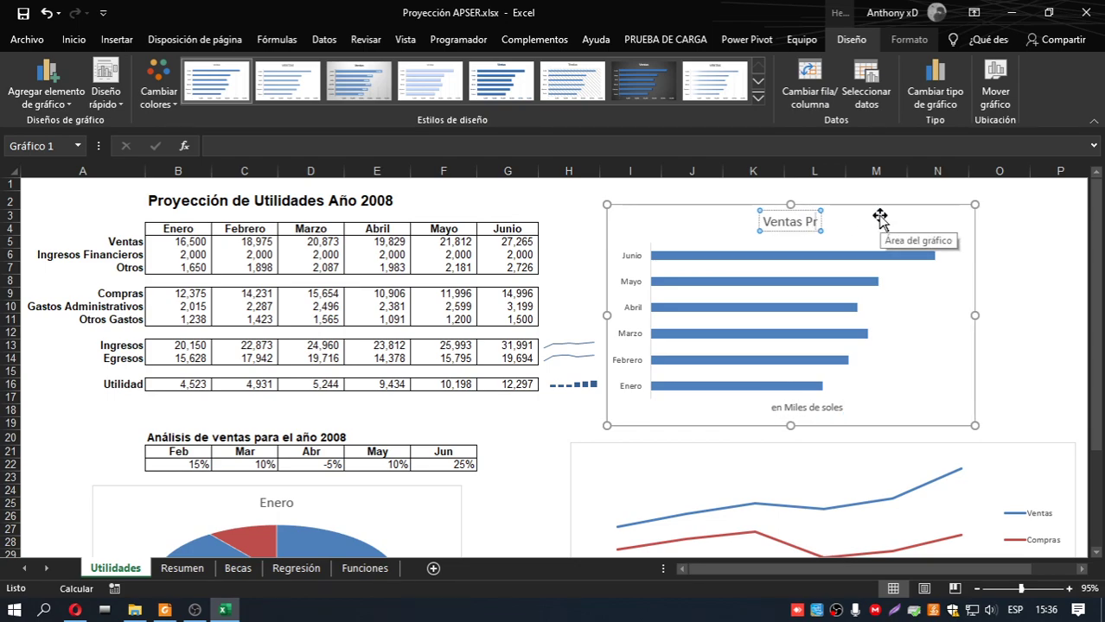
pyautogui.write('oyectadas')
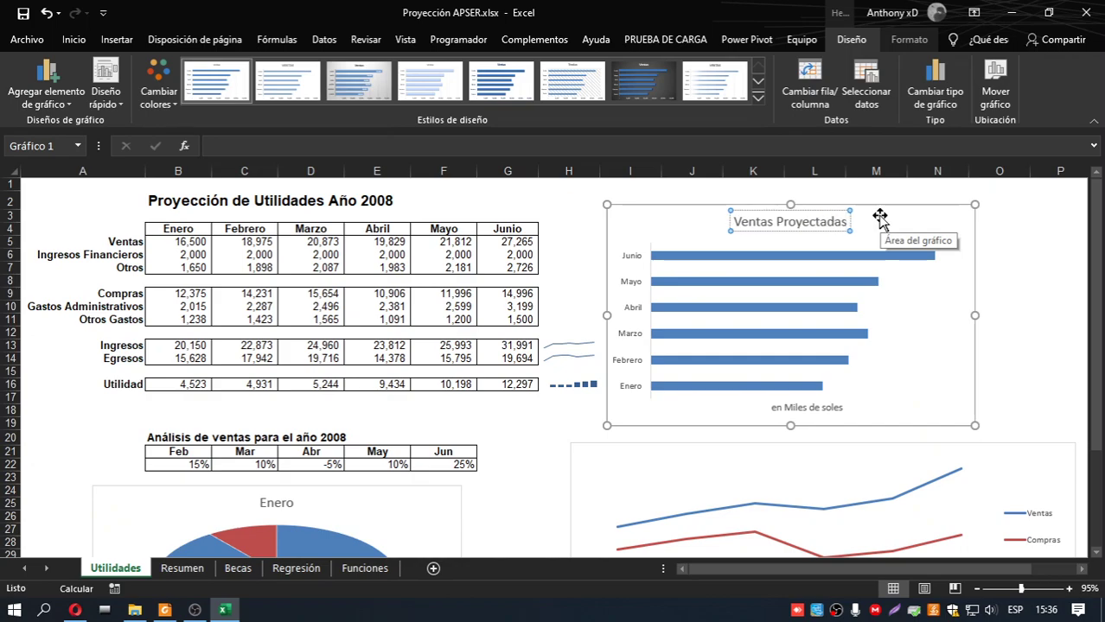
# Step: Check the guide's sample, add a primary vertical axis title to the Ventas Proyectadas chart, and look through its title formatting options
pyautogui.hotkey('alt', 'Tab')
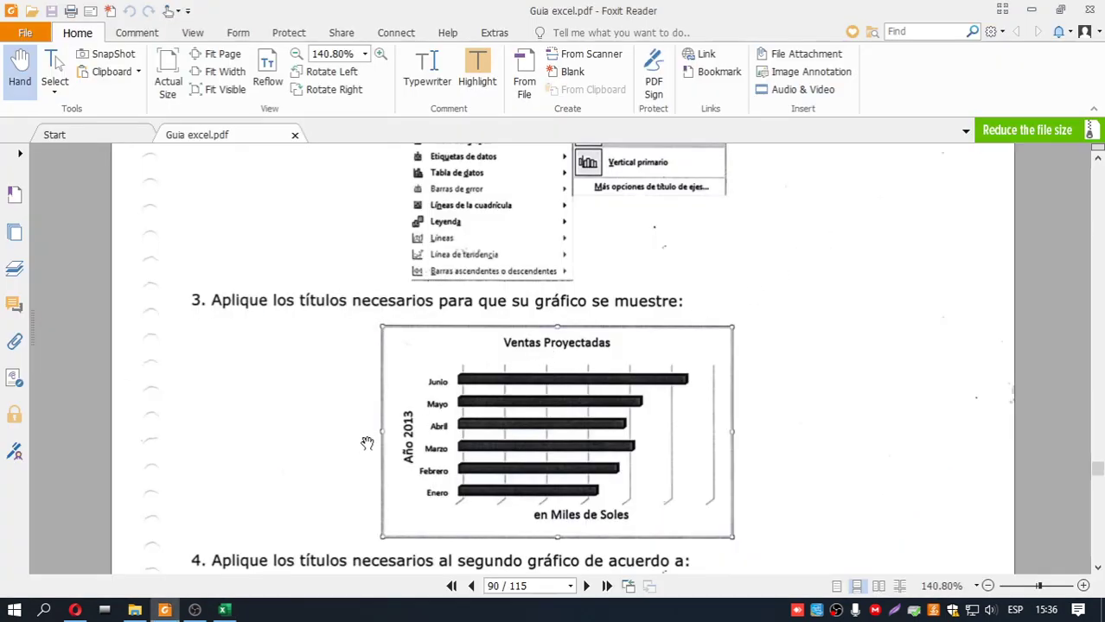
pyautogui.hotkey('alt', 'Tab')
pyautogui.click(637, 237)
pyautogui.click(60, 101)
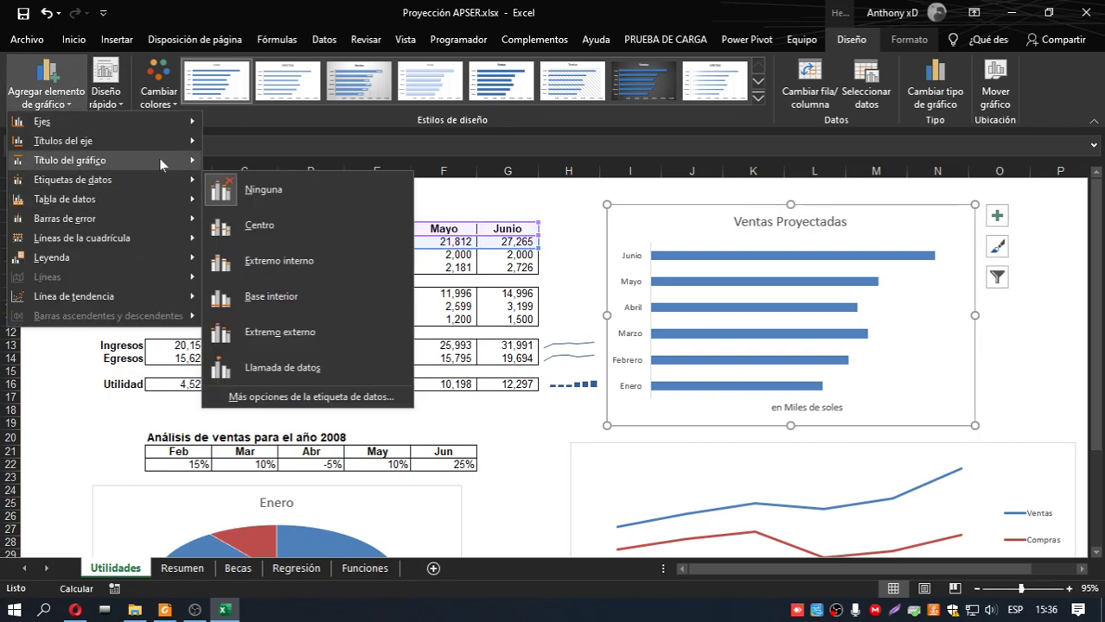
pyautogui.moveTo(159, 159)
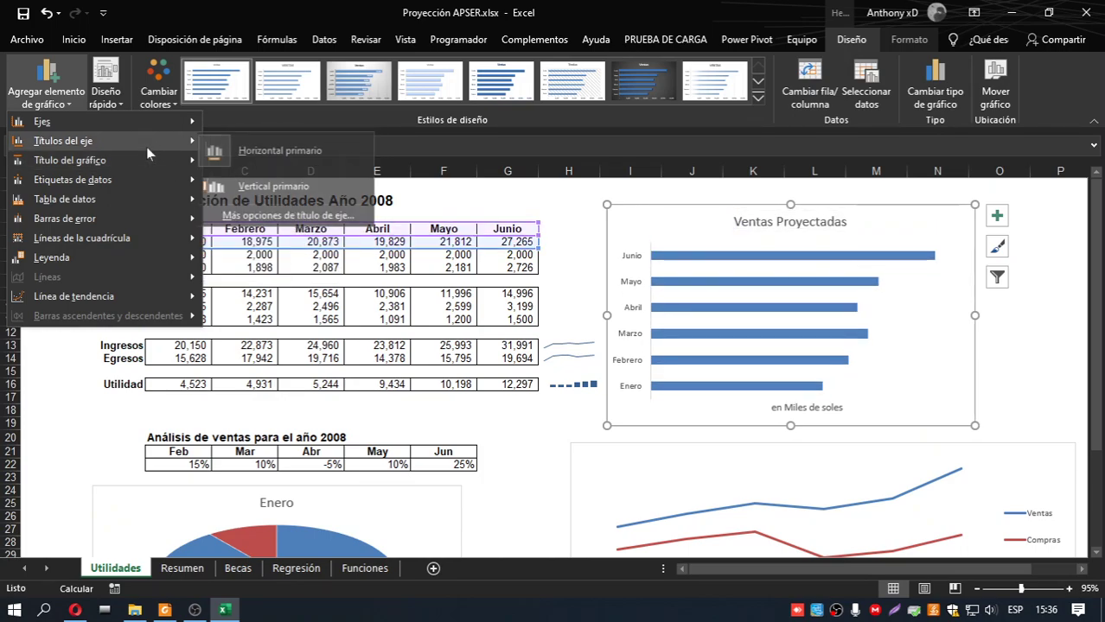
pyautogui.click(267, 215)
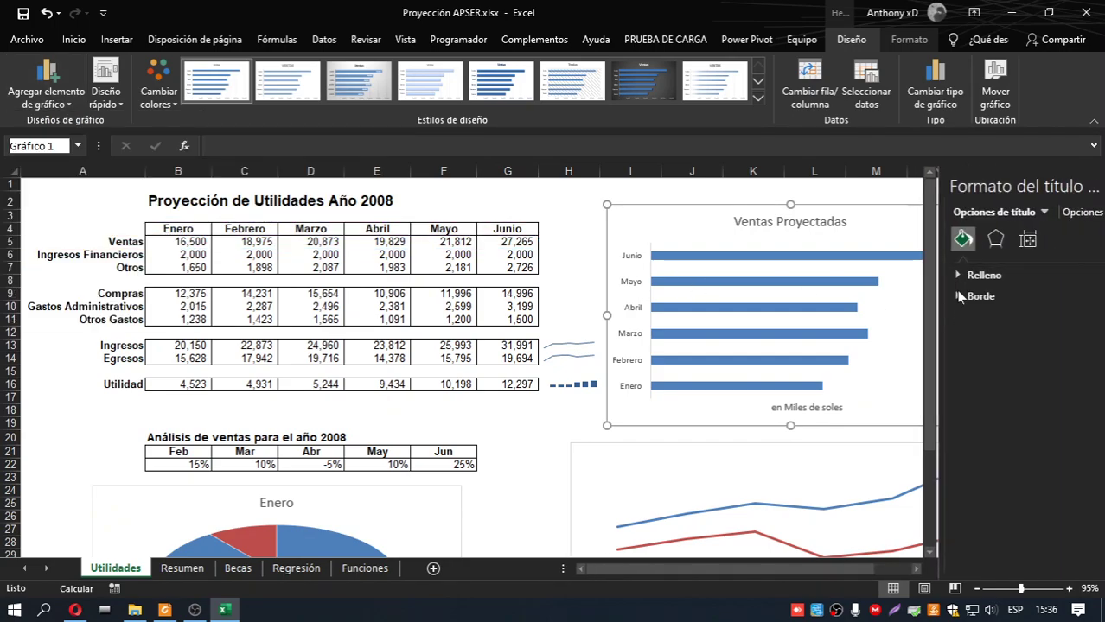
pyautogui.click(933, 244)
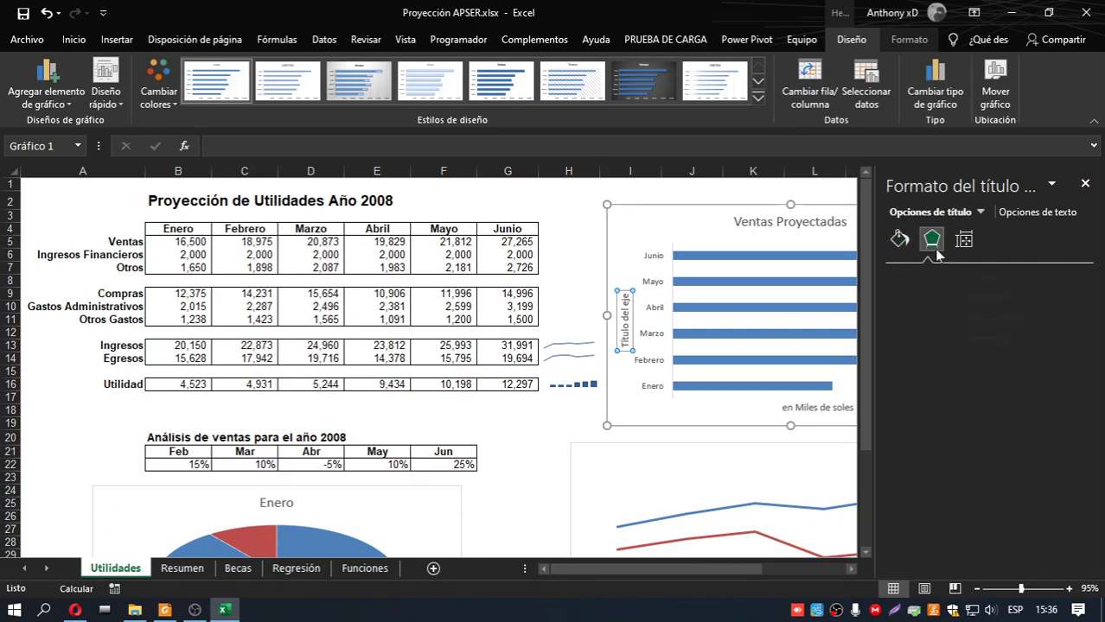
pyautogui.click(900, 242)
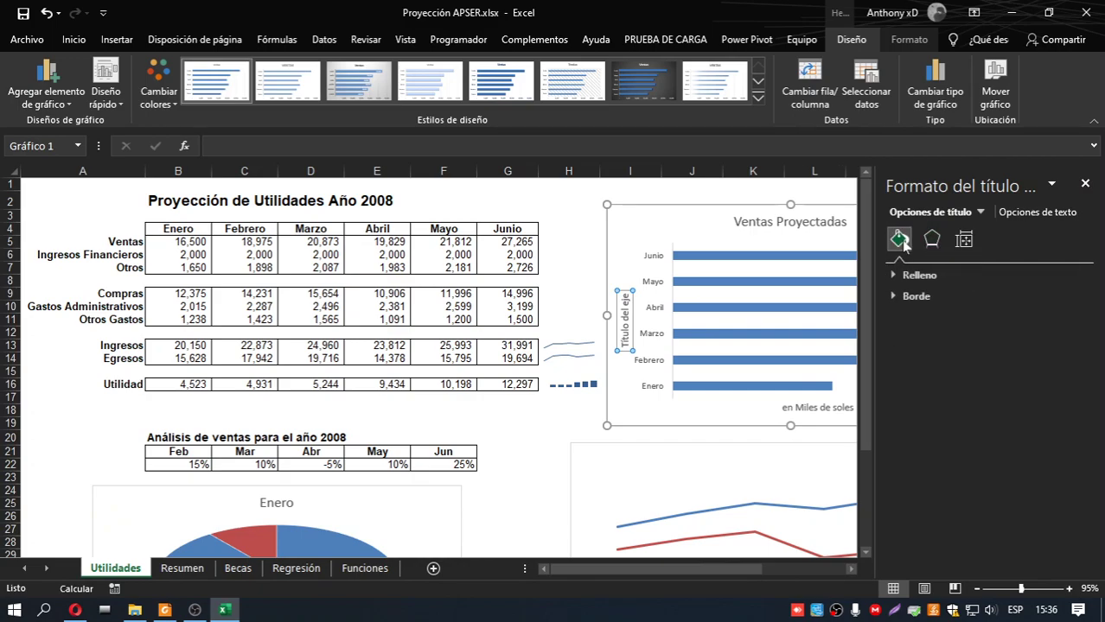